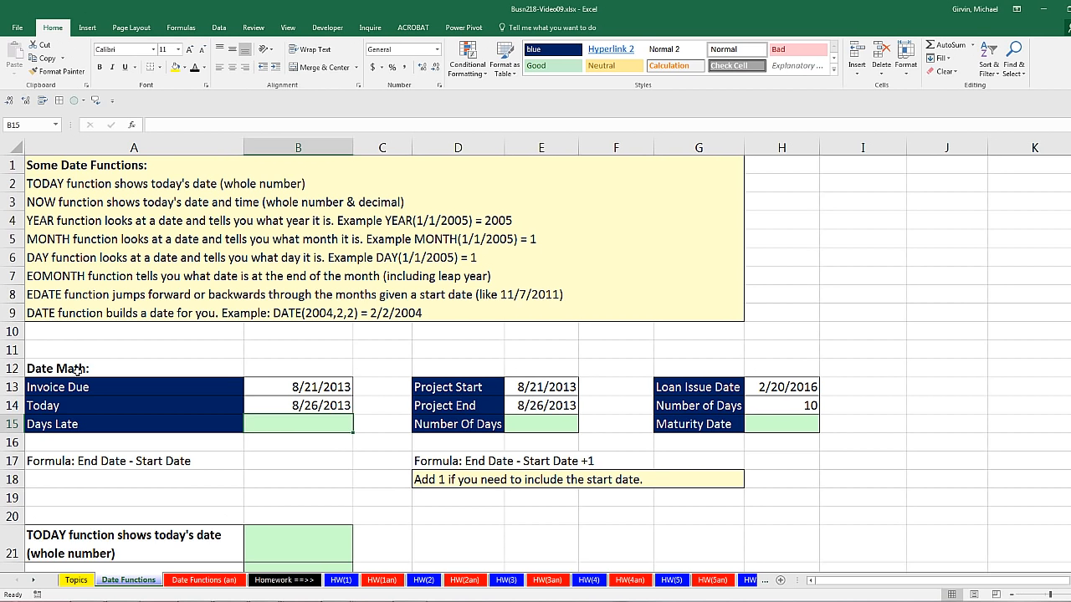
# Show the Invoice Due date in B13 with General number formatting, and undo that format change.
pyautogui.click(77, 370)
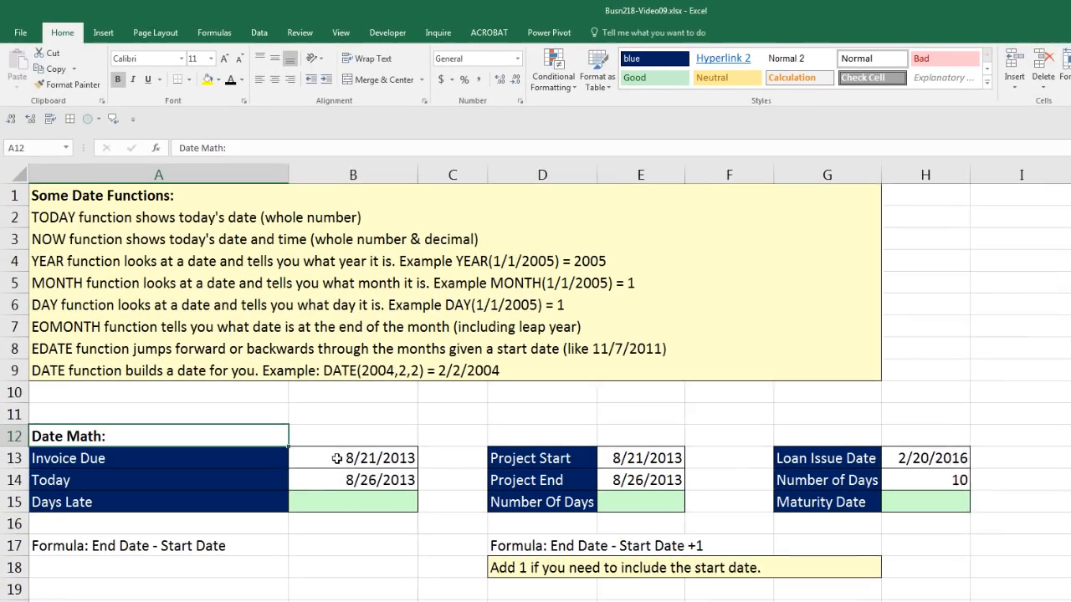
pyautogui.moveTo(305, 415); pyautogui.dragTo(334, 434)
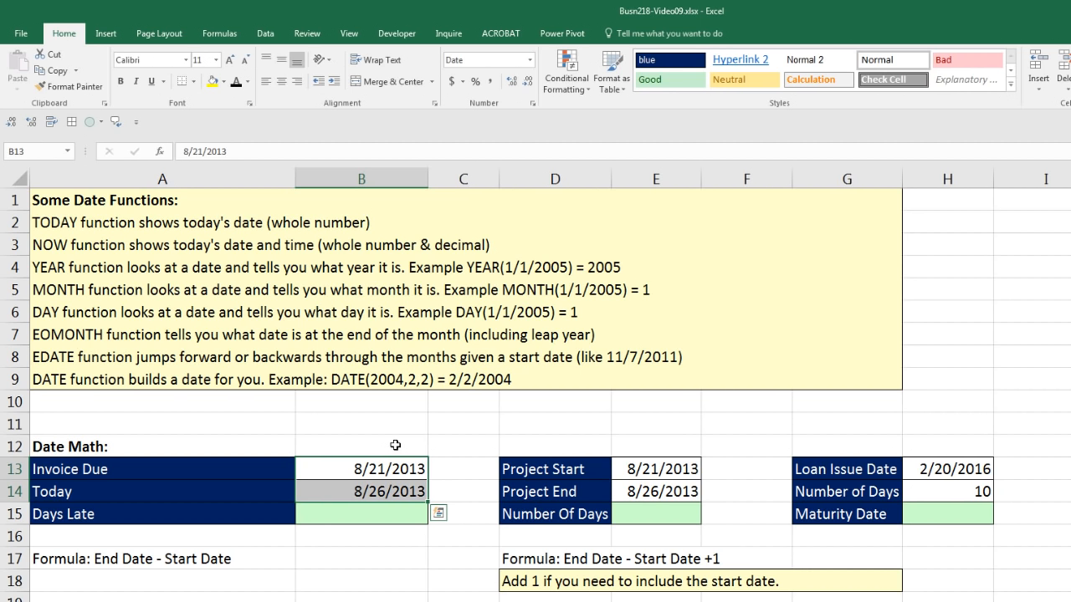
pyautogui.click(414, 468)
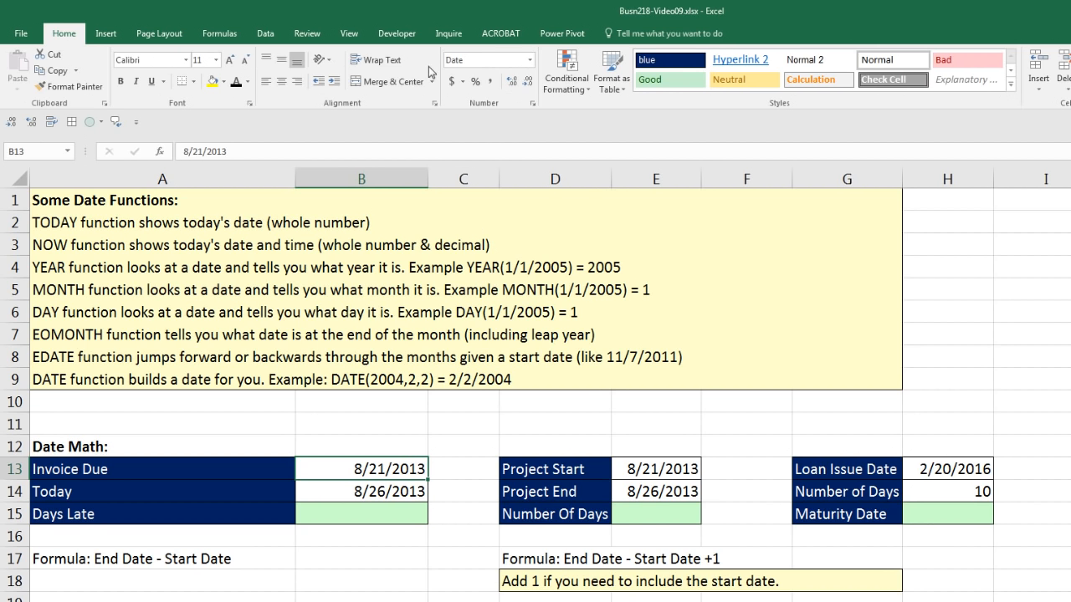
pyautogui.click(529, 60)
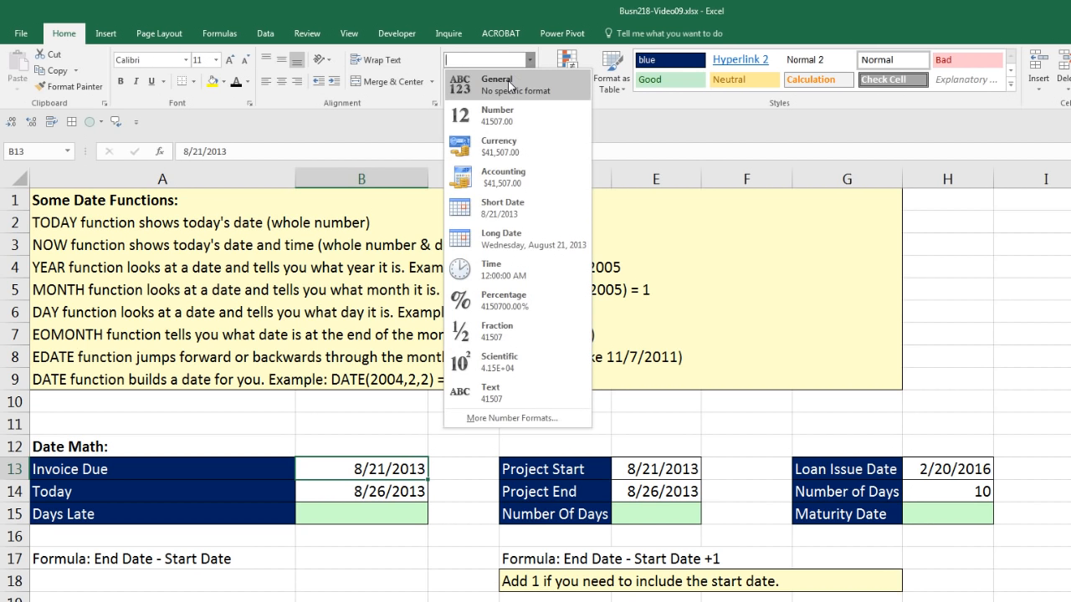
pyautogui.press('Escape')
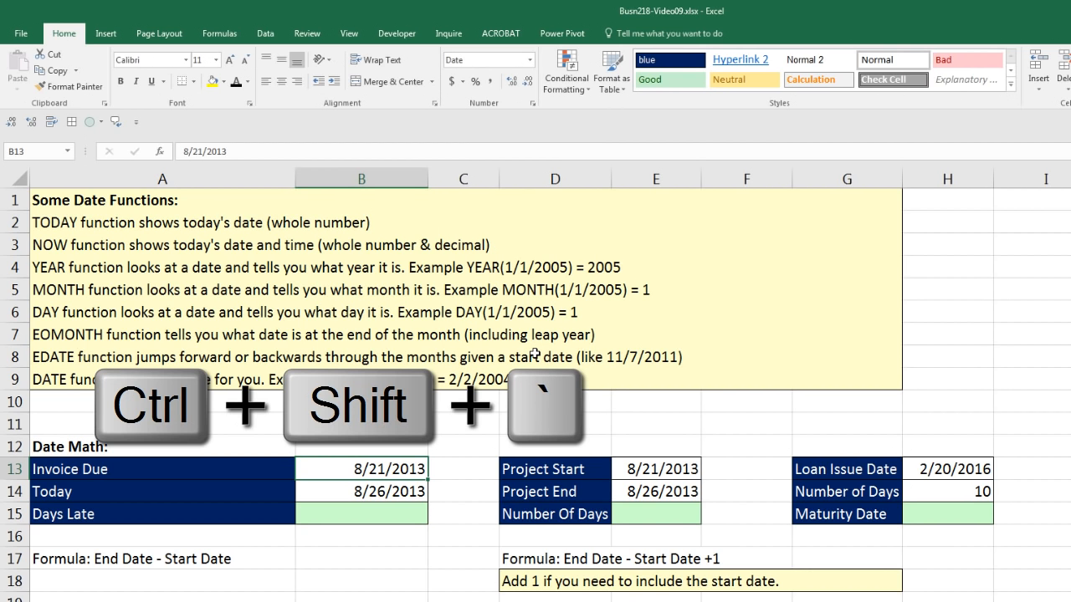
pyautogui.hotkey('ctrl', 'shift', '`')
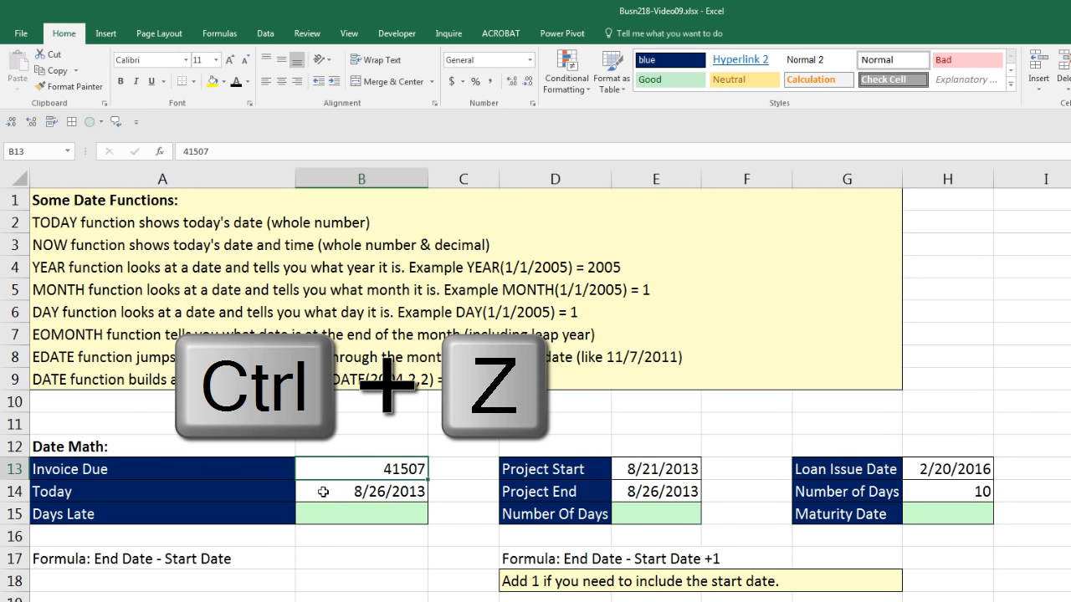
pyautogui.hotkey('ctrl', 'z')
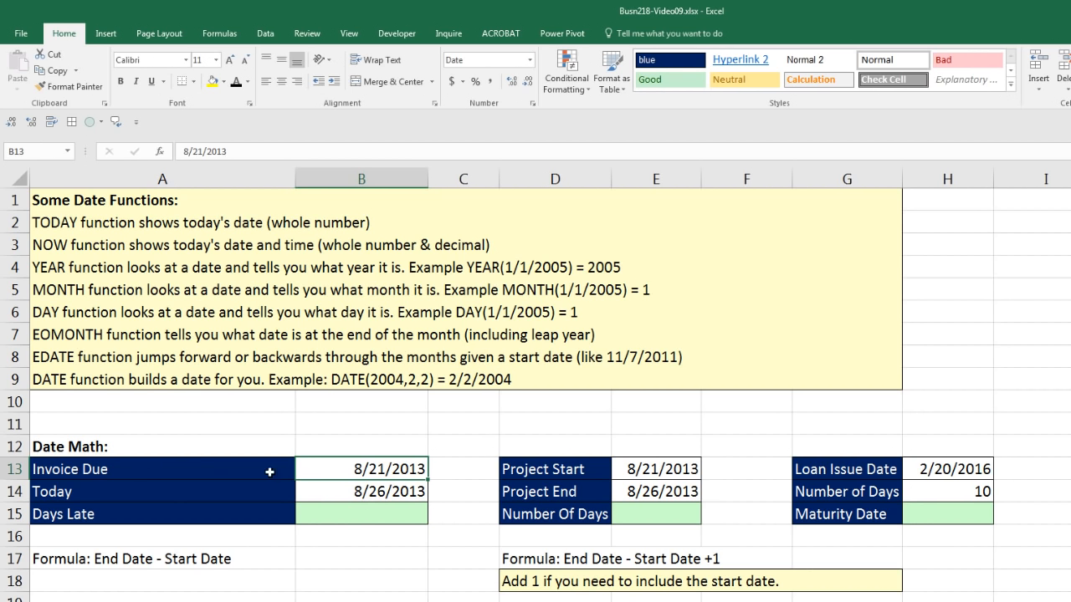
# Calculate Days Late in B15 by subtracting the invoice due date from today's date with =B14-B13.
pyautogui.click(360, 494)
pyautogui.click(364, 515)
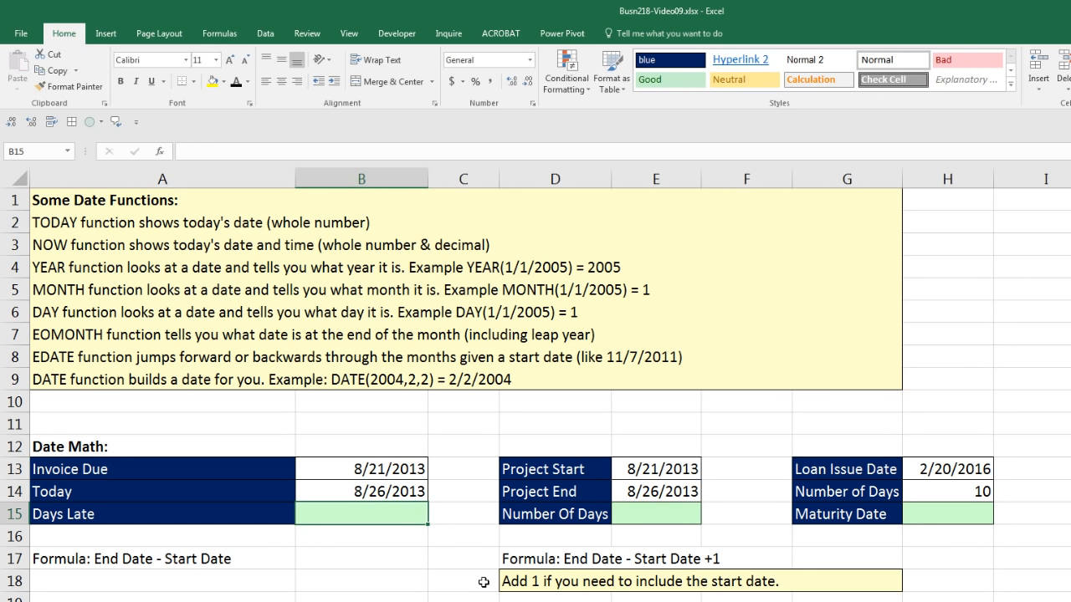
pyautogui.write('=')
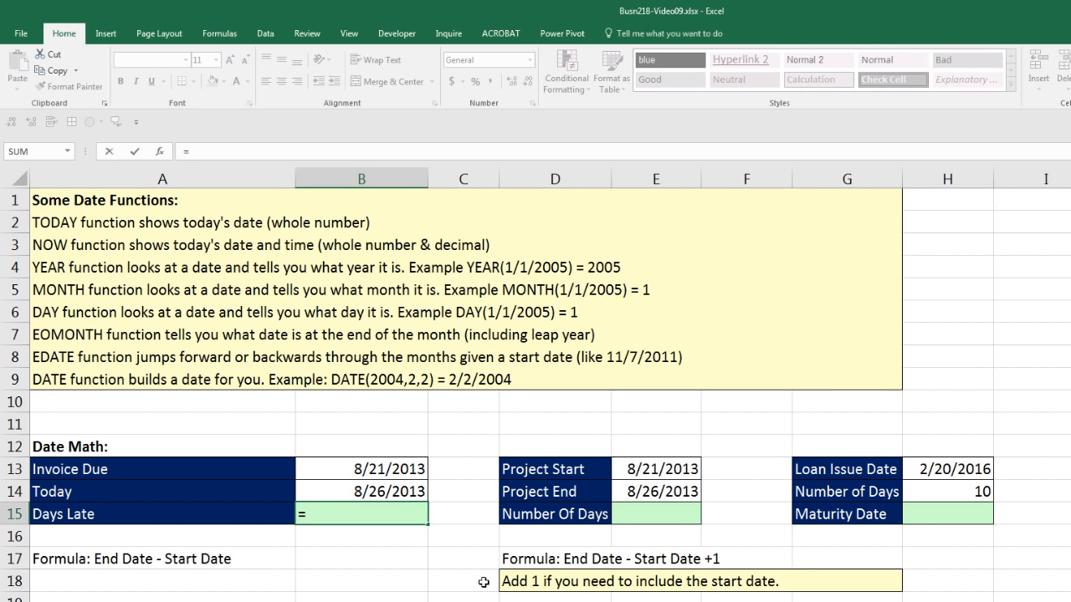
pyautogui.press('Up')
pyautogui.write('-')
pyautogui.press('Up')
pyautogui.press('Up')
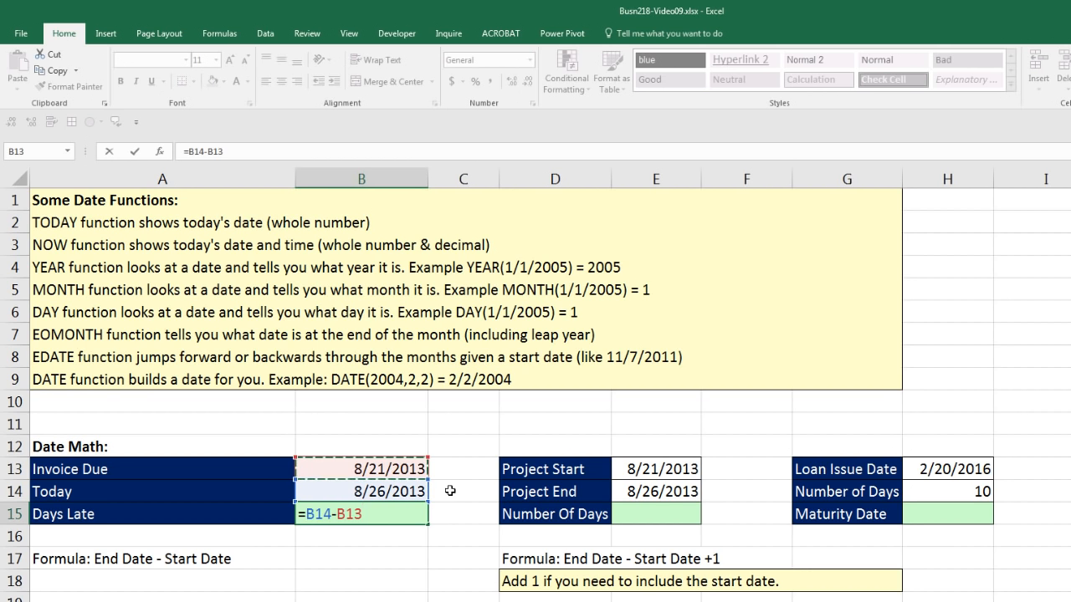
pyautogui.press('Return')
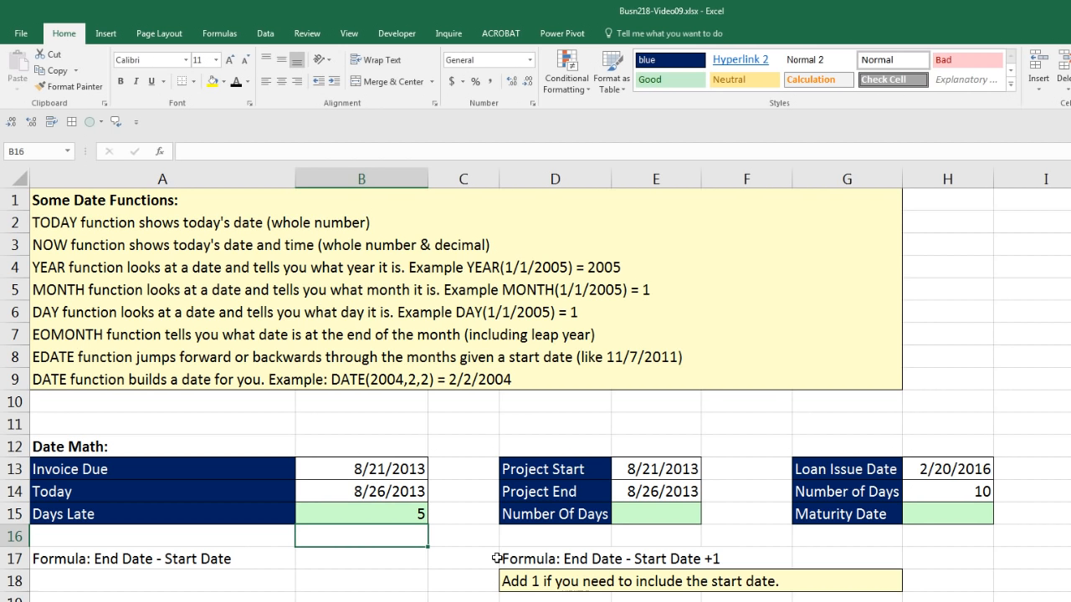
# Calculate the project's Number Of Days in E15, including the start date, with =E14-E13+1.
pyautogui.click(629, 471)
pyautogui.click(659, 484)
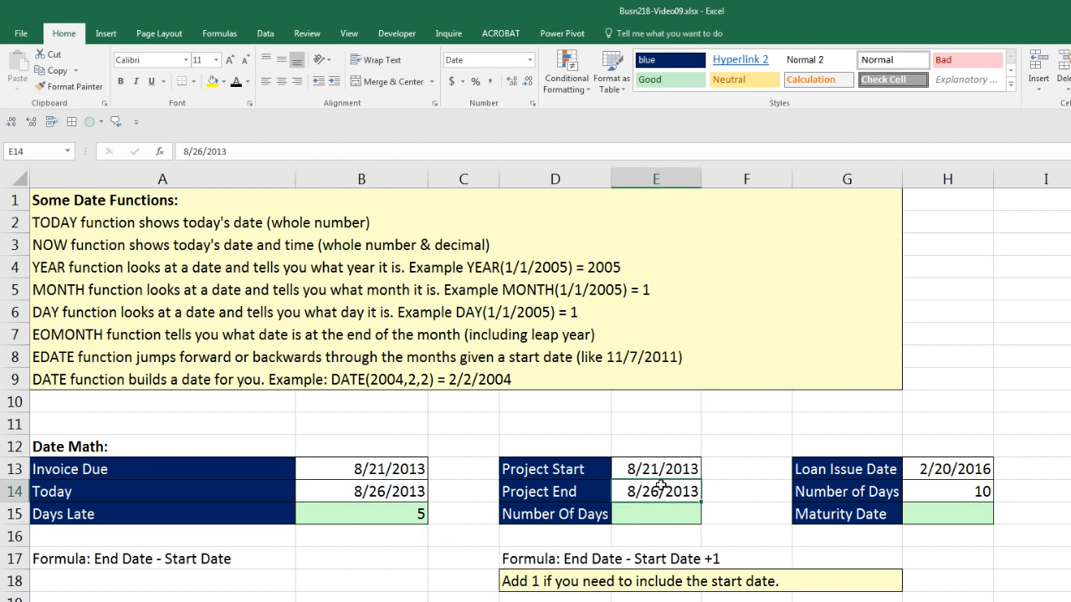
pyautogui.click(675, 511)
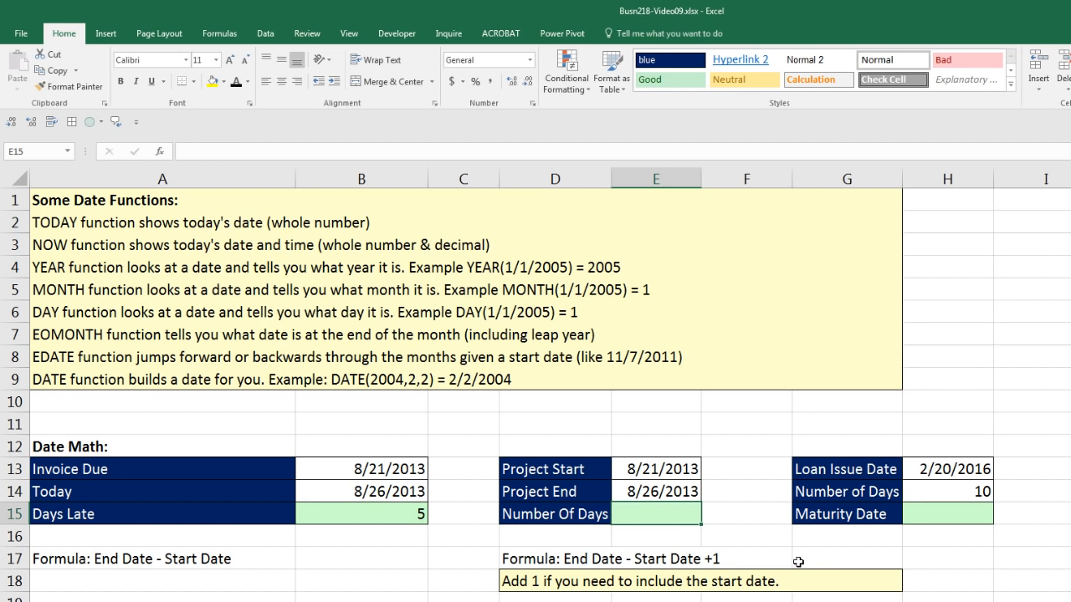
pyautogui.write('=')
pyautogui.press('Up')
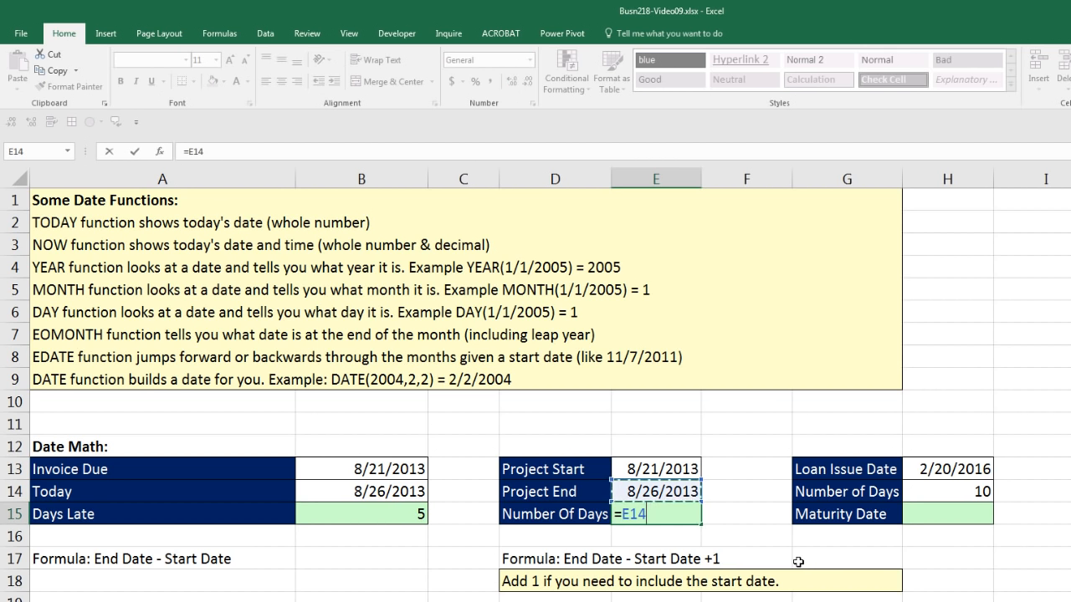
pyautogui.write('-')
pyautogui.press('Up')
pyautogui.press('Up')
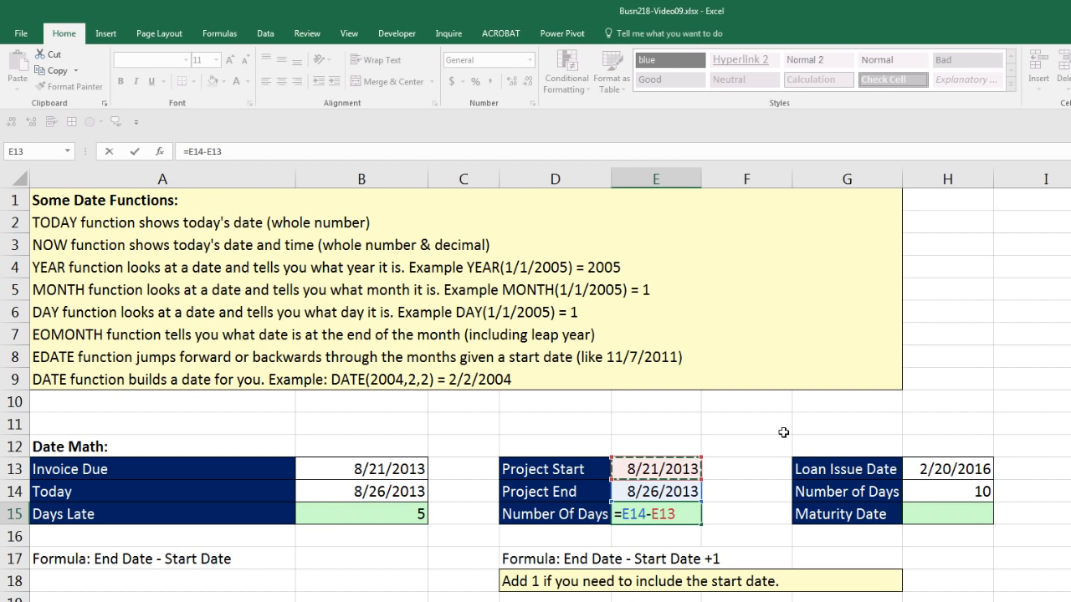
pyautogui.write('+1')
pyautogui.press('Return')
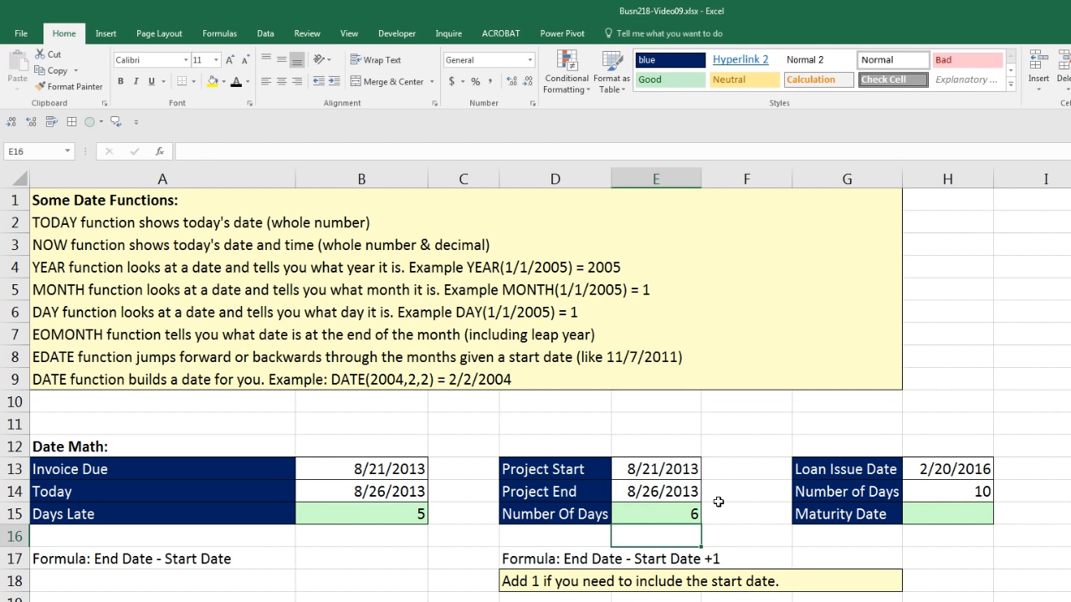
# Calculate the loan's Maturity Date in H15 by adding the number of days to the issue date with =H13+H14.
pyautogui.click(935, 512)
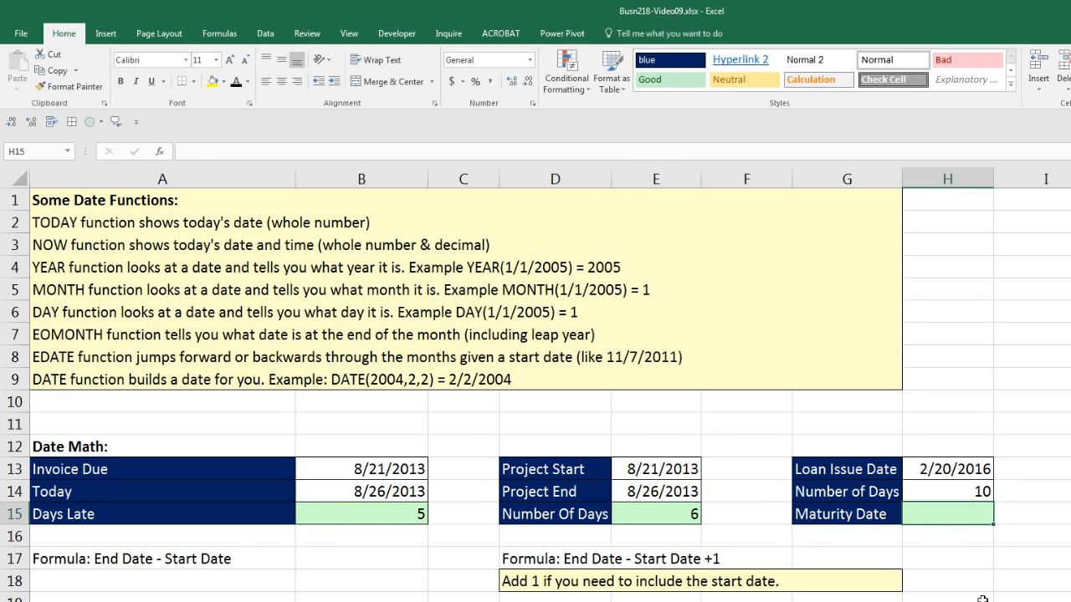
pyautogui.write('=')
pyautogui.press('Up')
pyautogui.press('Up')
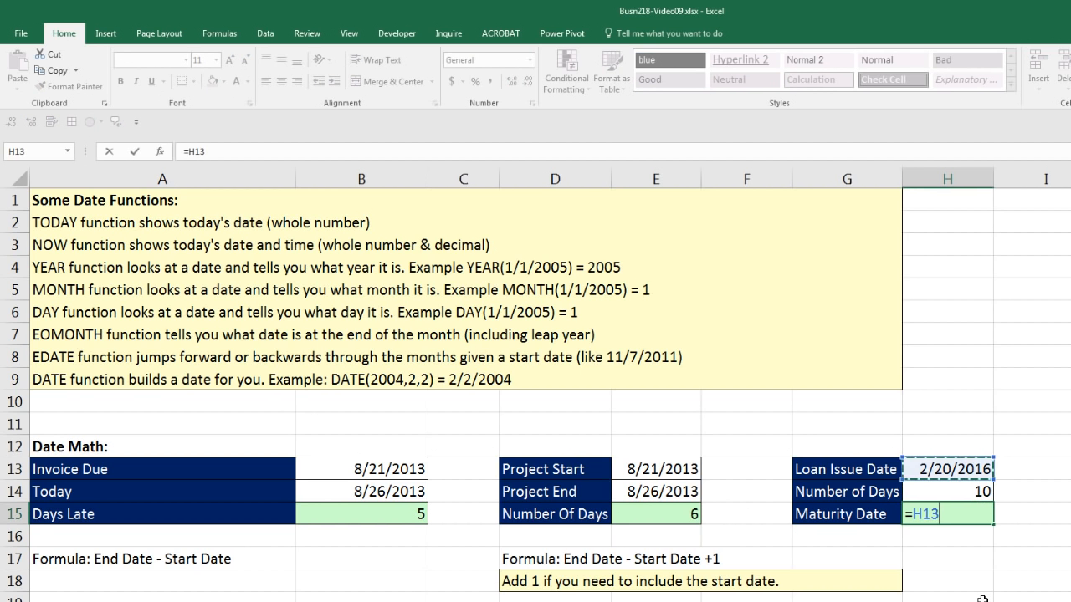
pyautogui.write('+')
pyautogui.press('Up')
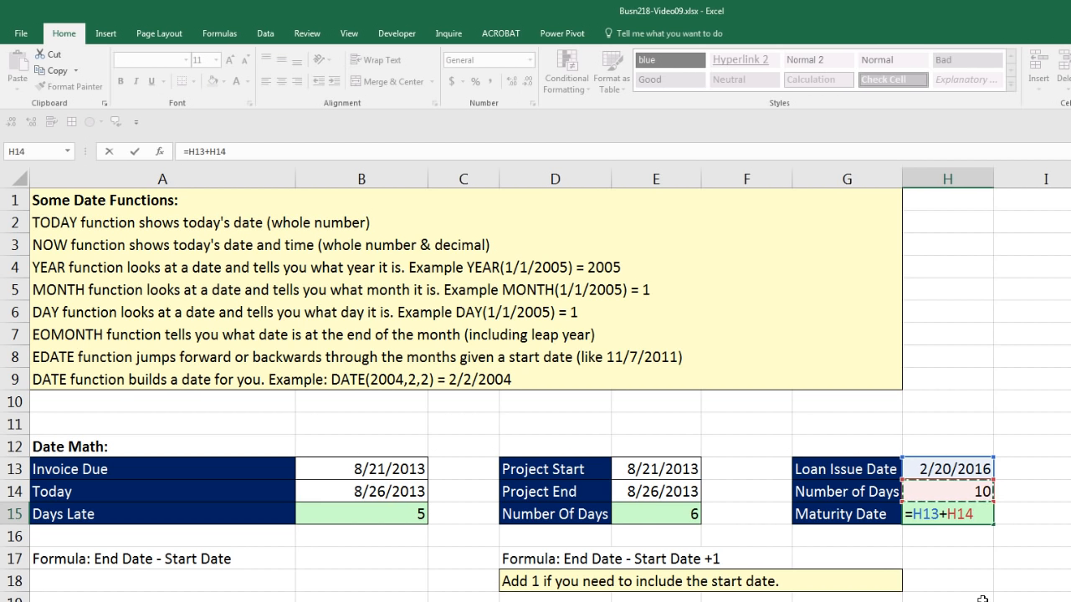
pyautogui.press('Return')
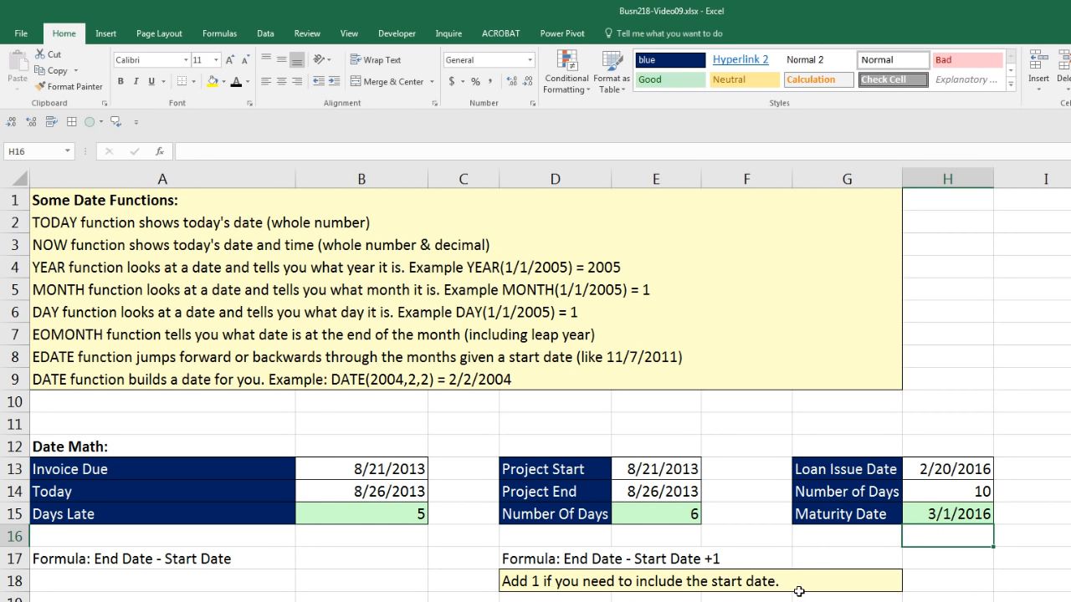
# Enter =TODAY() in B21 beside the TODAY function description.
pyautogui.scroll(-4, 797, 586)
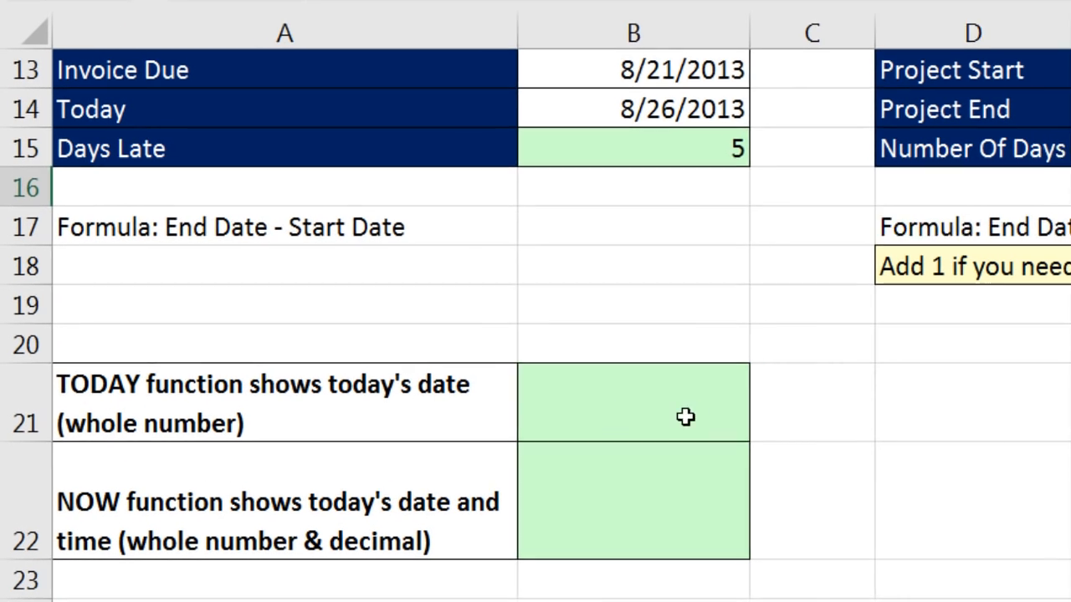
pyautogui.click(395, 400)
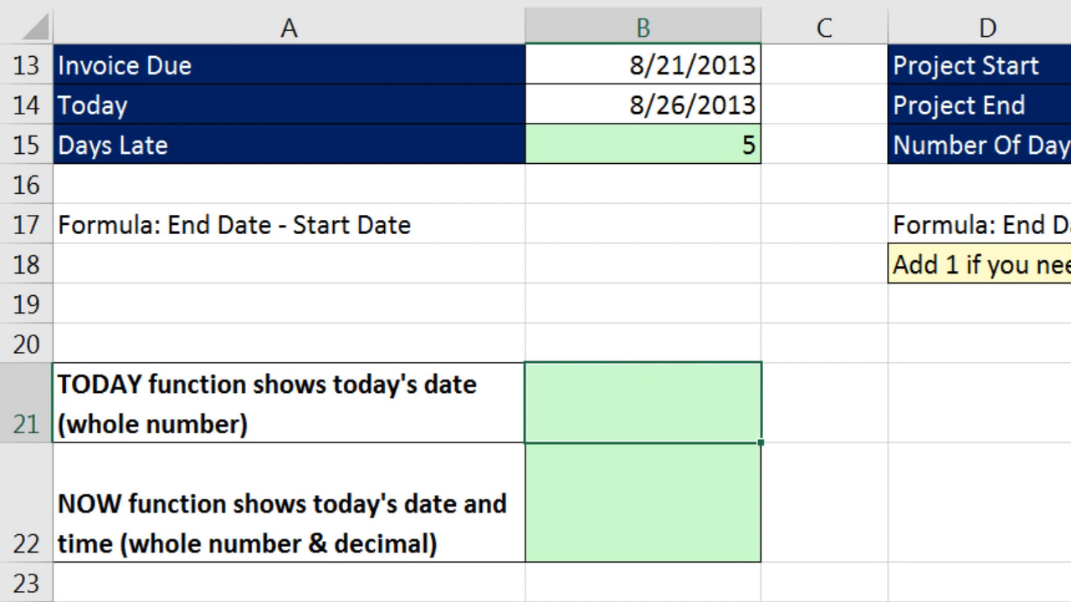
pyautogui.write('=')
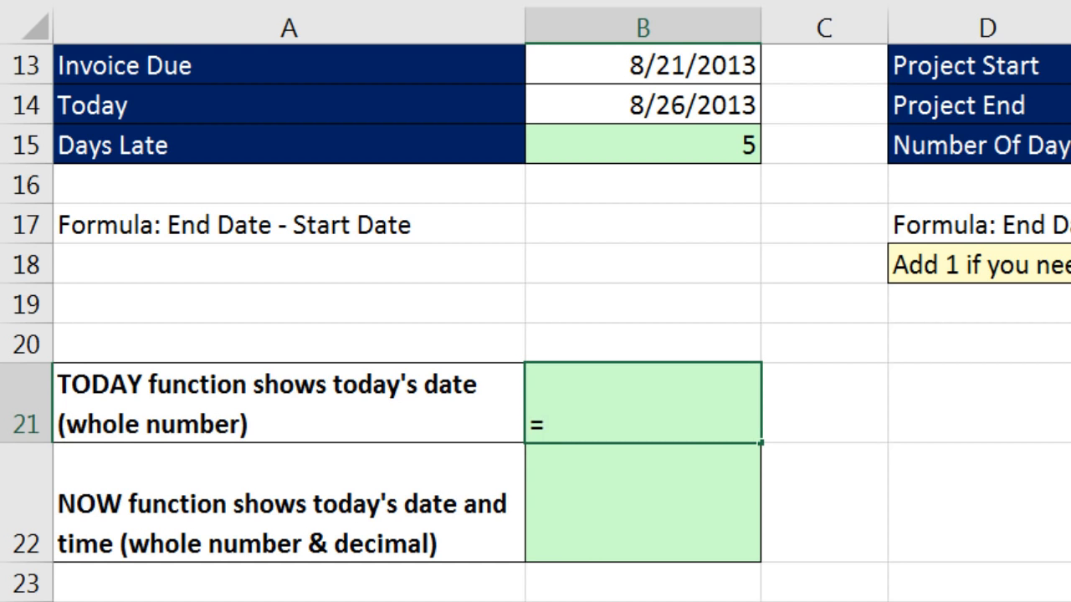
pyautogui.write('tod')
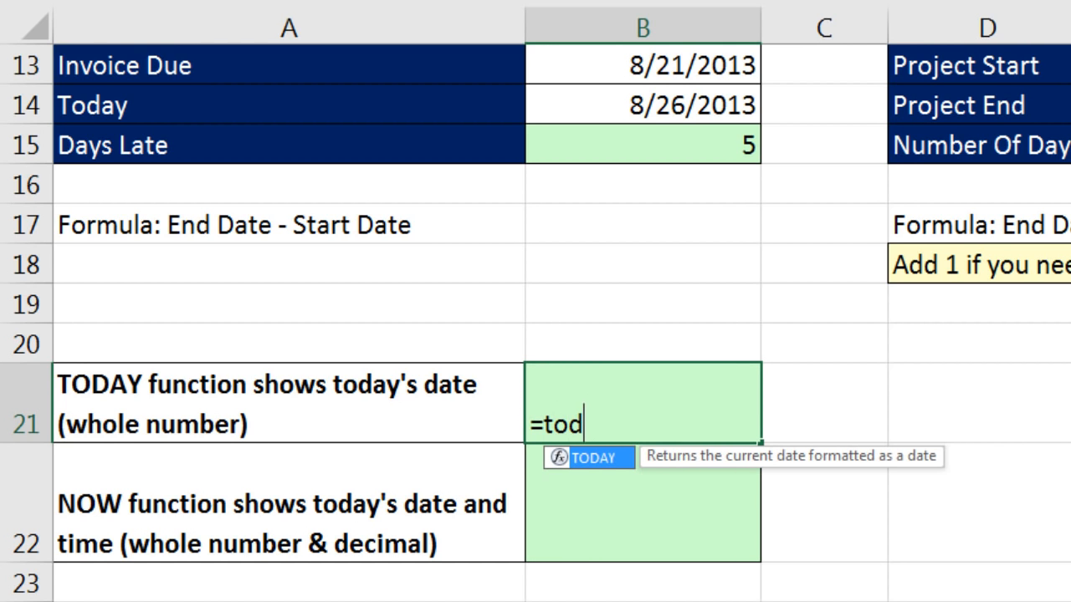
pyautogui.press('Tab')
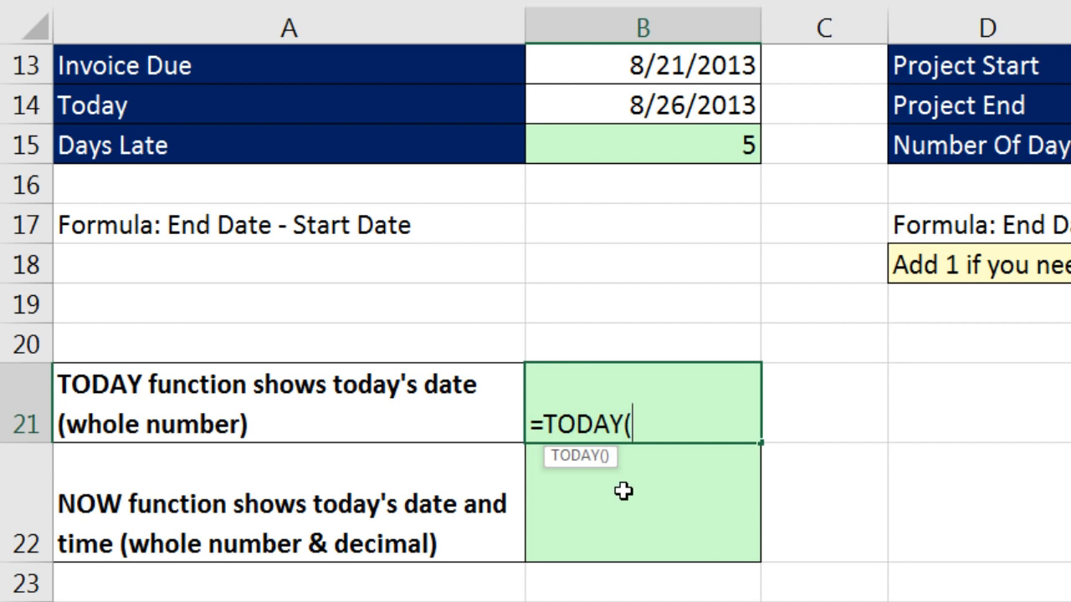
pyautogui.write(')')
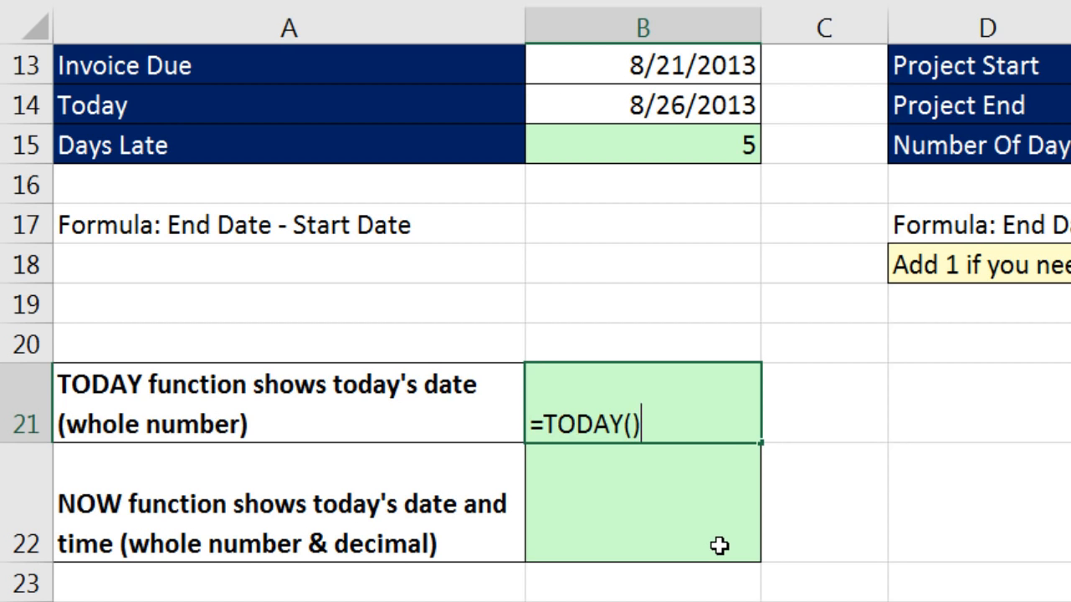
pyautogui.press('Return')
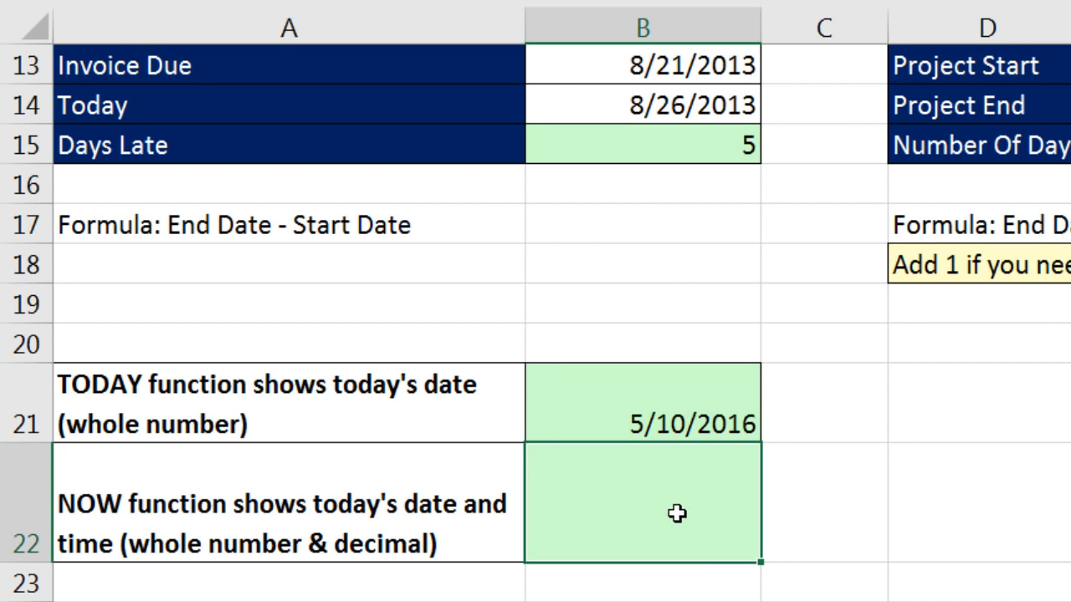
# Enter =NOW() in B22 beside the NOW function description, keeping that cell selected.
pyautogui.write('=now')
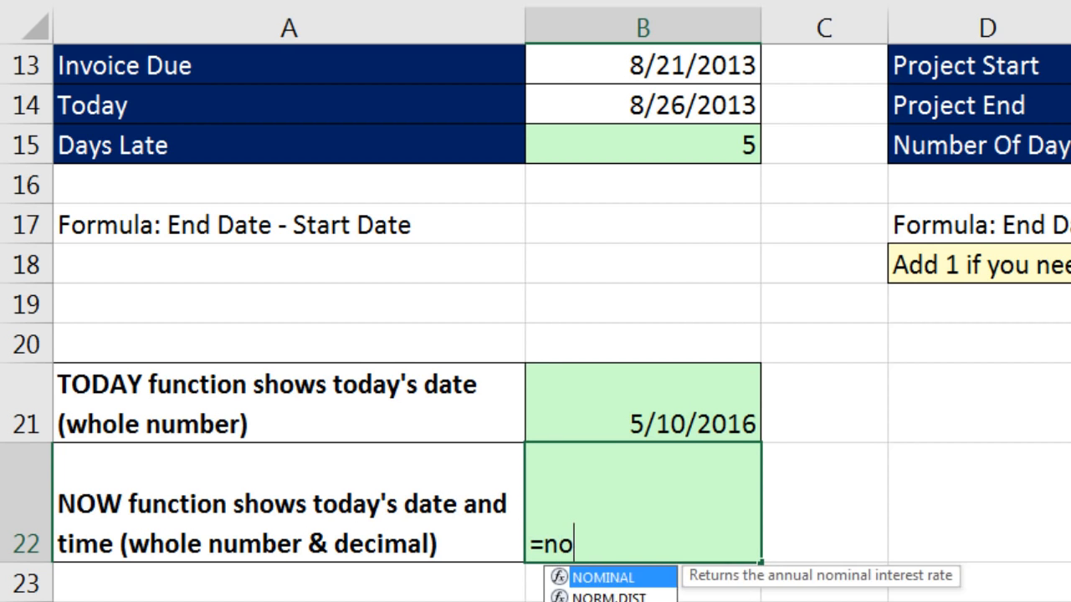
pyautogui.press('Tab')
pyautogui.write(')')
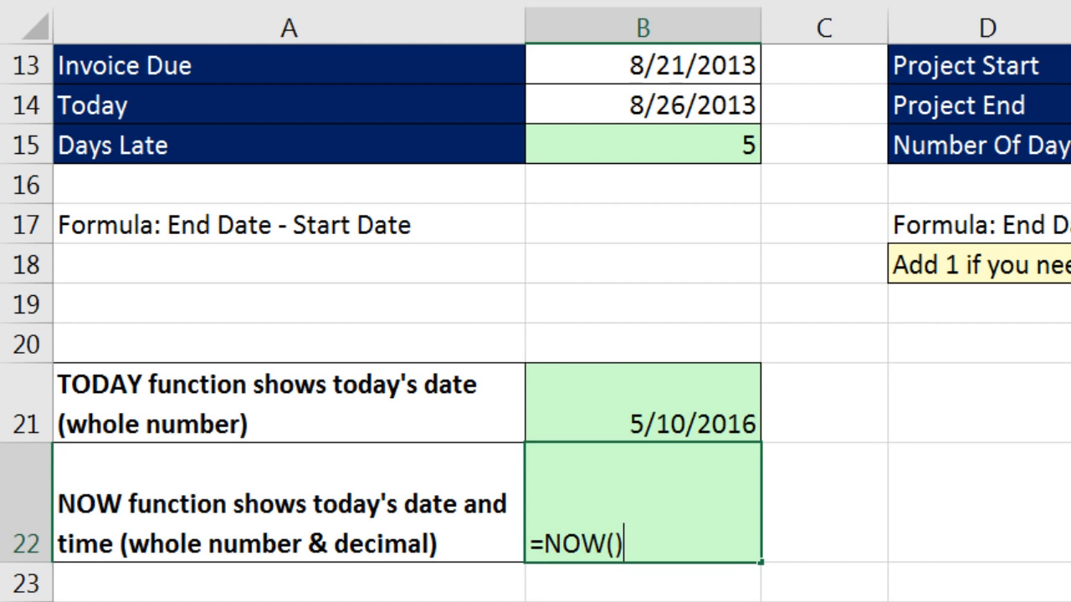
pyautogui.hotkey('ctrl', 'Return')
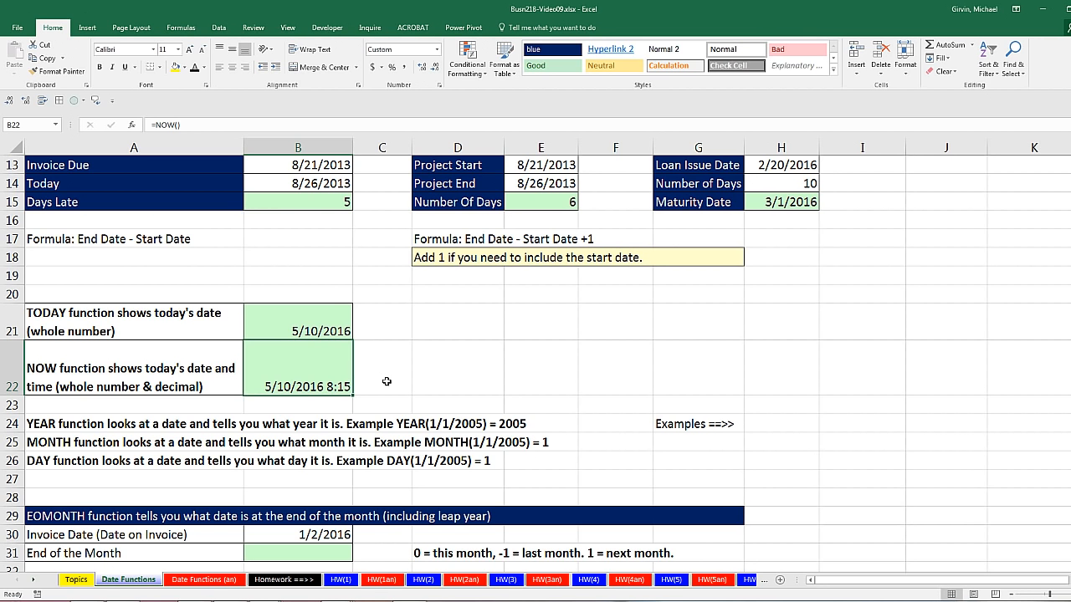
# Refresh the NOW result by opening the empty End of the Month cell B31 for editing and committing it unfilled.
pyautogui.click(341, 551)
pyautogui.scroll(-3, 342, 545)
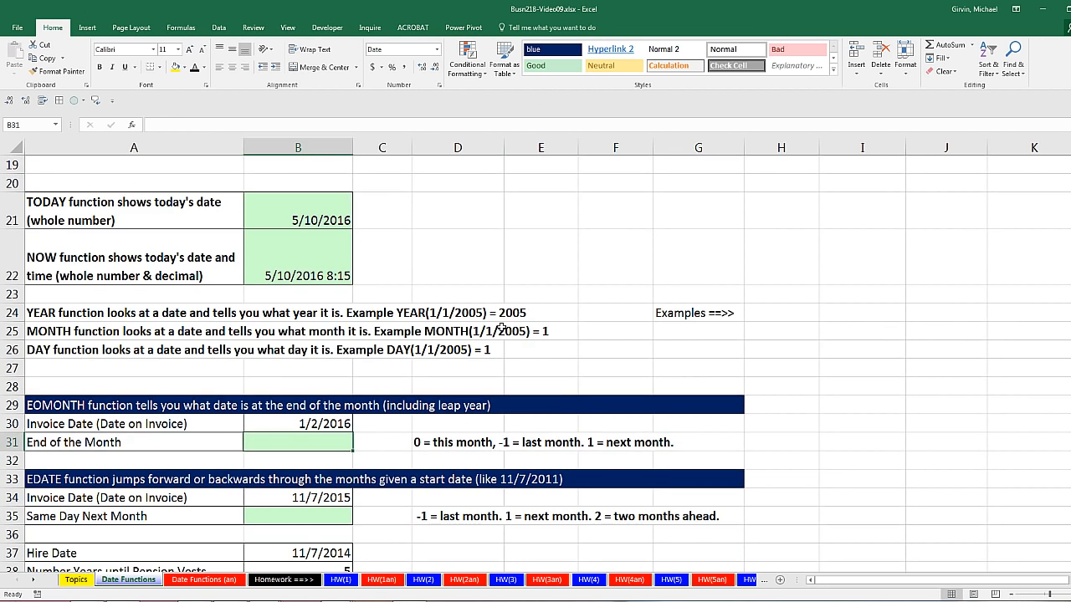
pyautogui.doubleClick(308, 442)
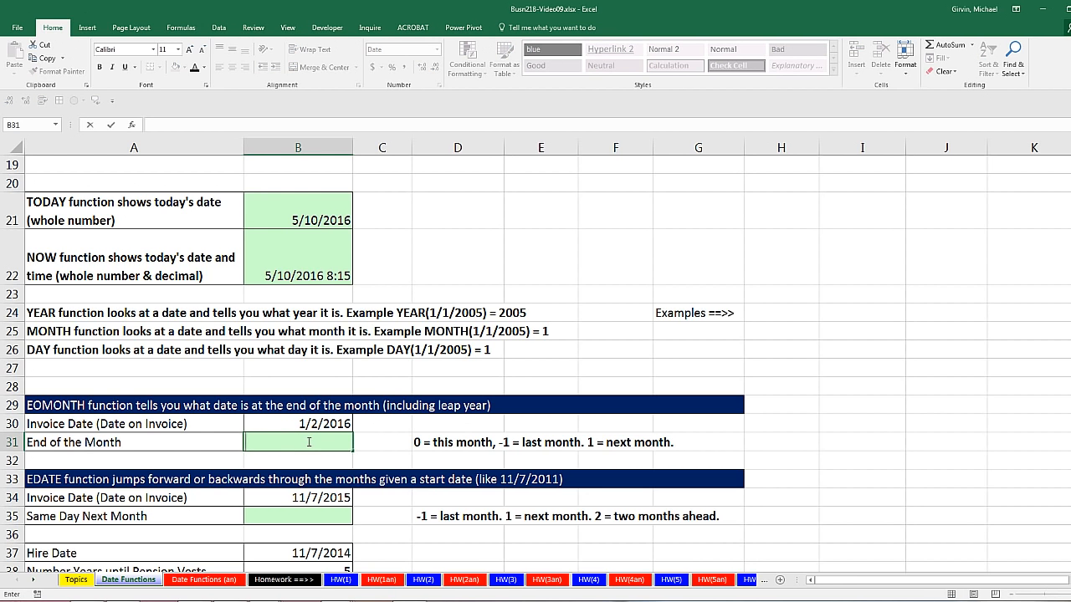
pyautogui.press('Return')
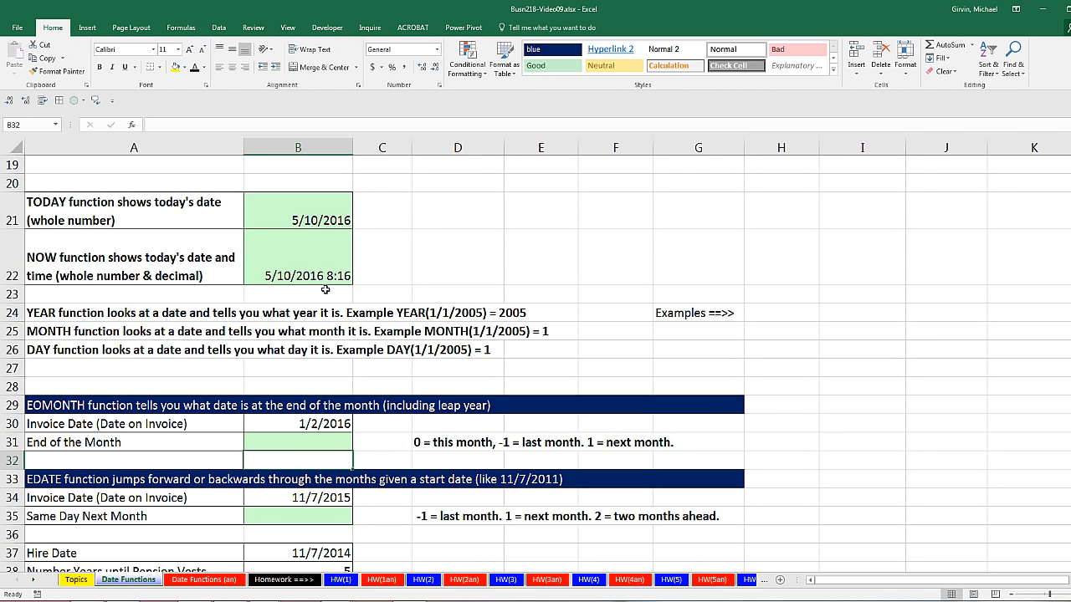
# Delete the four rows containing the YEAR, MONTH and DAY notes, and select the invoice date B26 in the EOMONTH section.
pyautogui.moveTo(13, 295); pyautogui.dragTo(78, 581)
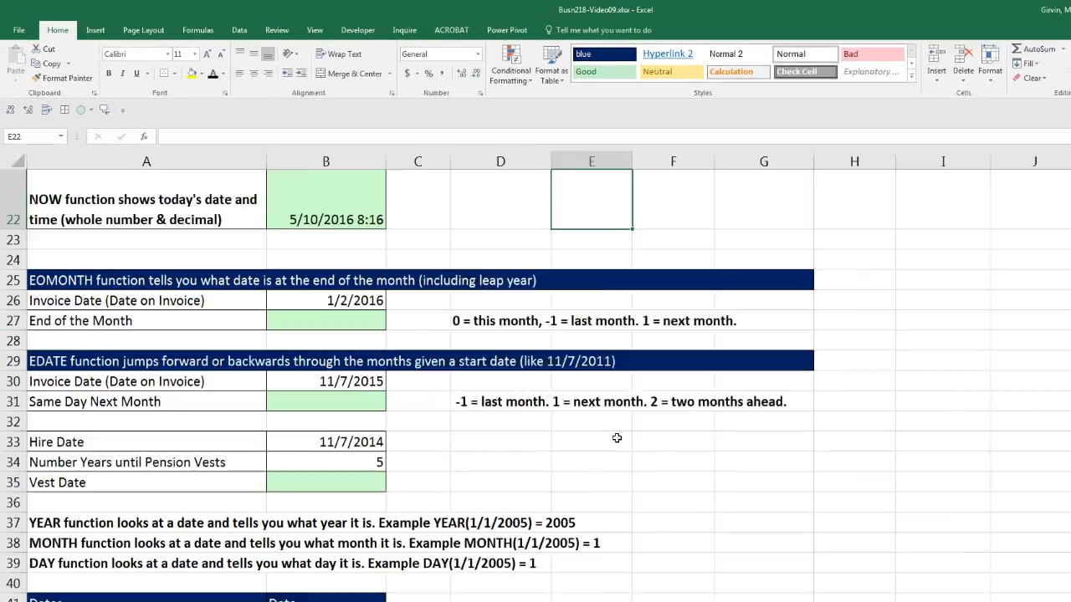
pyautogui.scroll(-1, 512, 368)
pyautogui.click(435, 326)
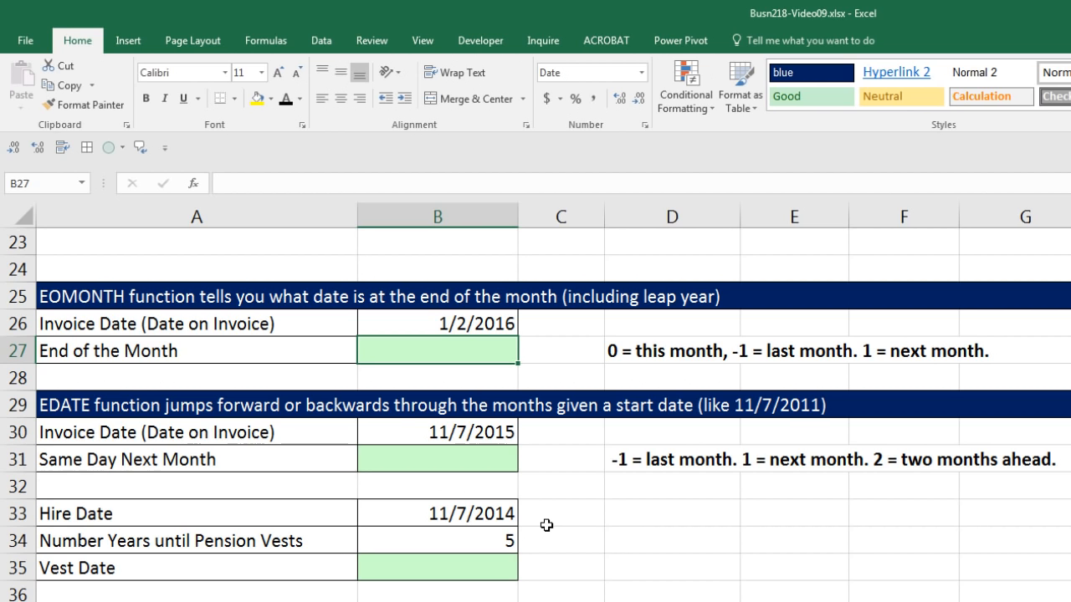
pyautogui.click(476, 323)
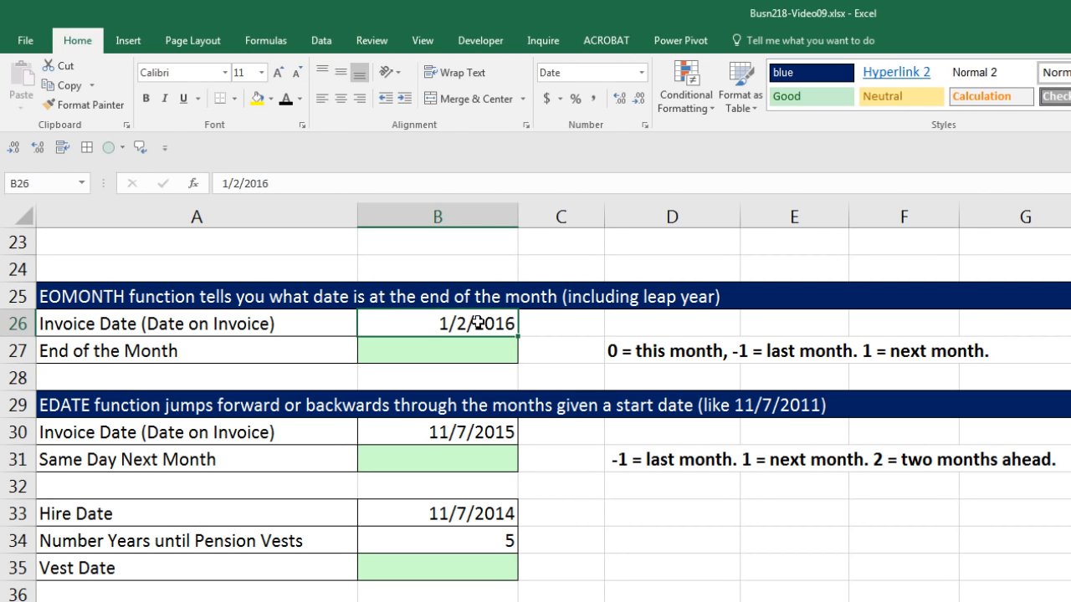
# Enter =EOMONTH(B26,0) in the End of the Month cell B27, keeping that cell selected.
pyautogui.click(478, 358)
pyautogui.write('eo')
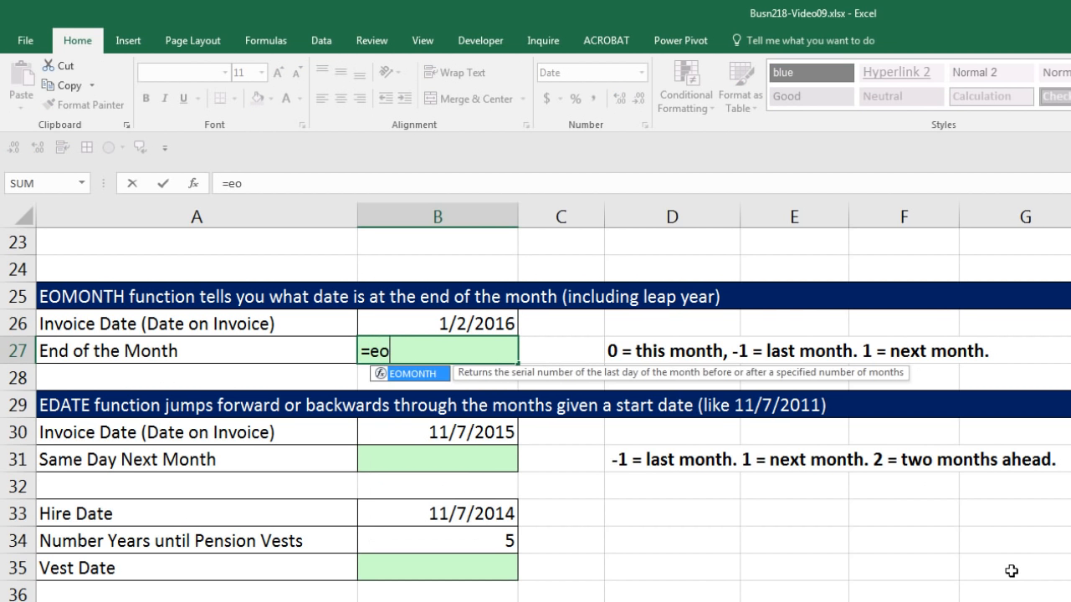
pyautogui.press('Tab')
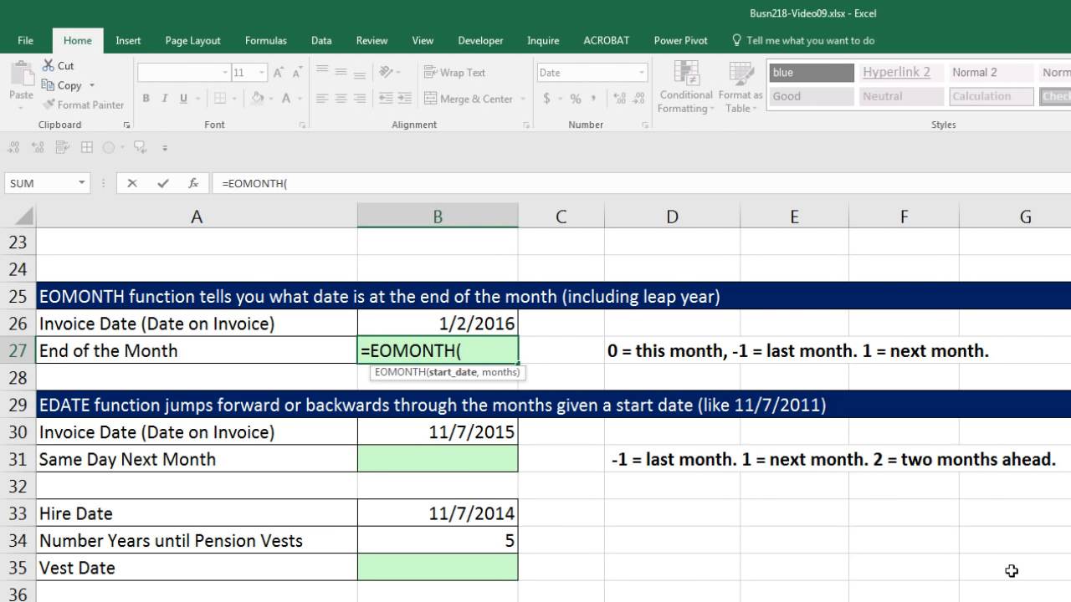
pyautogui.press('Up')
pyautogui.write(',')
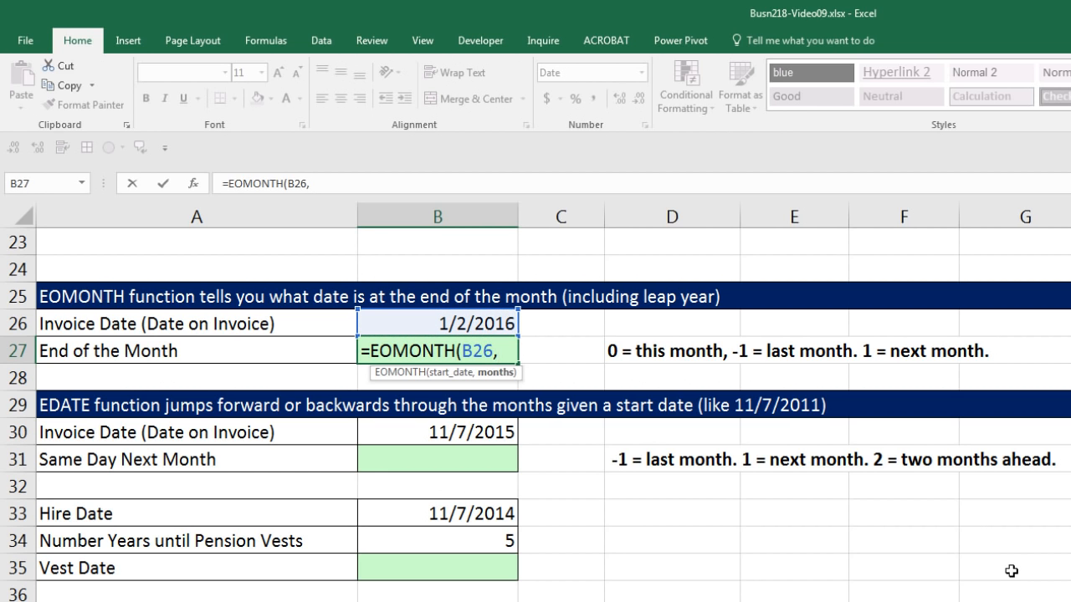
pyautogui.write('0')
pyautogui.press('BackSpace')
pyautogui.write('-1')
pyautogui.press('BackSpace')
pyautogui.press('BackSpace')
pyautogui.write('1')
pyautogui.press('BackSpace')
pyautogui.write('0')
pyautogui.hotkey('ctrl', 'Return')
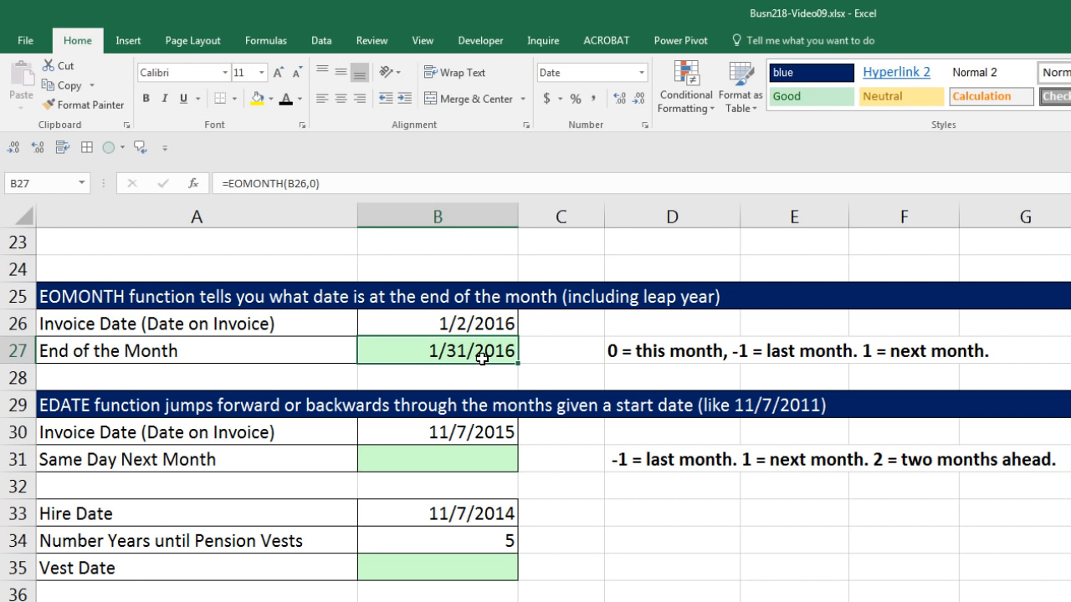
# Change the month of the EOMONTH section's invoice date in B26 so the date is 2/2/2016.
pyautogui.doubleClick(441, 322)
pyautogui.doubleClick(444, 322)
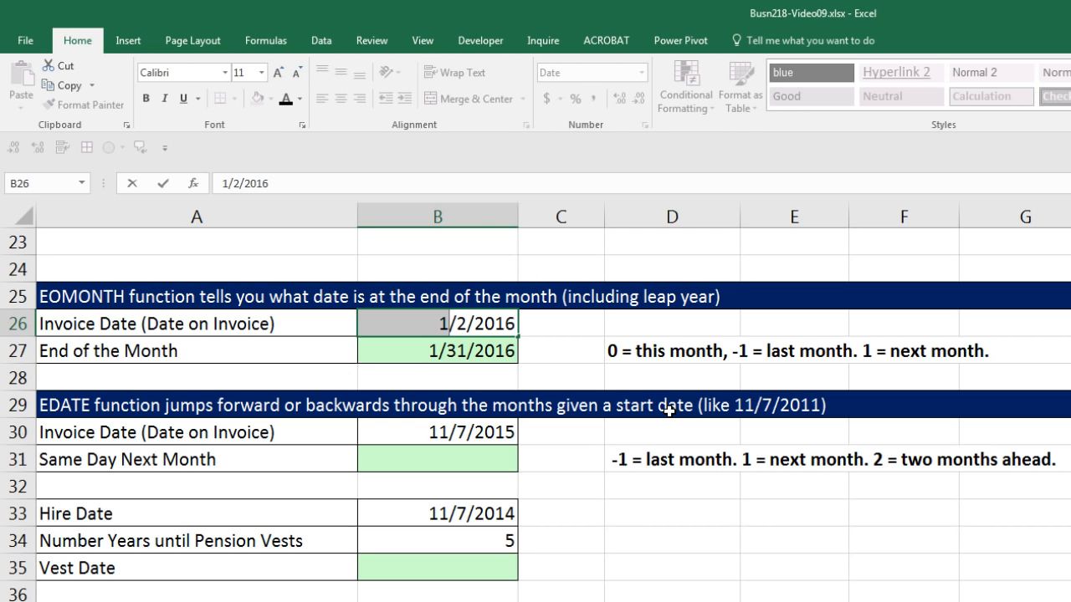
pyautogui.write('2')
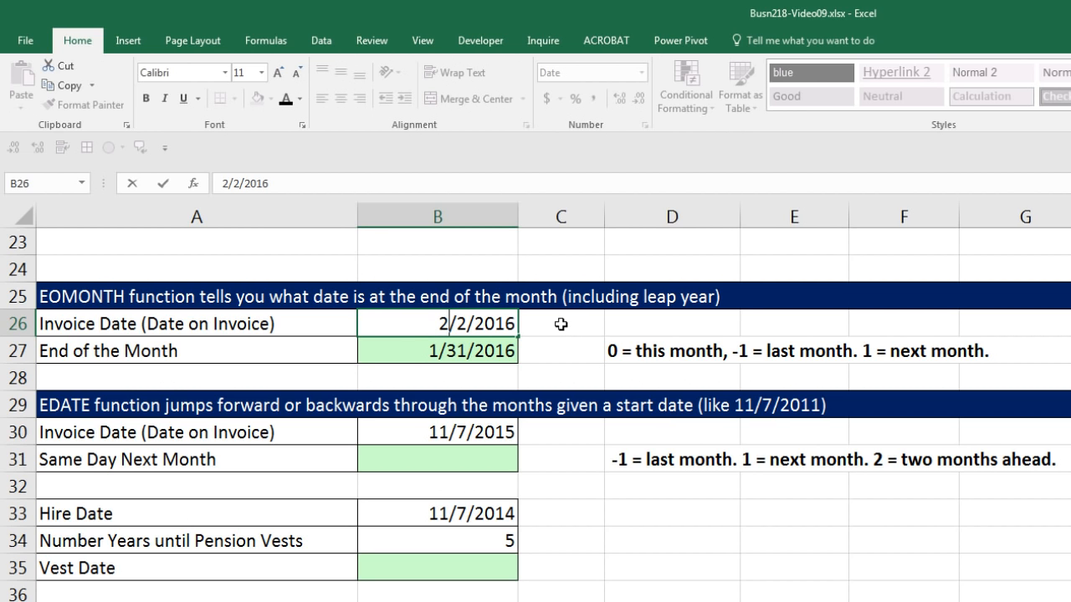
pyautogui.hotkey('ctrl', 'Return')
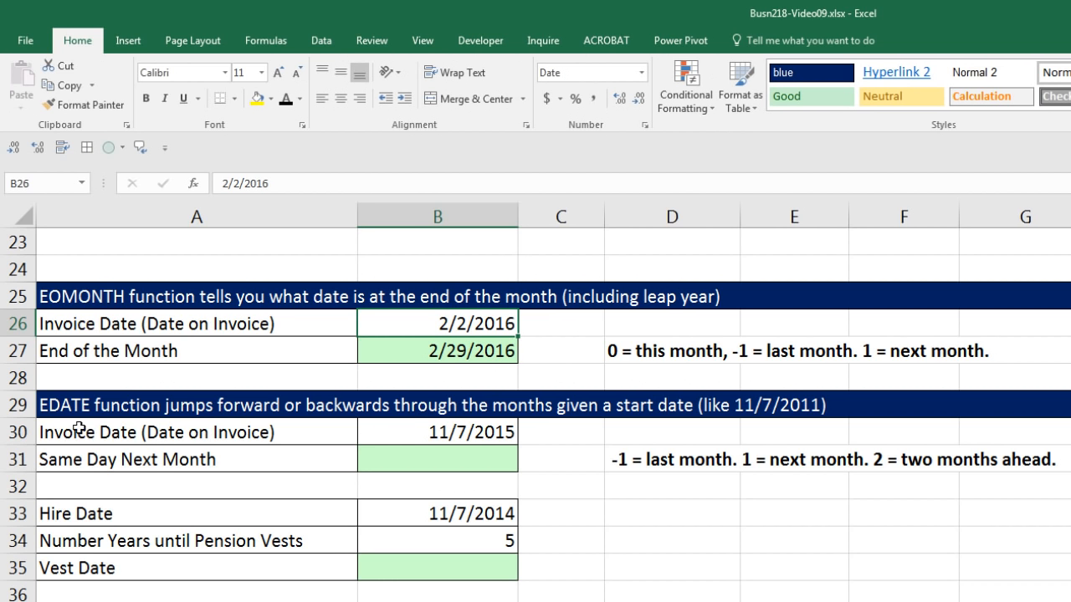
# Enter =EDATE(B30,1) in the Same Day Next Month cell B31.
pyautogui.click(454, 456)
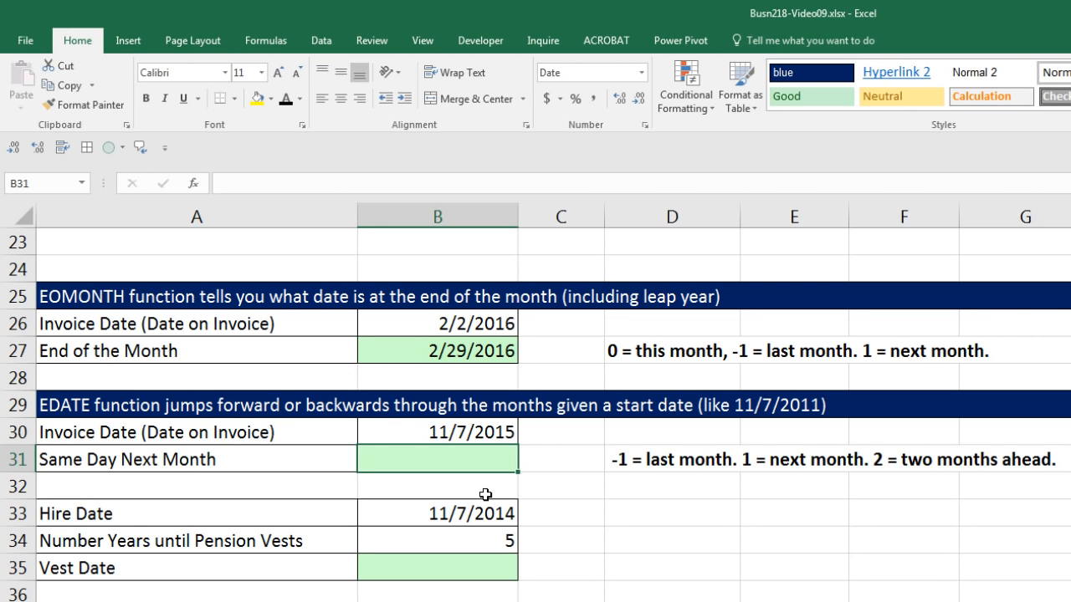
pyautogui.write('=ed')
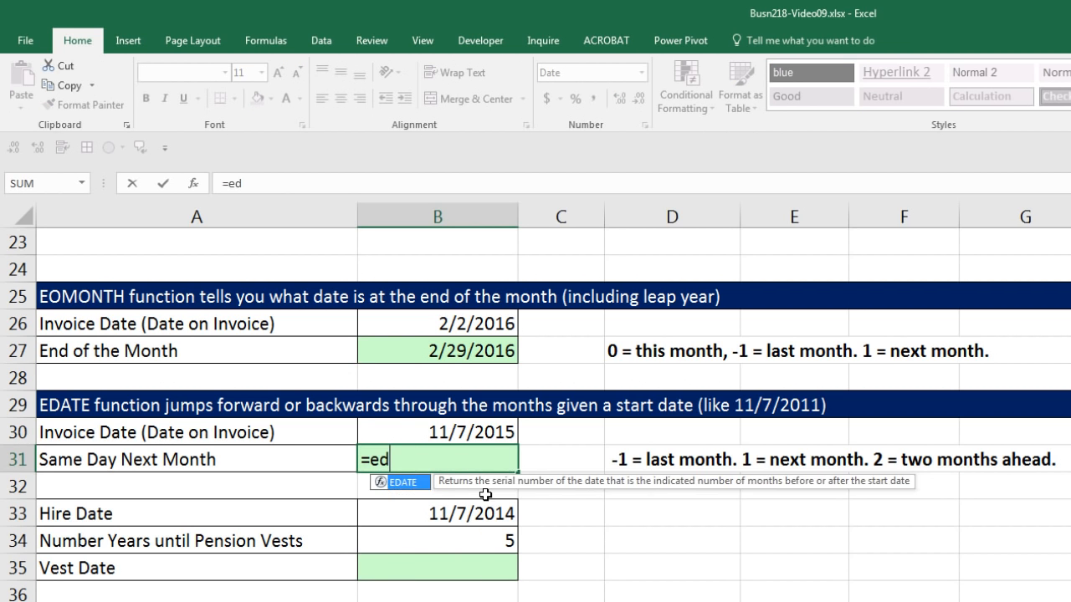
pyautogui.press('Tab')
pyautogui.press('Up')
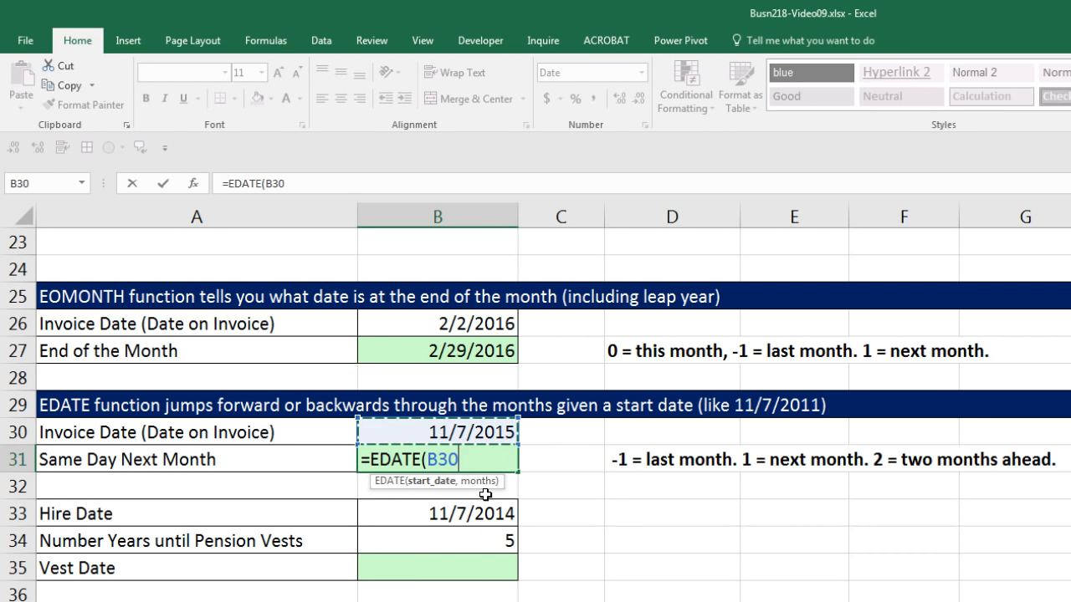
pyautogui.write(',')
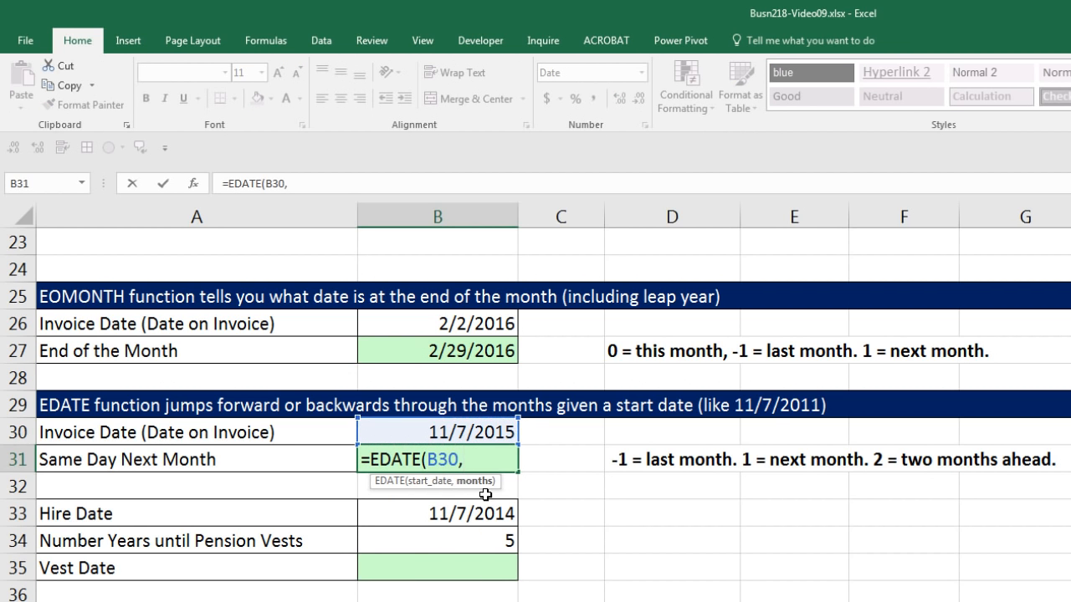
pyautogui.write('0')
pyautogui.press('BackSpace')
pyautogui.write(')')
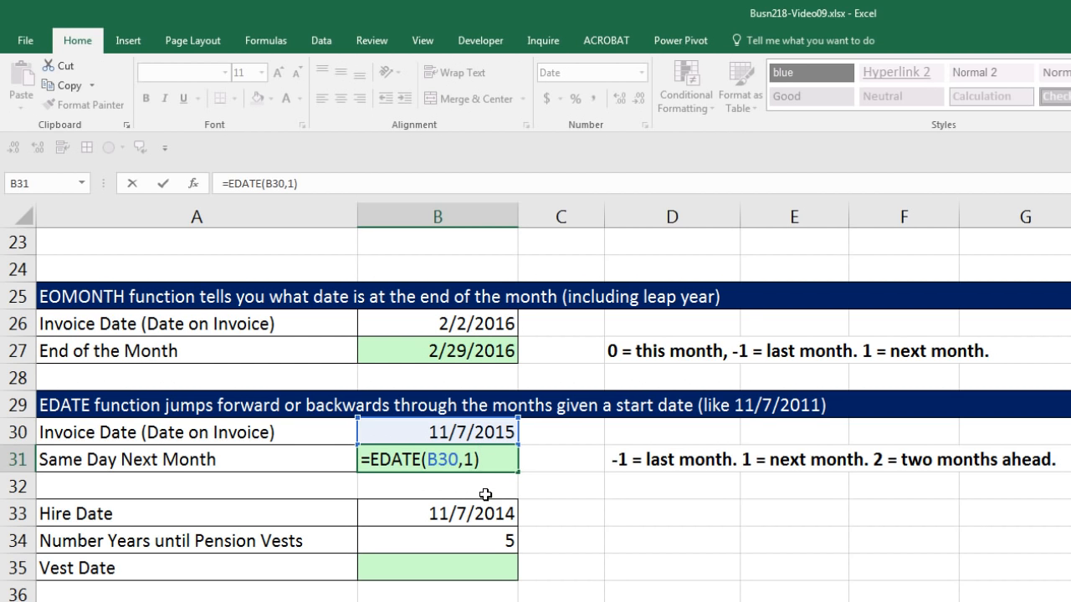
pyautogui.press('Return')
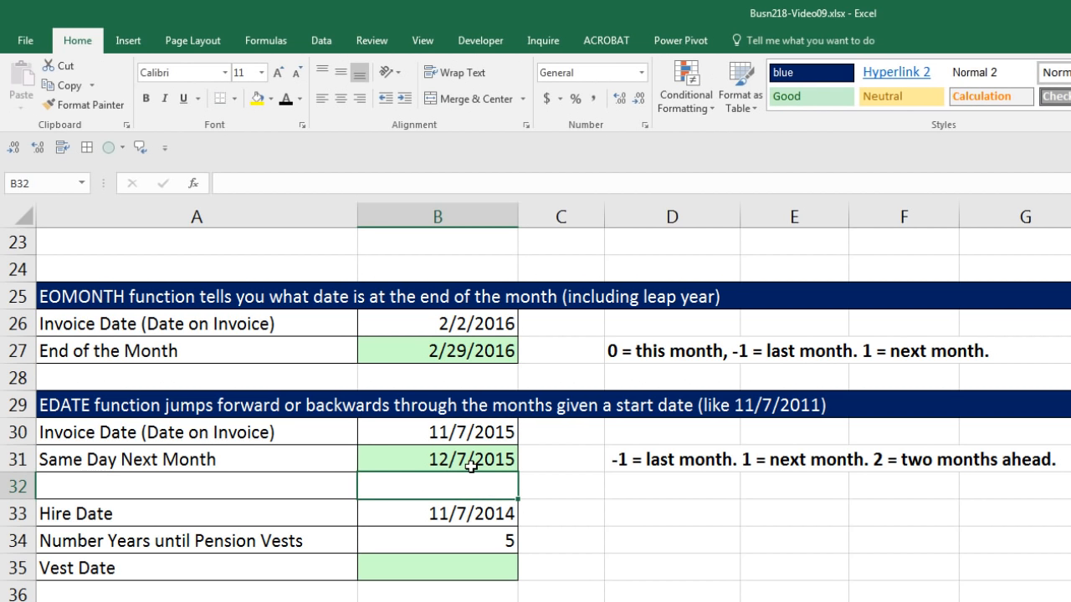
# Enter =EDATE(B33,B34*12) in the Vest Date cell B35, converting the vesting years to months.
pyautogui.click(465, 513)
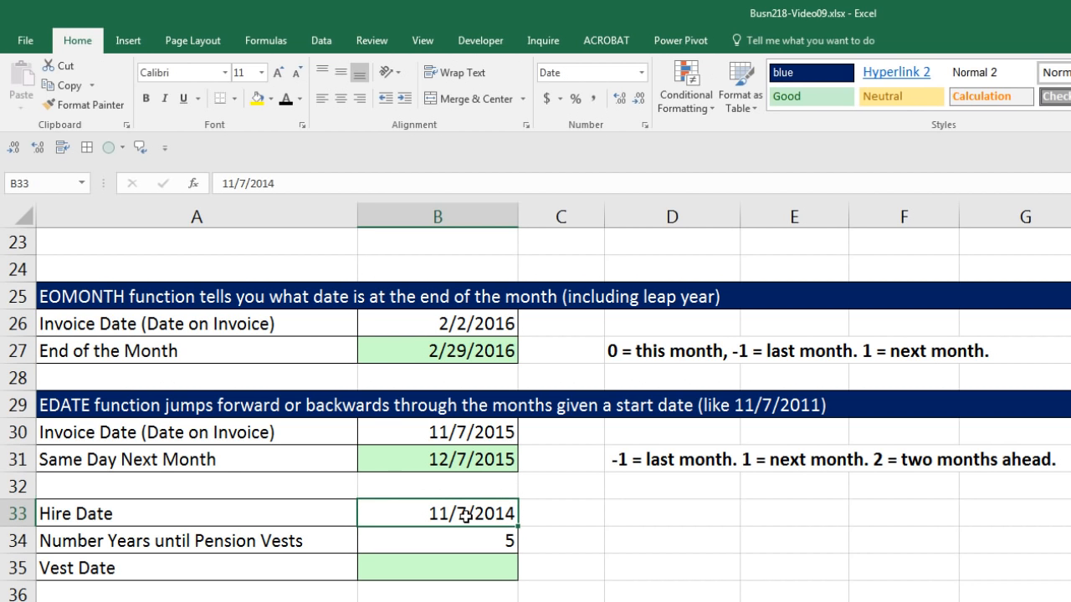
pyautogui.click(475, 544)
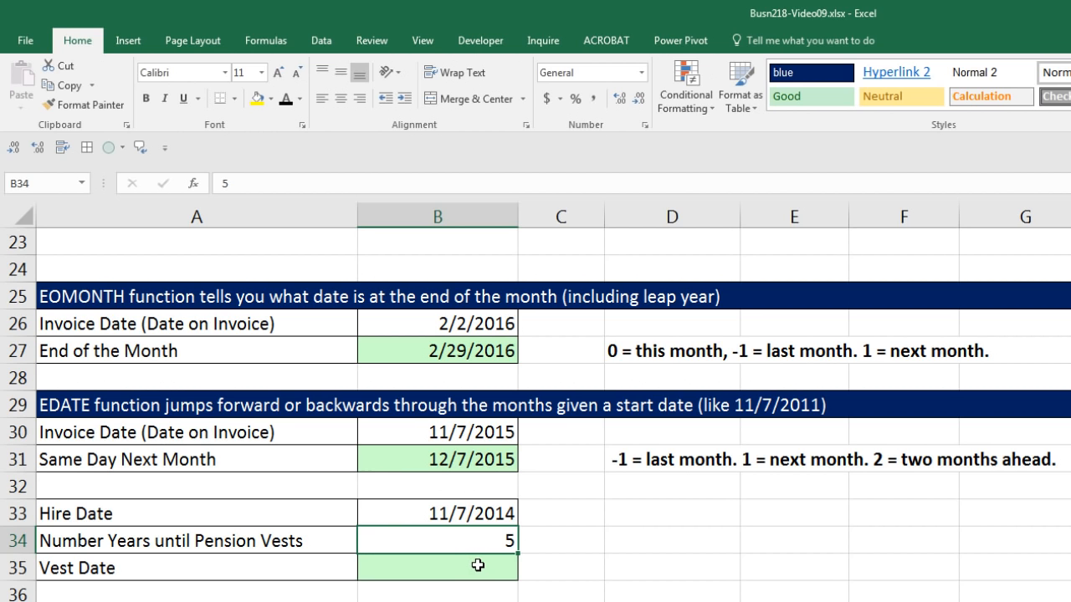
pyautogui.click(478, 565)
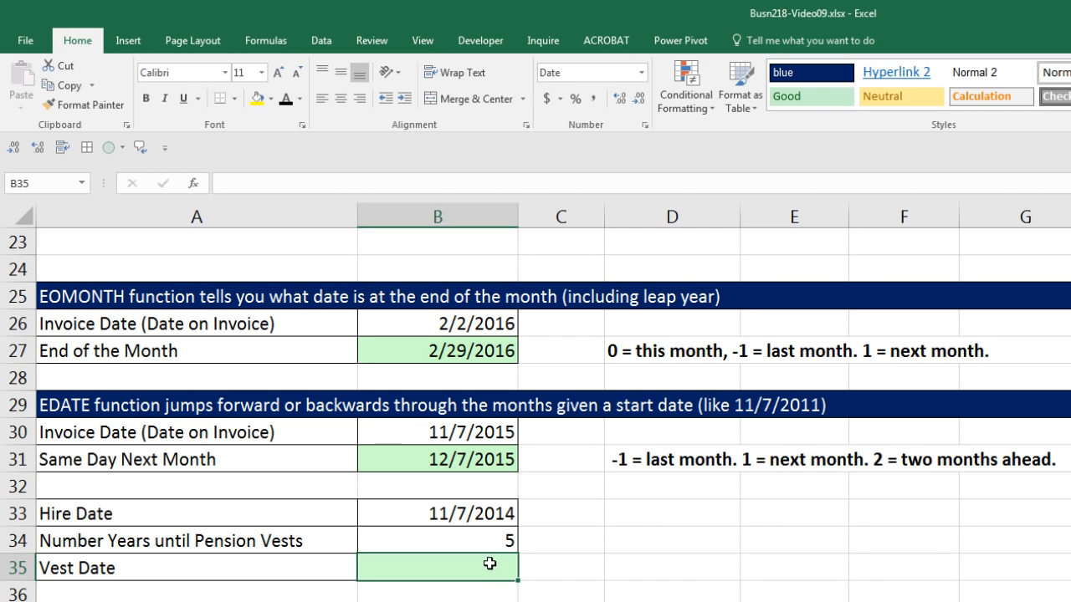
pyautogui.click(487, 516)
pyautogui.click(498, 562)
pyautogui.write('=edate(')
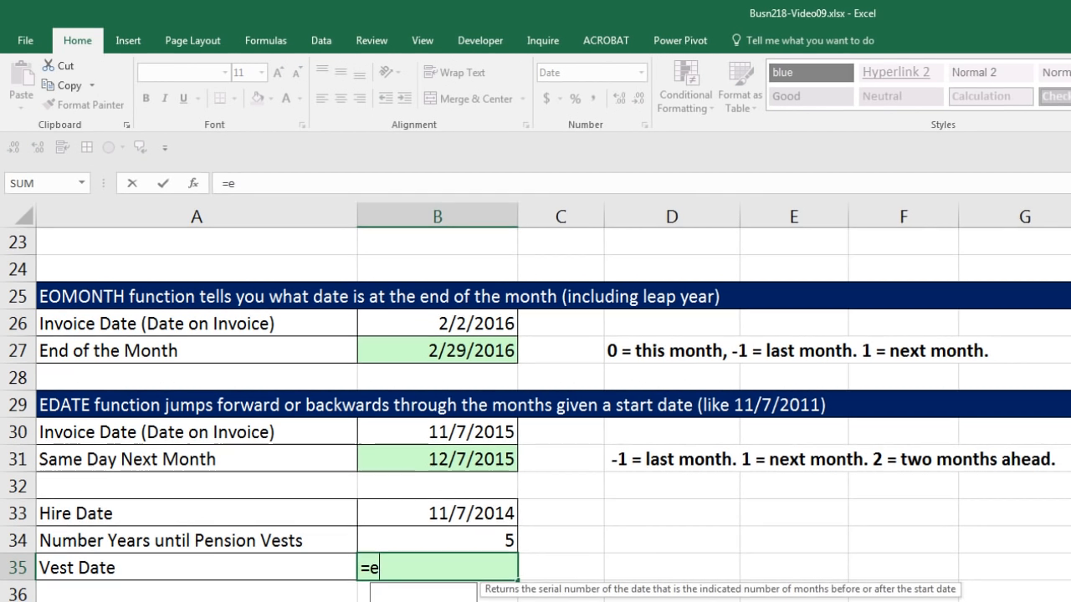
pyautogui.press('Up')
pyautogui.press('Up')
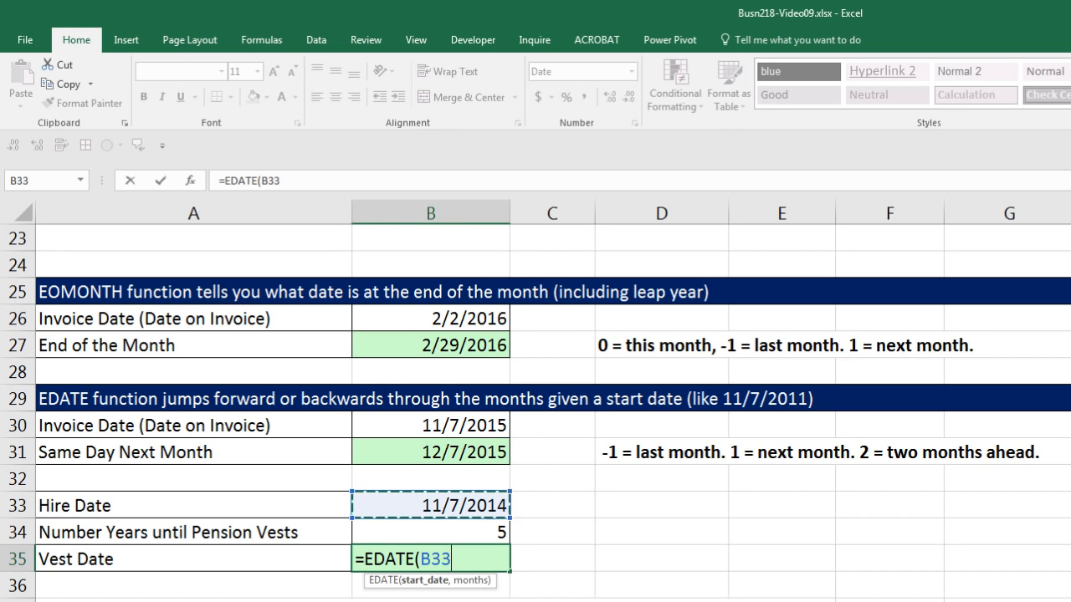
pyautogui.write(',')
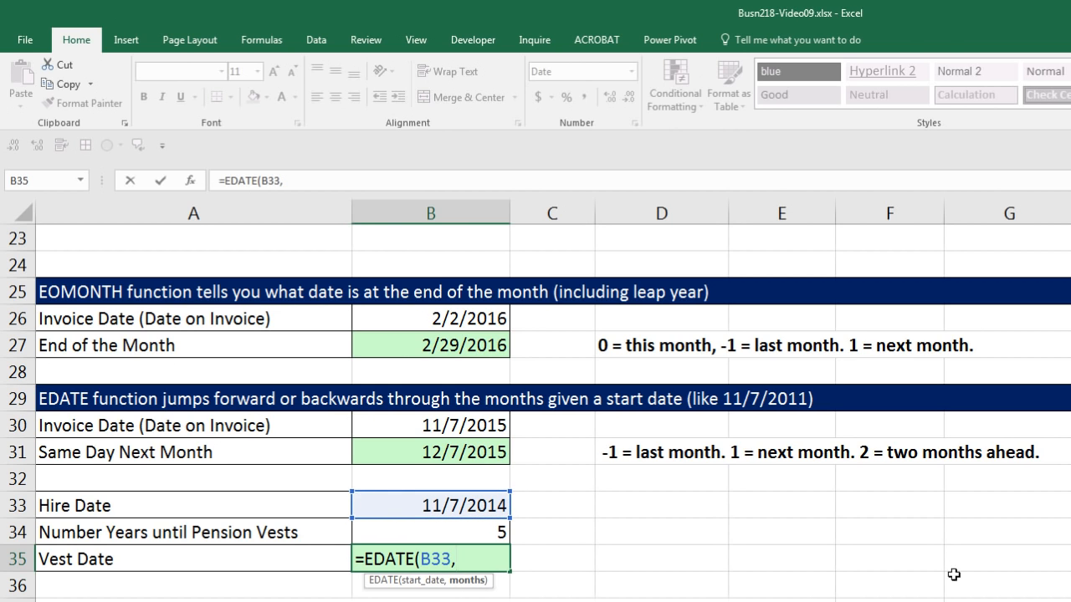
pyautogui.click(500, 535)
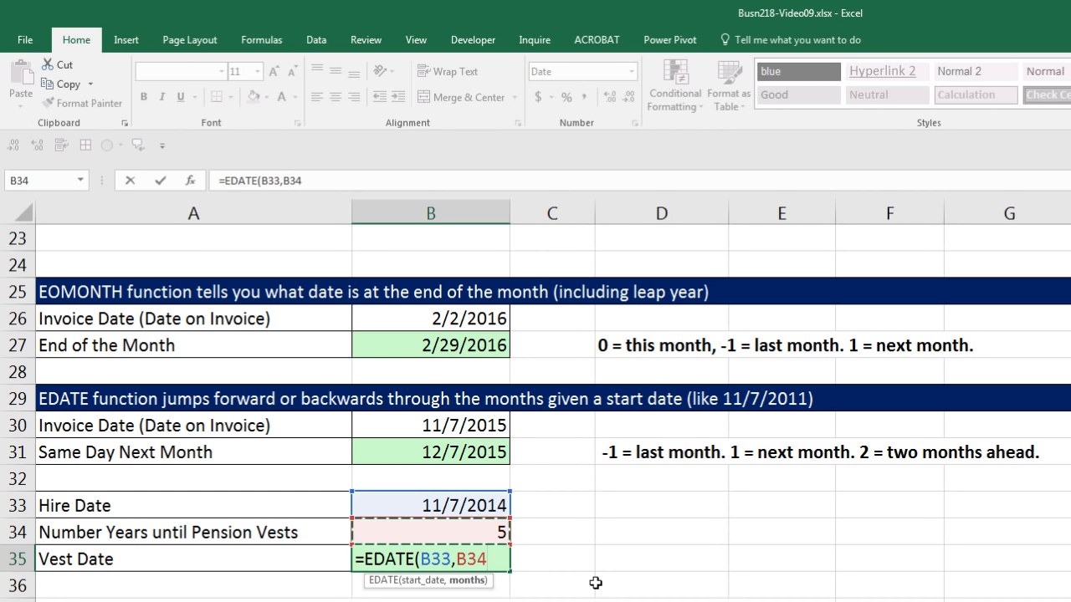
pyautogui.write('*12')
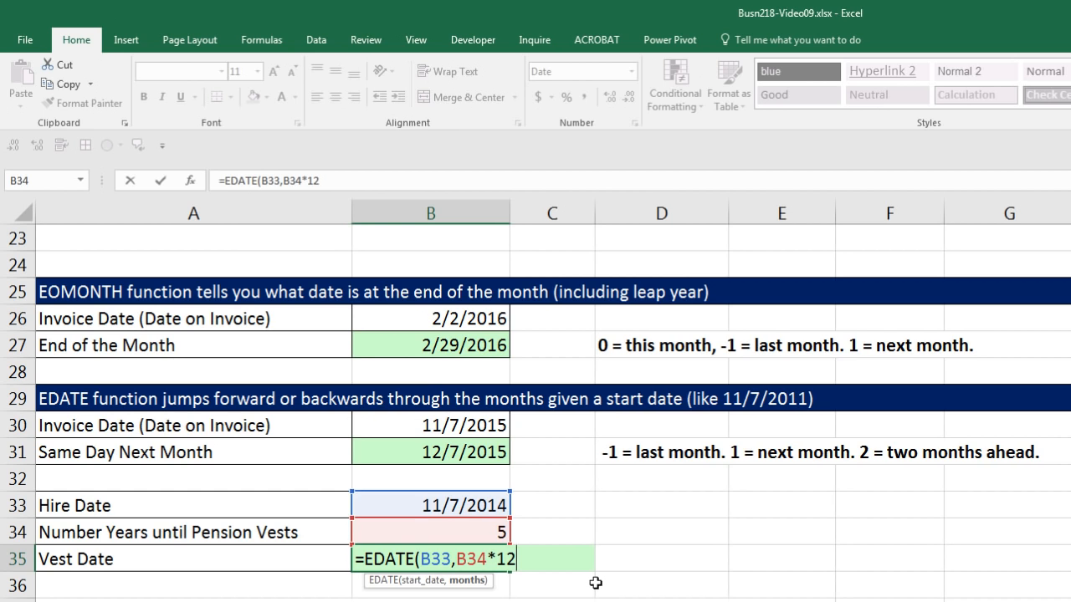
pyautogui.write(')')
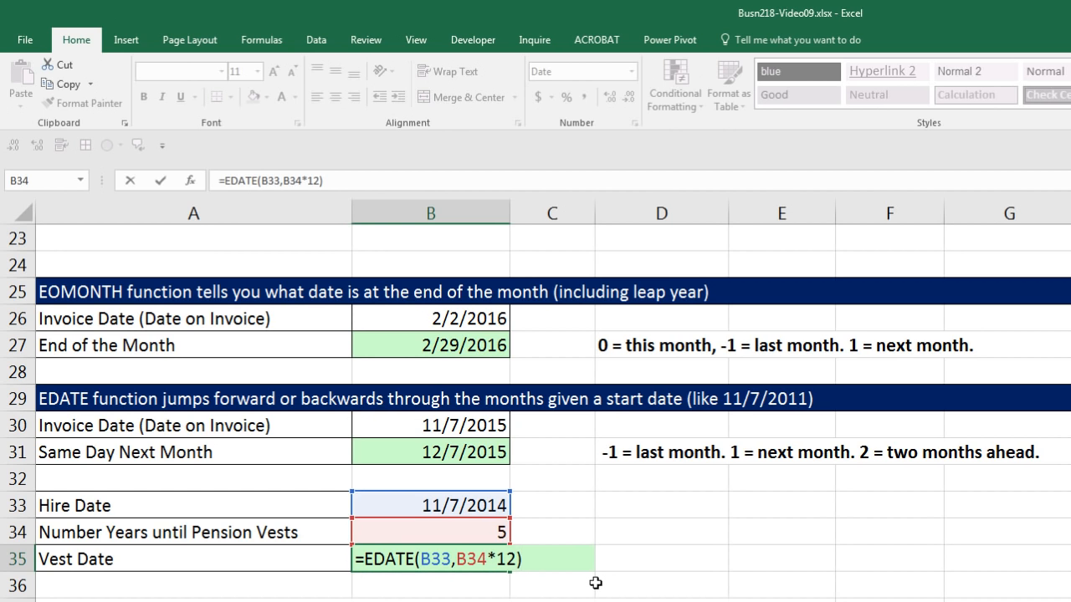
pyautogui.hotkey('ctrl', 'Return')
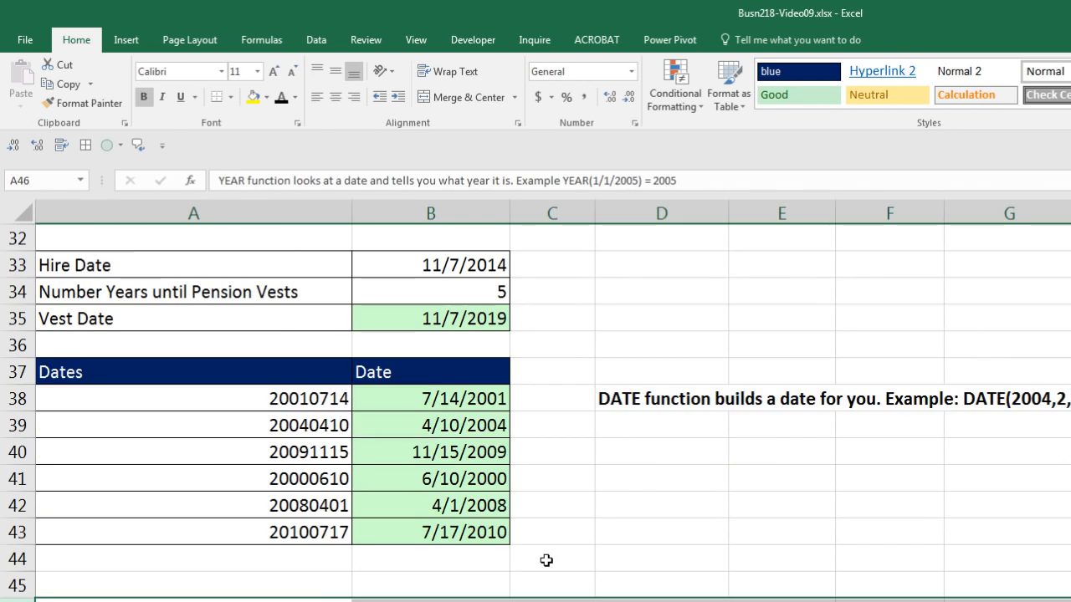
# Examine the year, month and day arguments of the DATE formula in B38, leaving the formula as it is.
pyautogui.scroll(1, 518, 544)
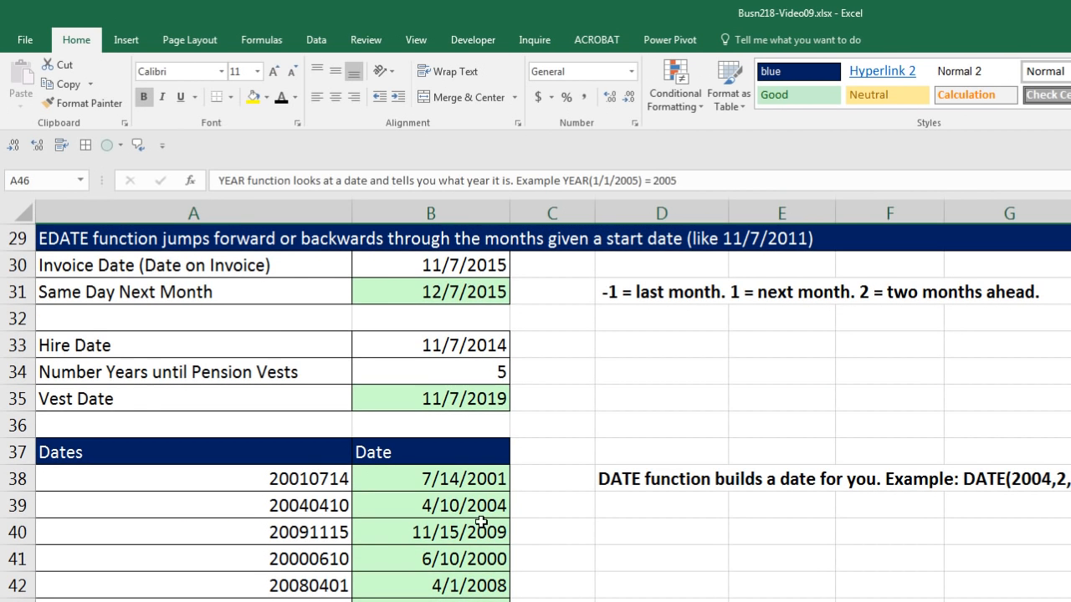
pyautogui.doubleClick(452, 483)
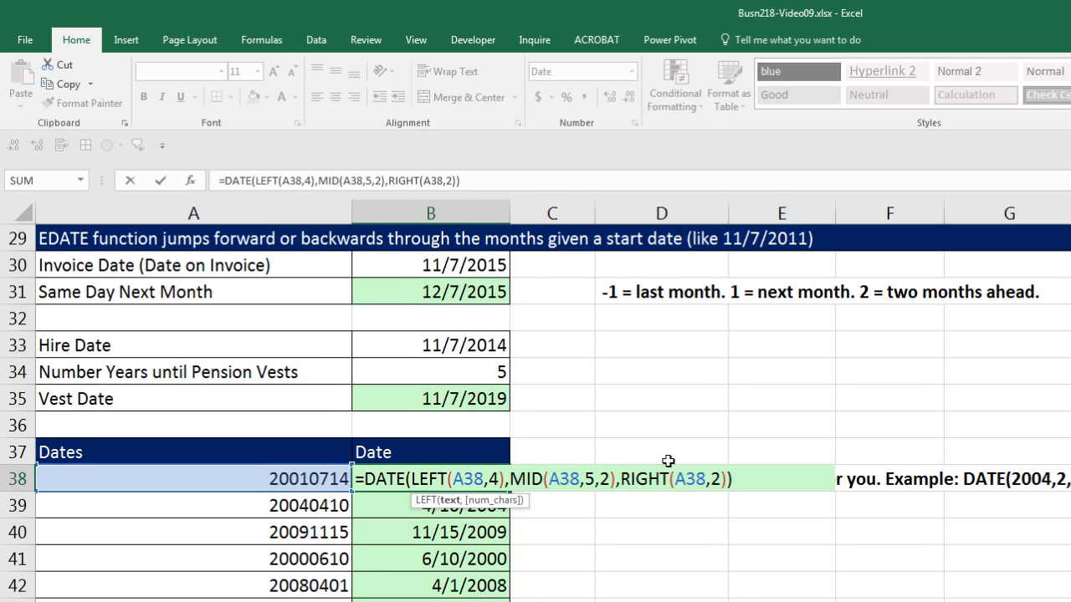
pyautogui.click(409, 479)
pyautogui.click(406, 500)
pyautogui.click(435, 500)
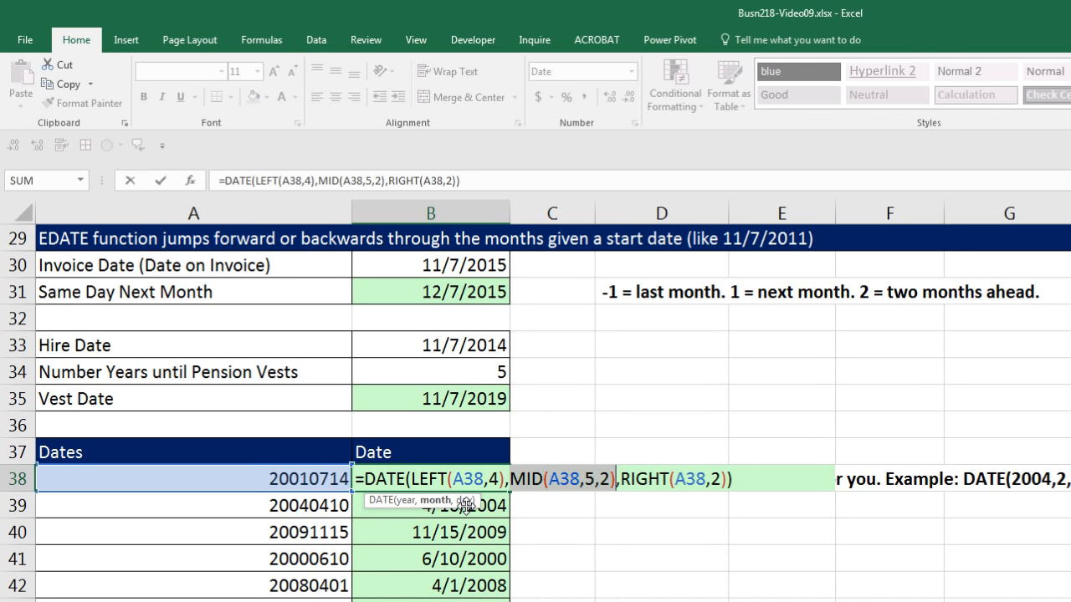
pyautogui.click(464, 500)
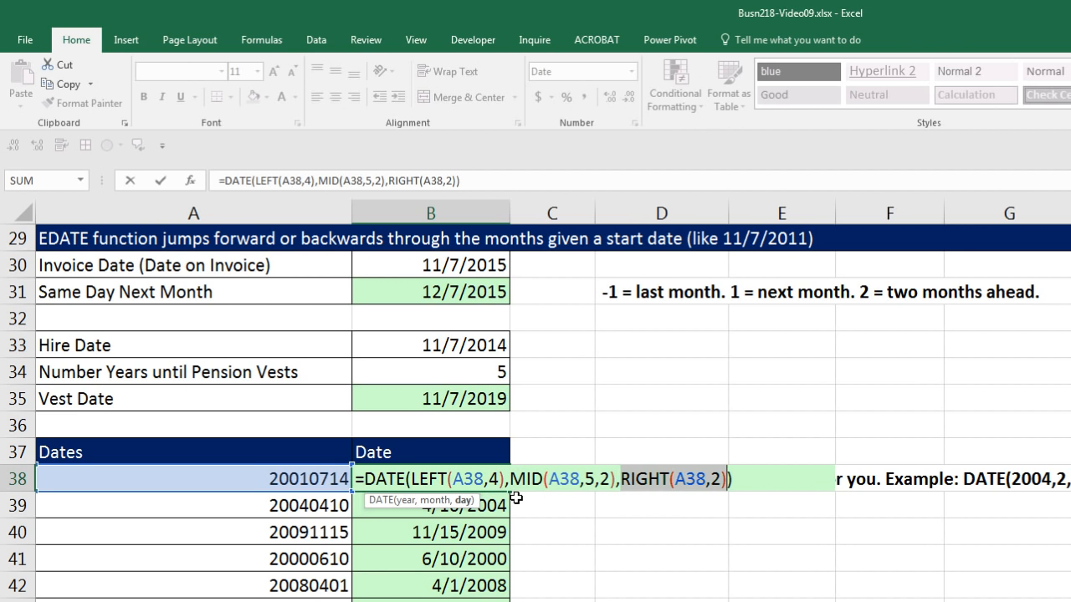
pyautogui.press('Return')
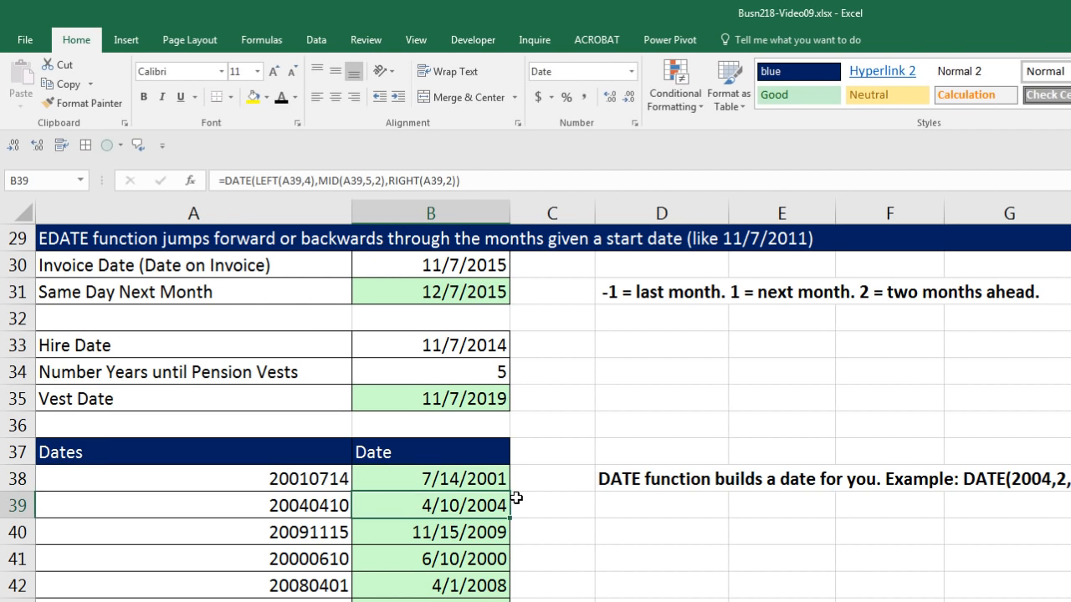
# Examine the sales table from row 61 and its empty date-part columns from YEAR through Quarter.
pyautogui.scroll(-3, 633, 406)
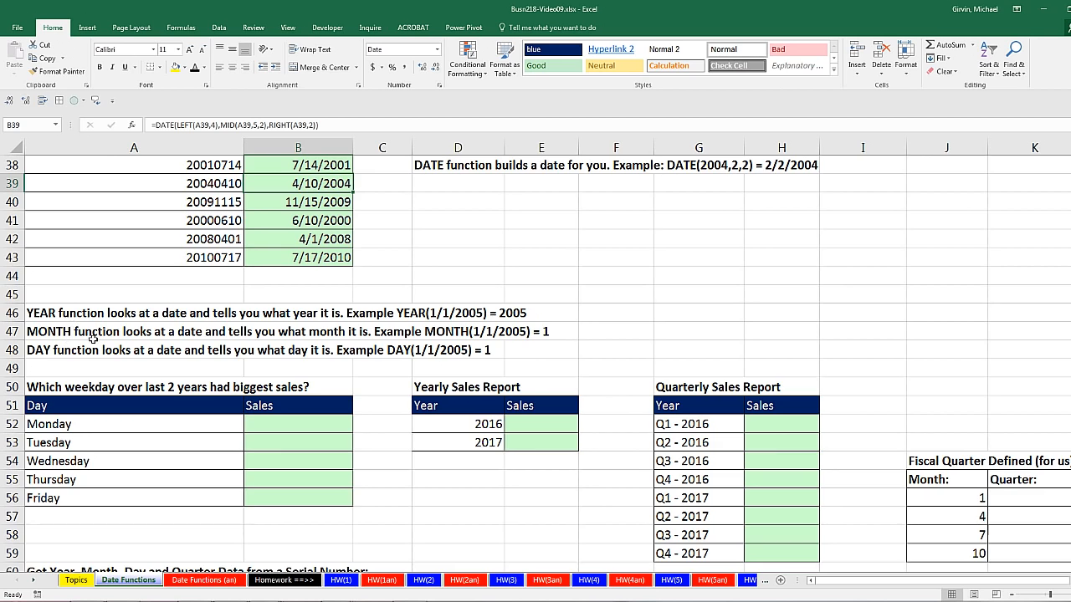
pyautogui.scroll(-3, 108, 346)
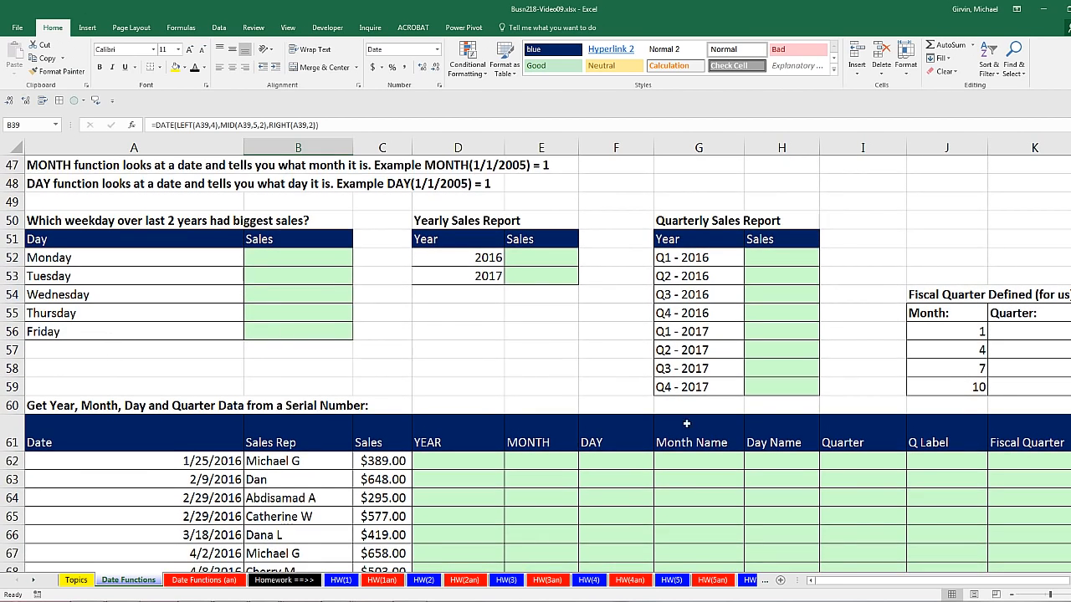
pyautogui.scroll(-1, 641, 421)
pyautogui.moveTo(222, 382); pyautogui.dragTo(382, 504)
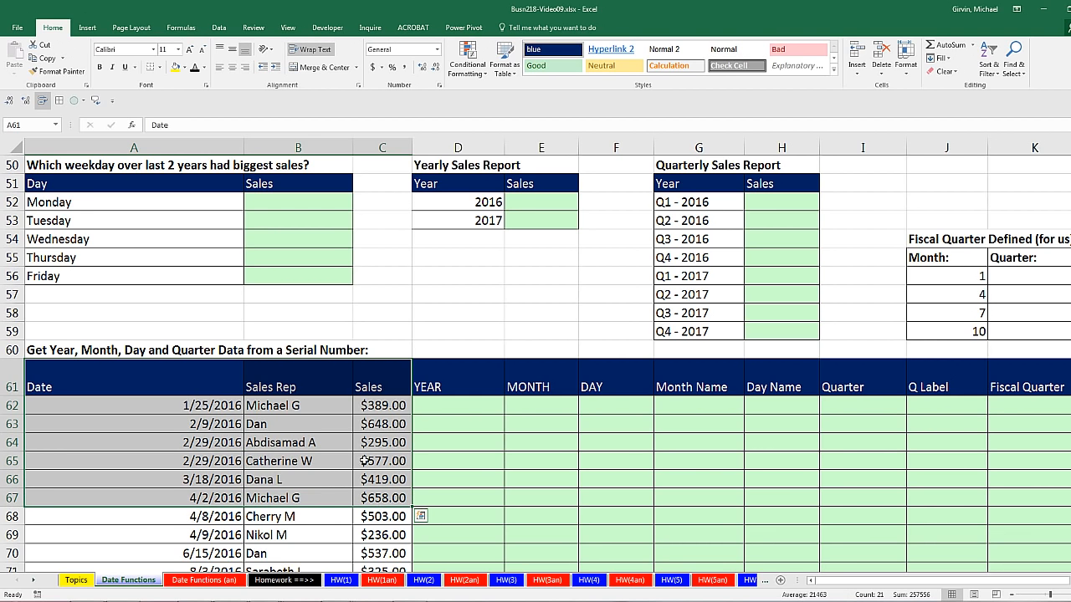
pyautogui.click(215, 443)
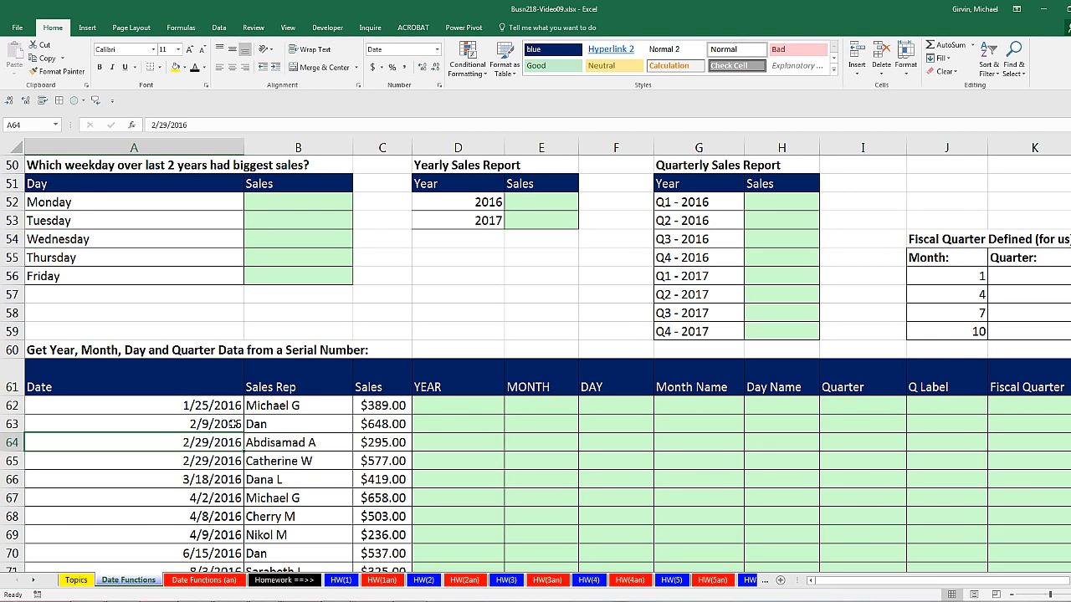
pyautogui.click(442, 402)
pyautogui.click(512, 410)
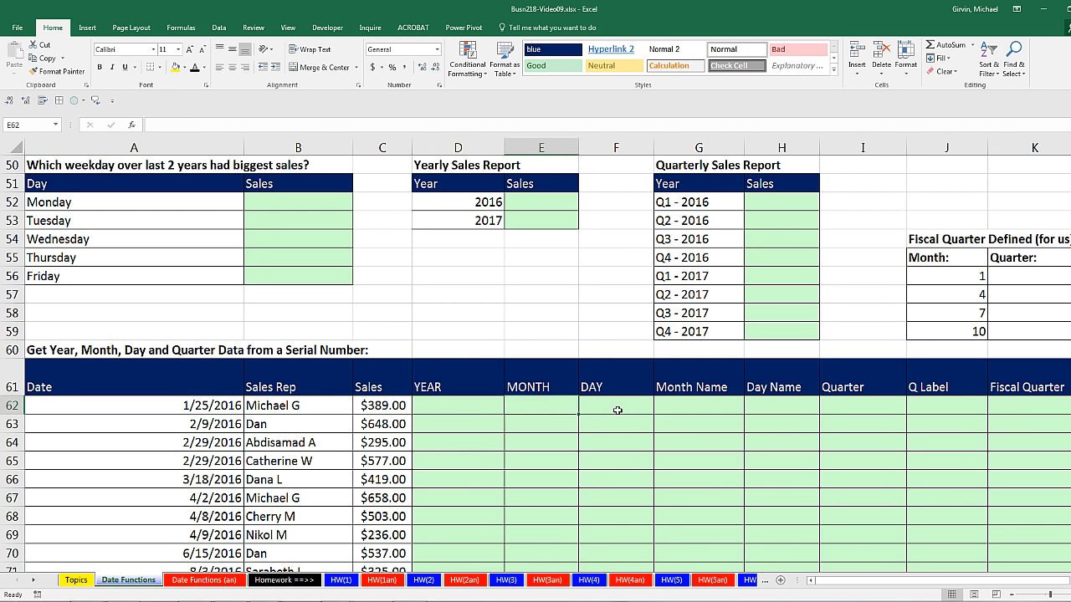
pyautogui.click(613, 410)
pyautogui.click(667, 405)
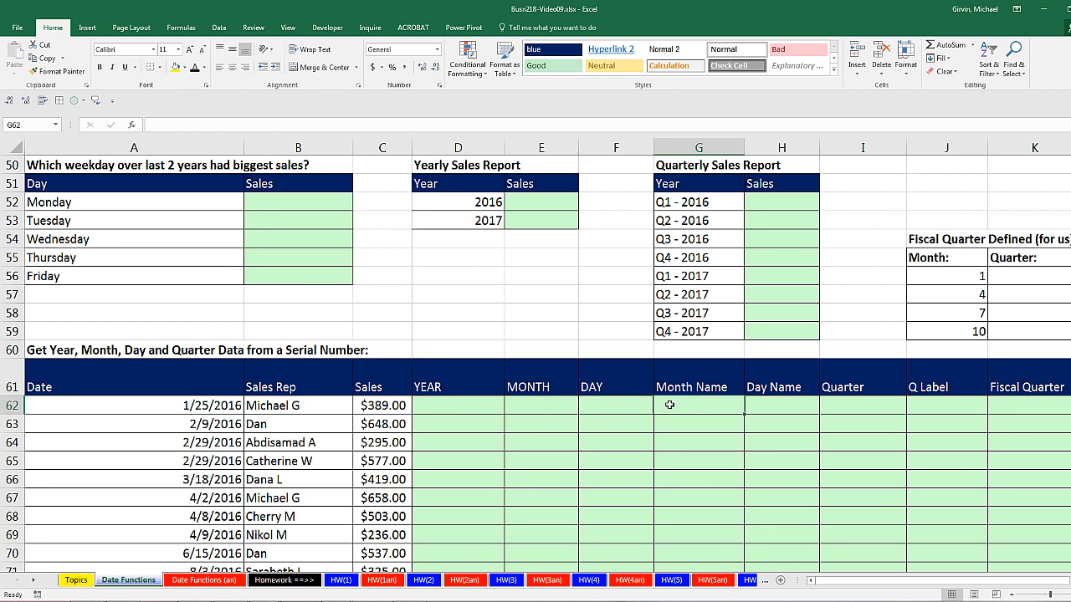
pyautogui.click(778, 405)
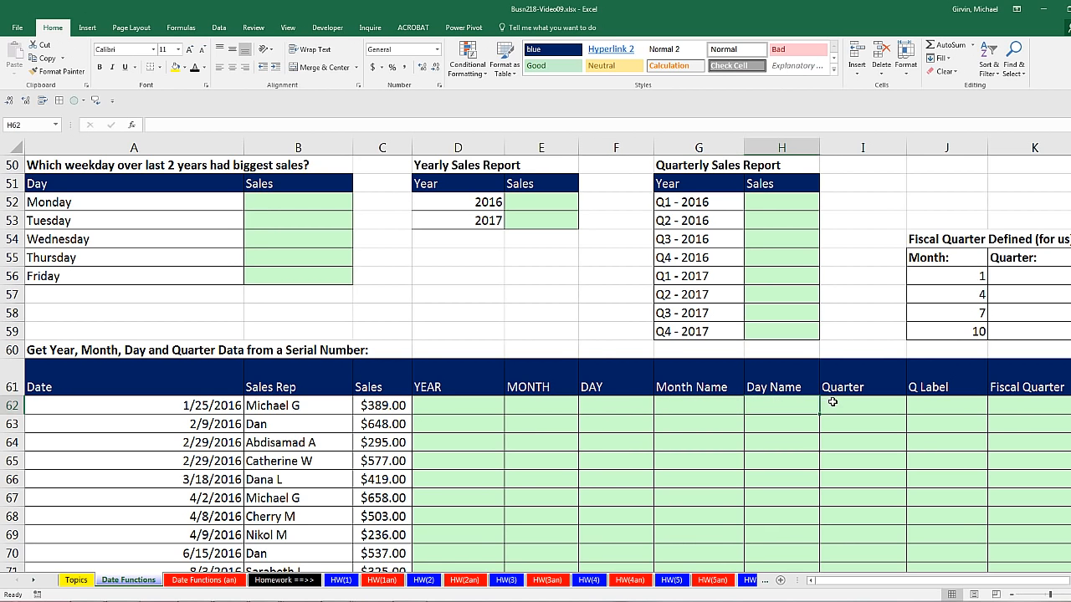
pyautogui.click(830, 405)
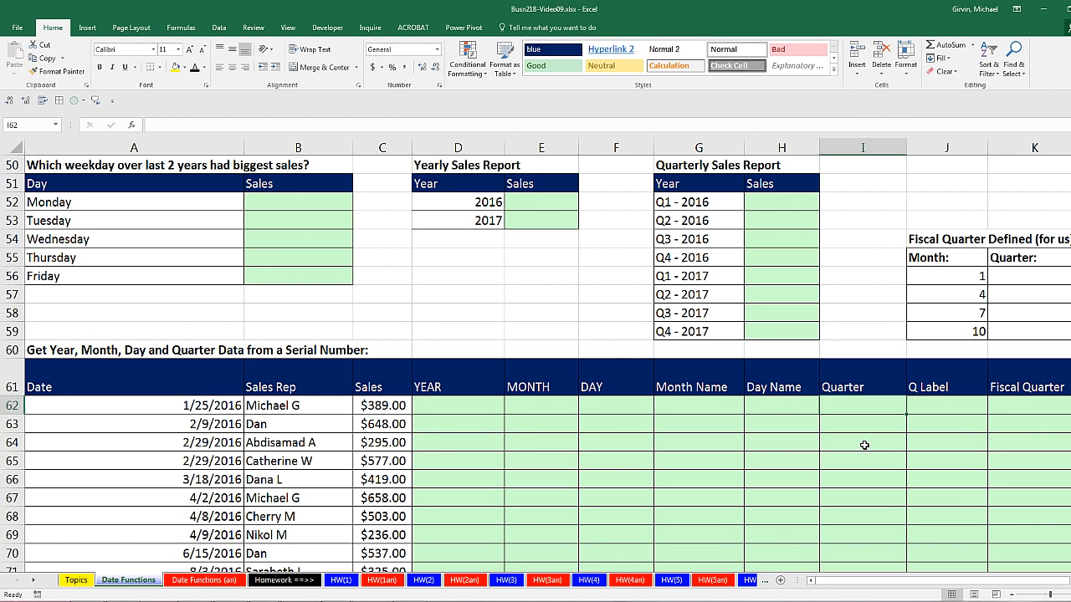
# Compare the weekday, yearly and quarterly sales reports with the YEAR and Q Label columns of the sales table.
pyautogui.moveTo(268, 203); pyautogui.dragTo(277, 272)
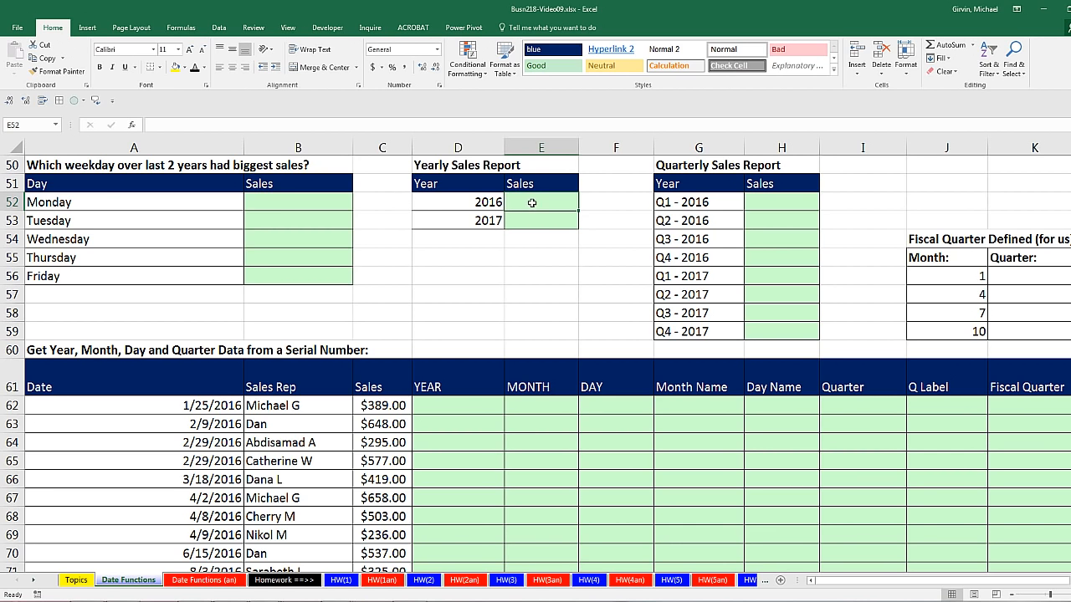
pyautogui.moveTo(474, 409); pyautogui.dragTo(476, 461)
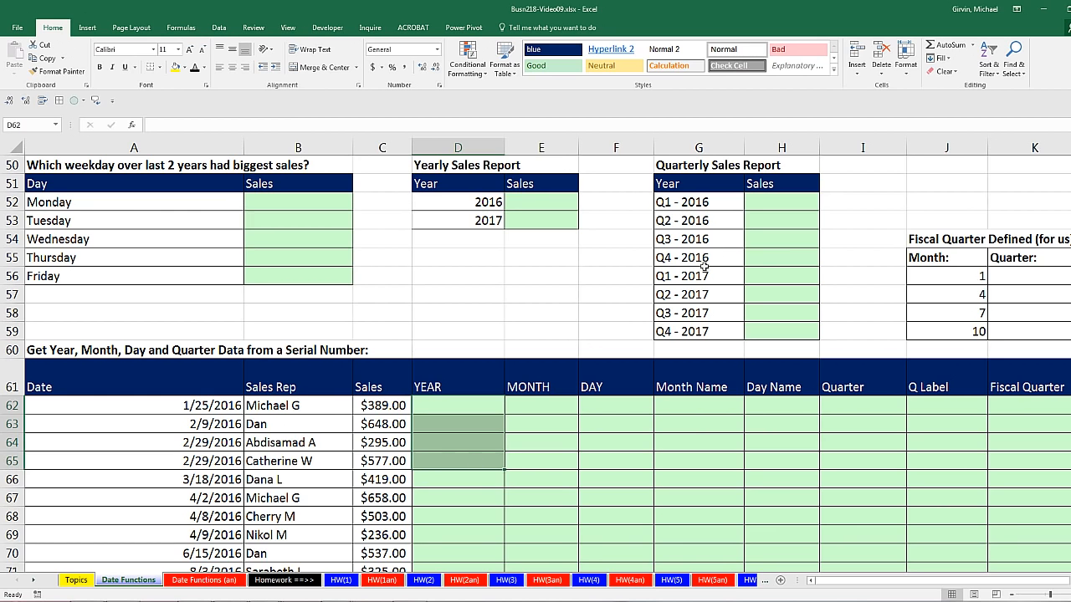
pyautogui.click(762, 203)
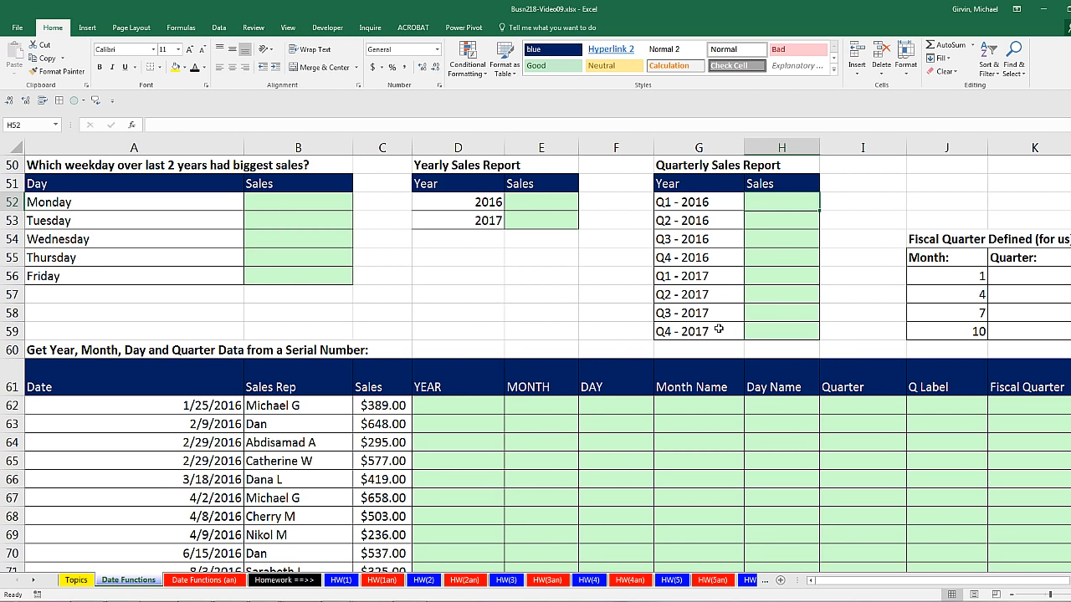
pyautogui.click(936, 405)
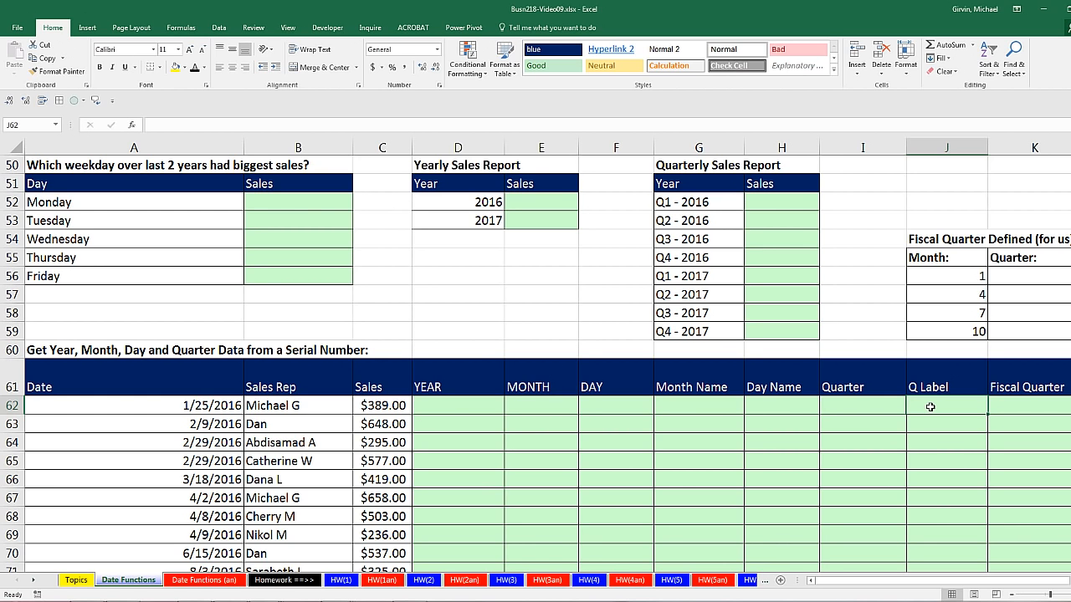
pyautogui.moveTo(931, 413); pyautogui.dragTo(936, 529)
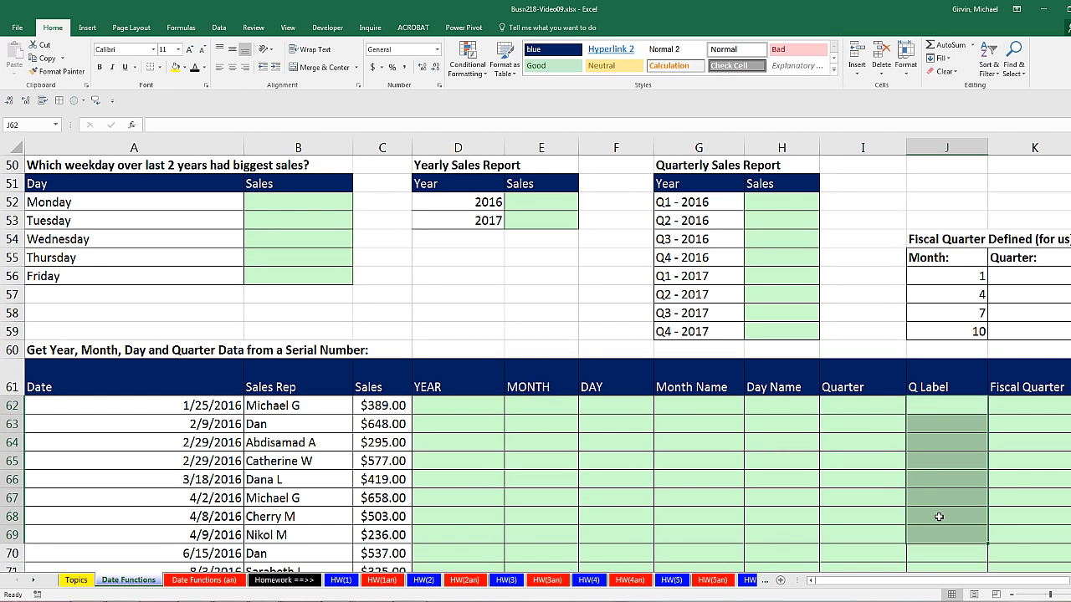
pyautogui.click(773, 201)
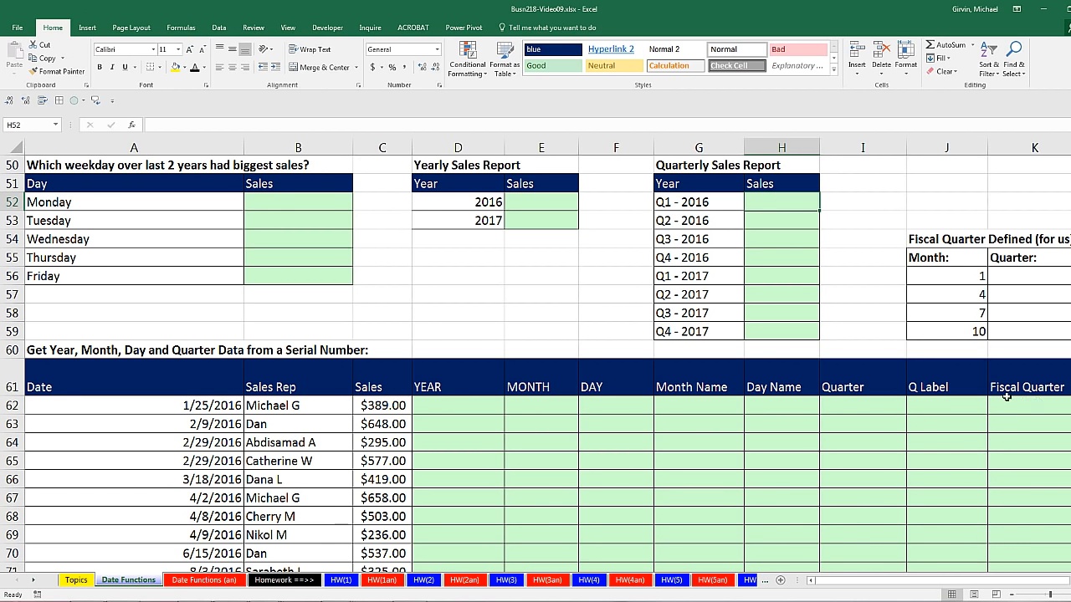
# Enter =YEAR(A62) in the first YEAR cell D62 and copy it down the whole column of the sales table.
pyautogui.click(455, 402)
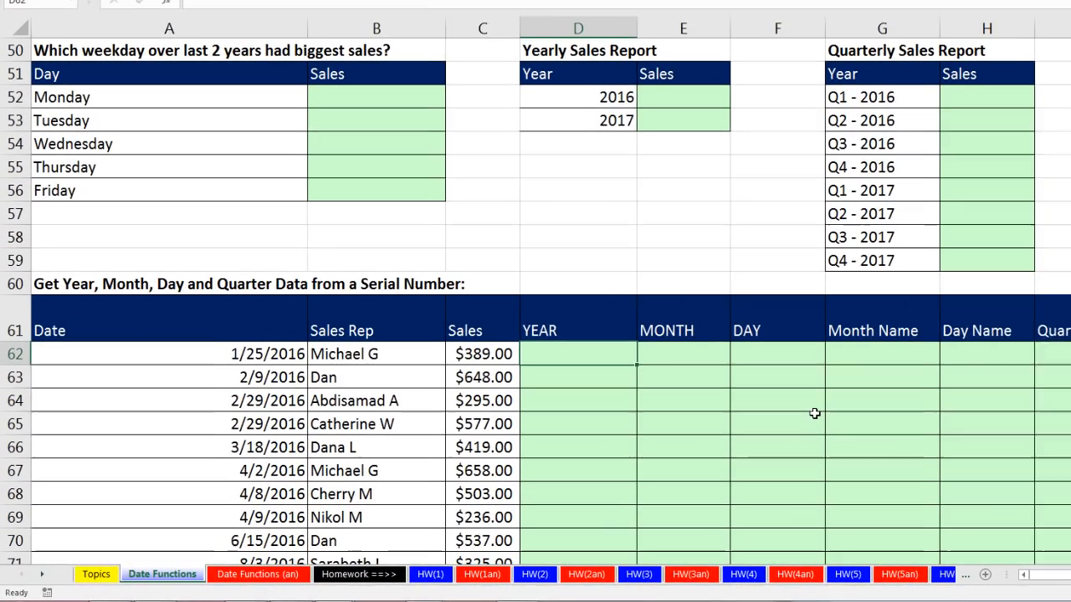
pyautogui.write('=')
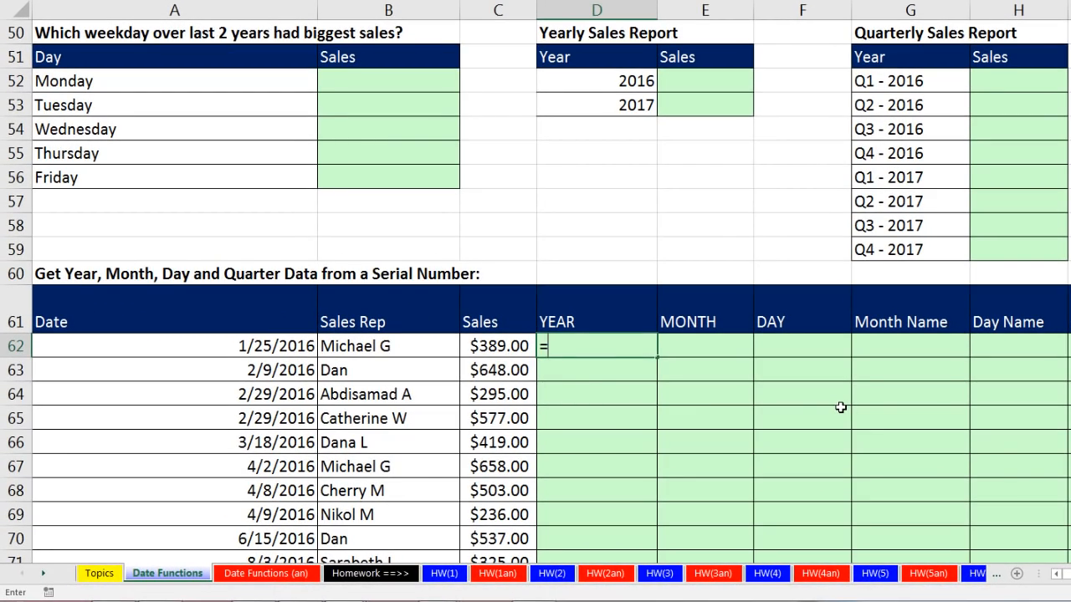
pyautogui.write('year')
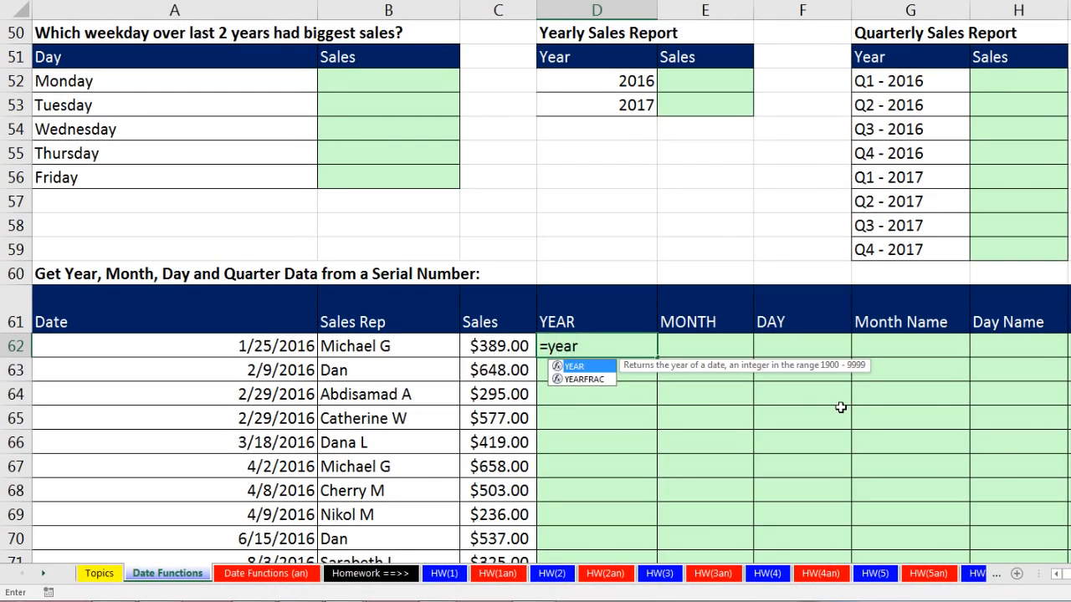
pyautogui.press('Tab')
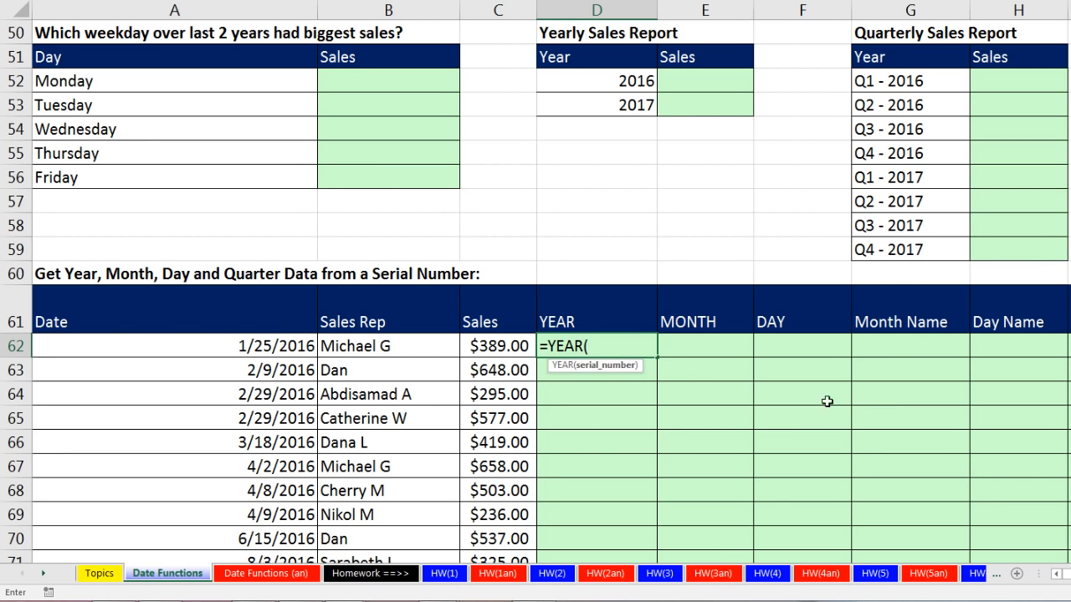
pyautogui.click(299, 343)
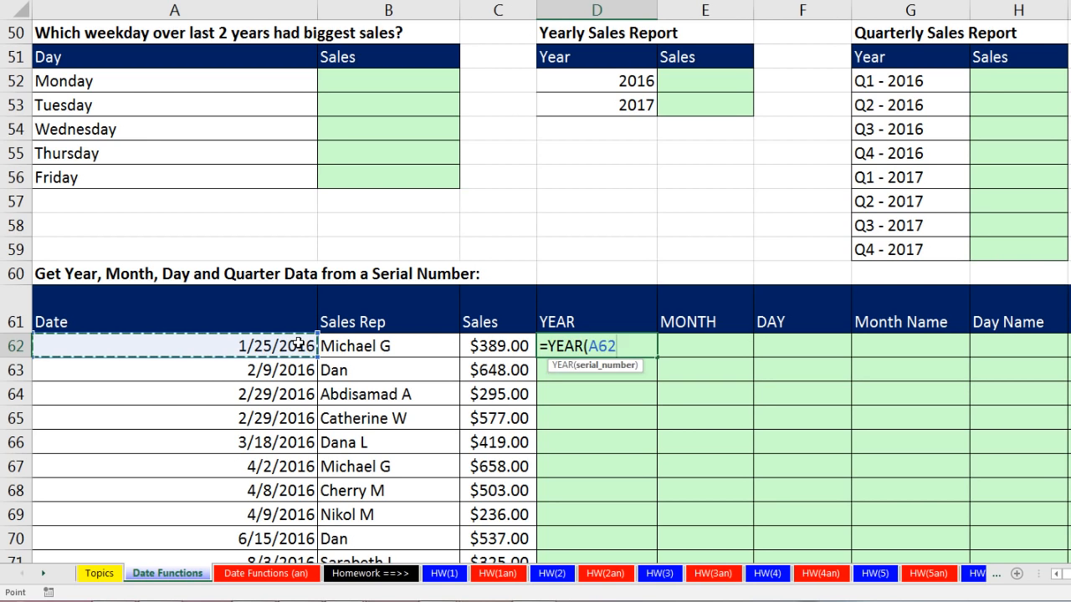
pyautogui.hotkey('ctrl', 'Return')
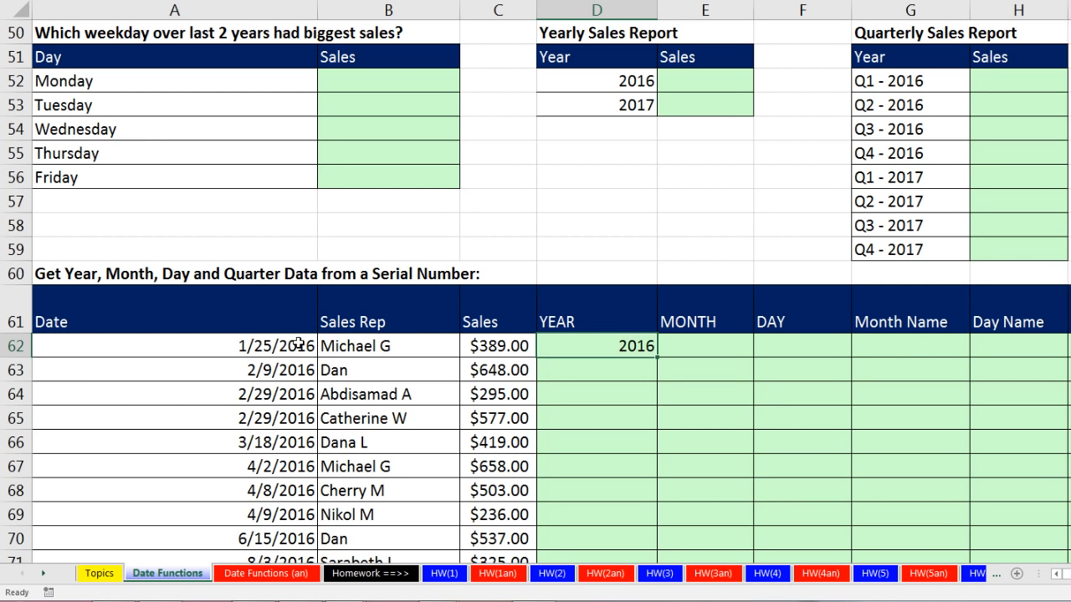
pyautogui.doubleClick(658, 358)
pyautogui.scroll(-8, 665, 368)
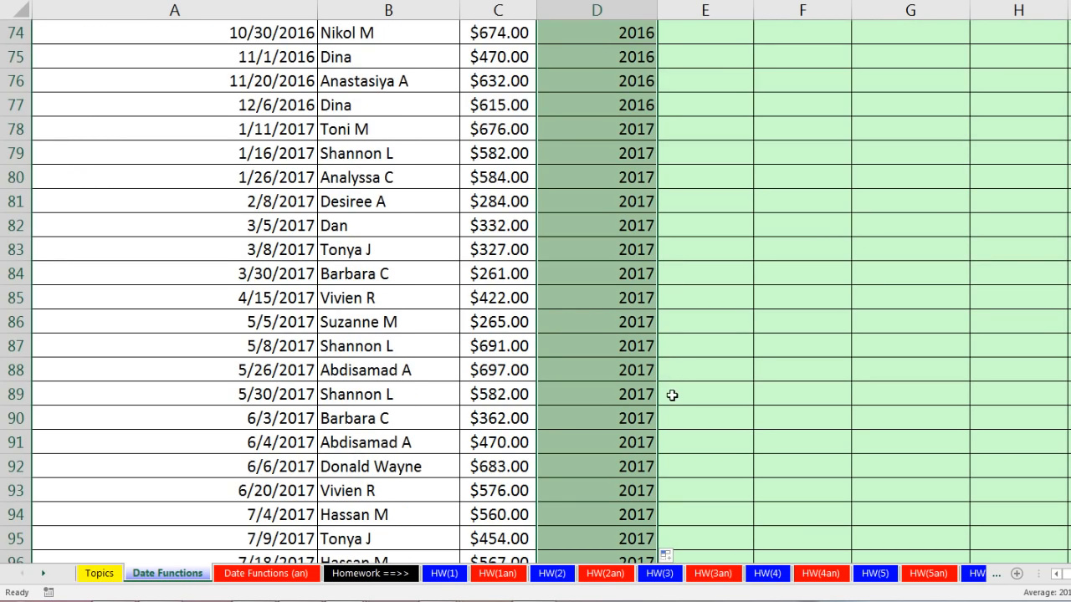
pyautogui.scroll(9, 673, 401)
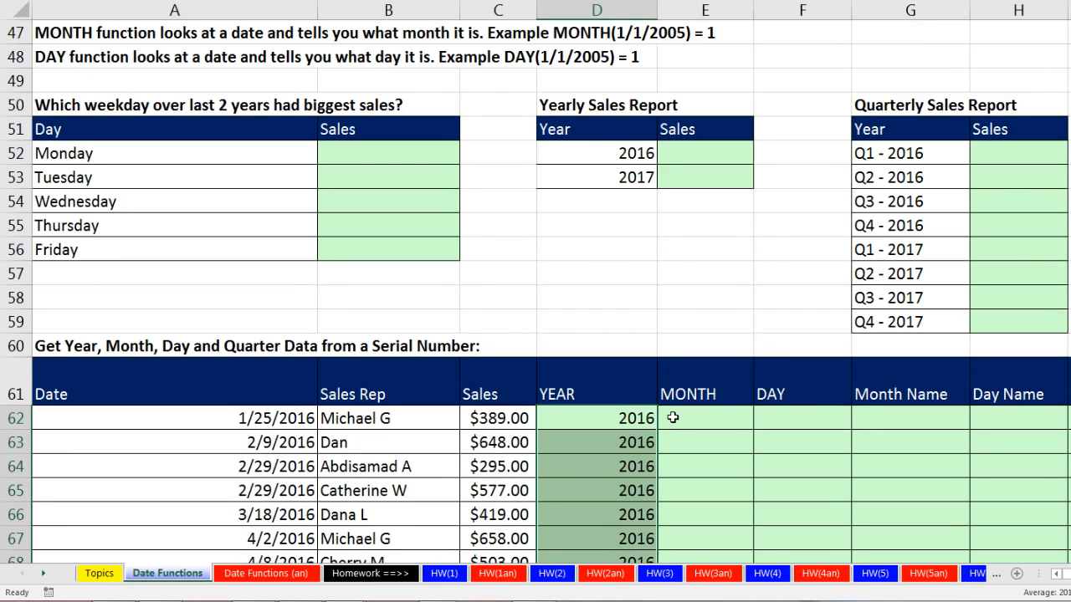
# Begin a SUMIFS formula in the Yearly Sales Report's 2016 cell E52 with the absolute sum range $C$62:$C$107.
pyautogui.click(674, 157)
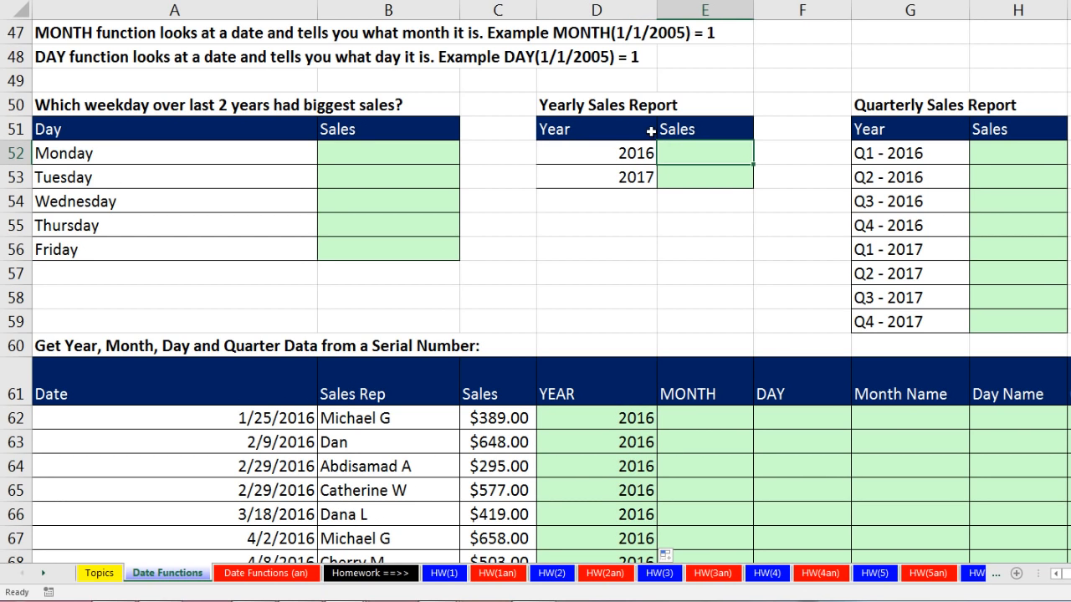
pyautogui.write('=sumifs')
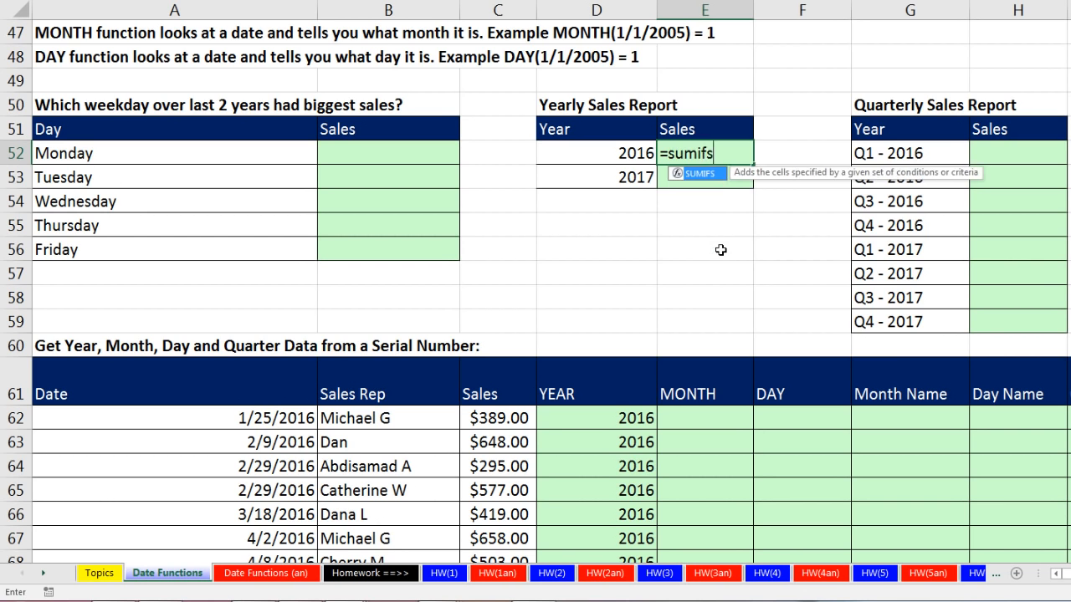
pyautogui.press('Tab')
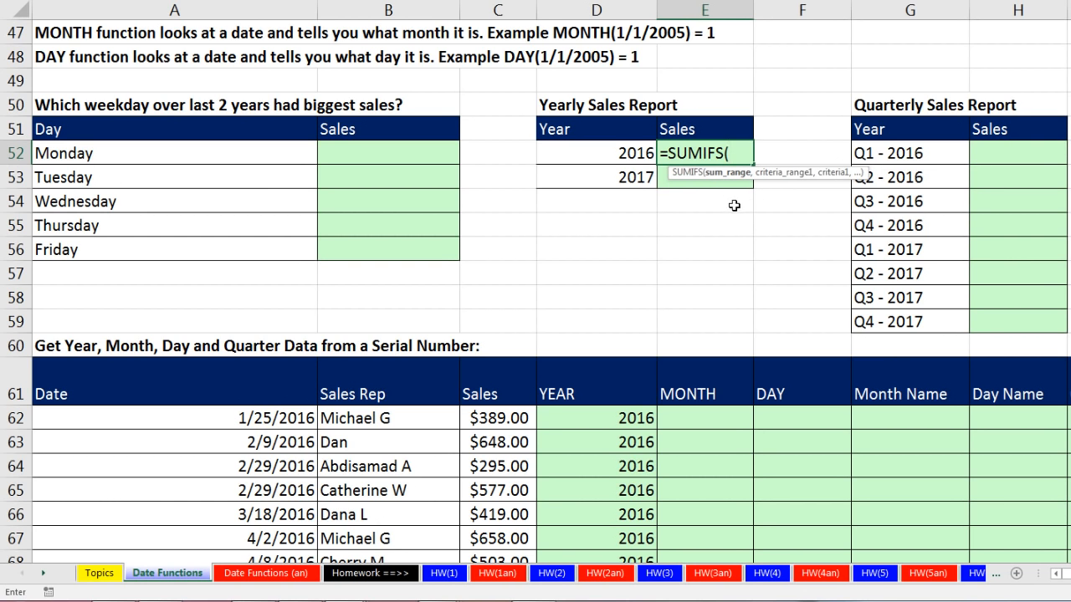
pyautogui.click(495, 420)
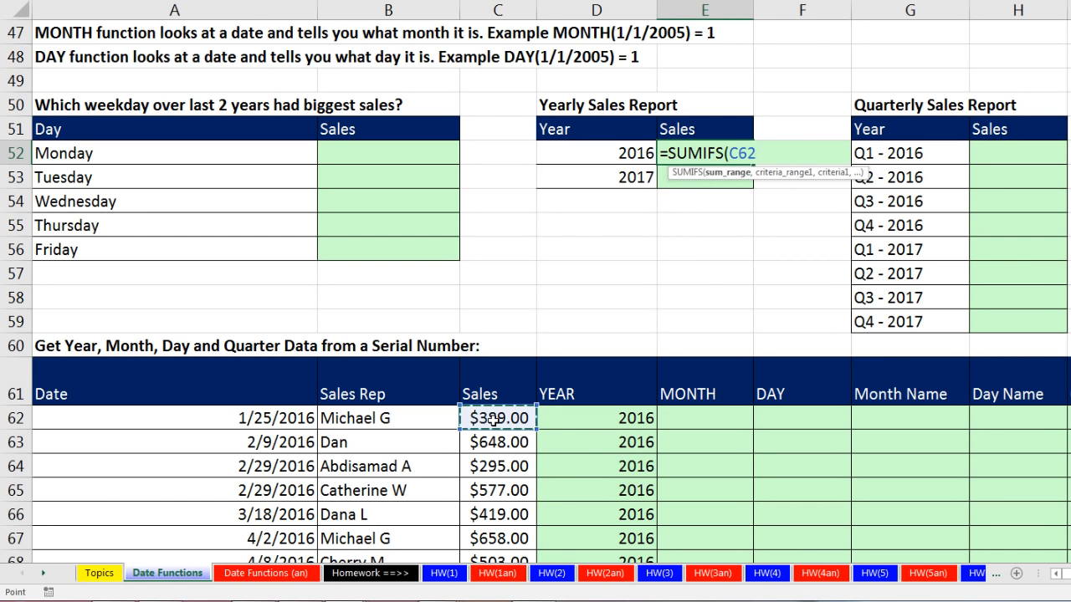
pyautogui.hotkey('ctrl', 'shift', 'Down')
pyautogui.press('F4')
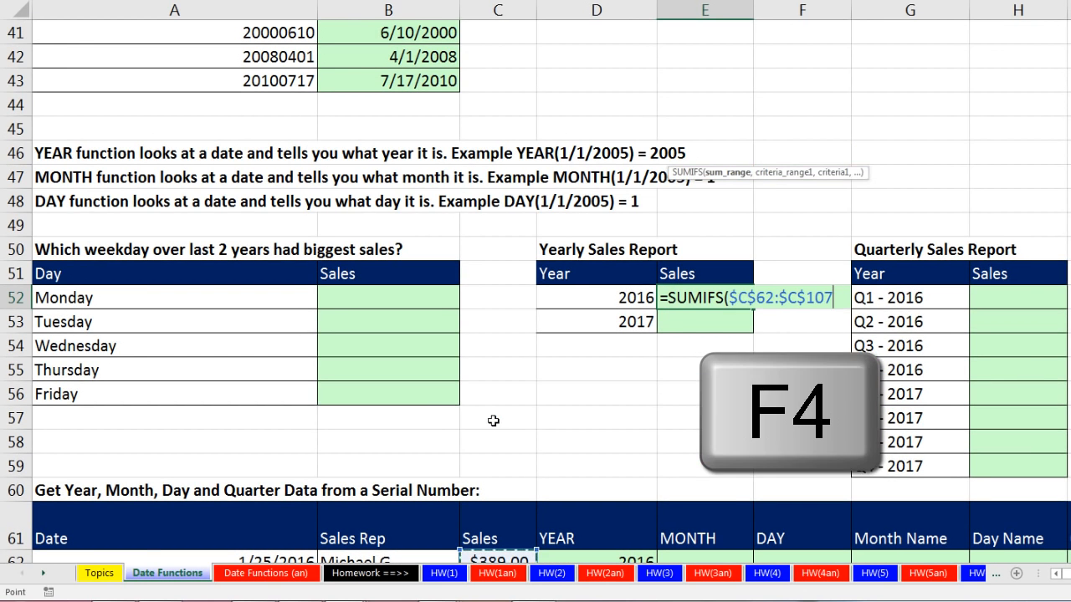
pyautogui.write(',')
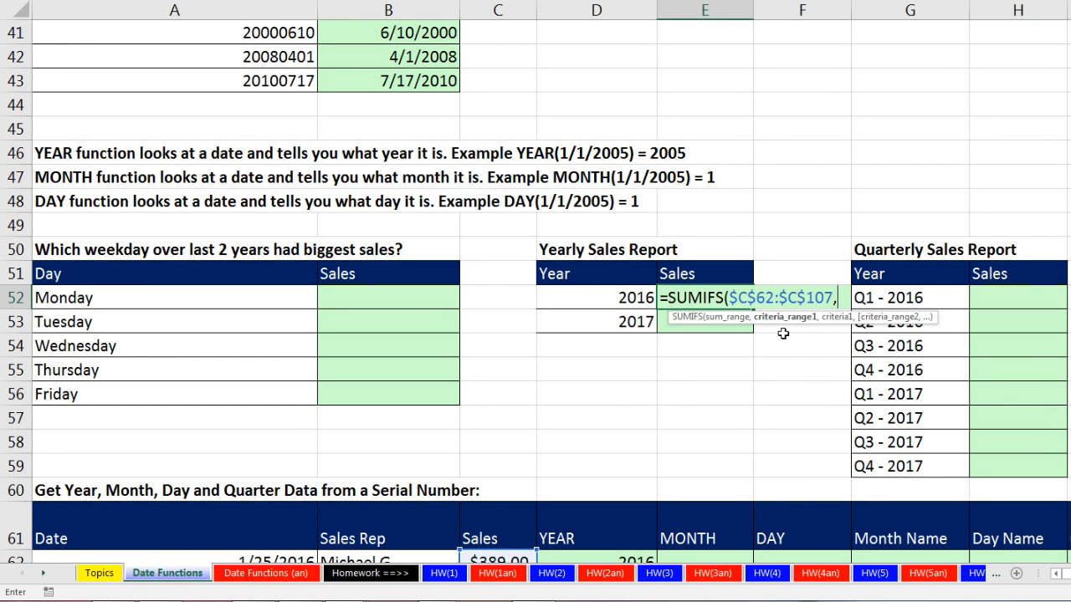
# Complete the SUMIFS formula in E52 with criteria range $D$62:$D$107 and criterion D52, and copy it down to the 2017 row.
pyautogui.scroll(-2, 777, 333)
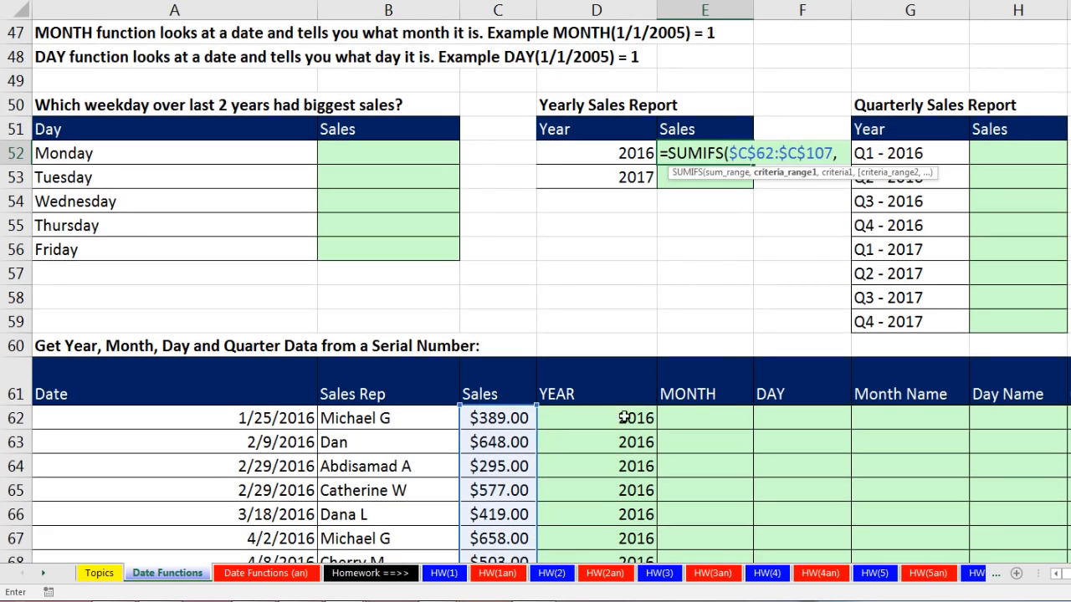
pyautogui.click(613, 420)
pyautogui.hotkey('ctrl', 'shift', 'Down')
pyautogui.press('F4')
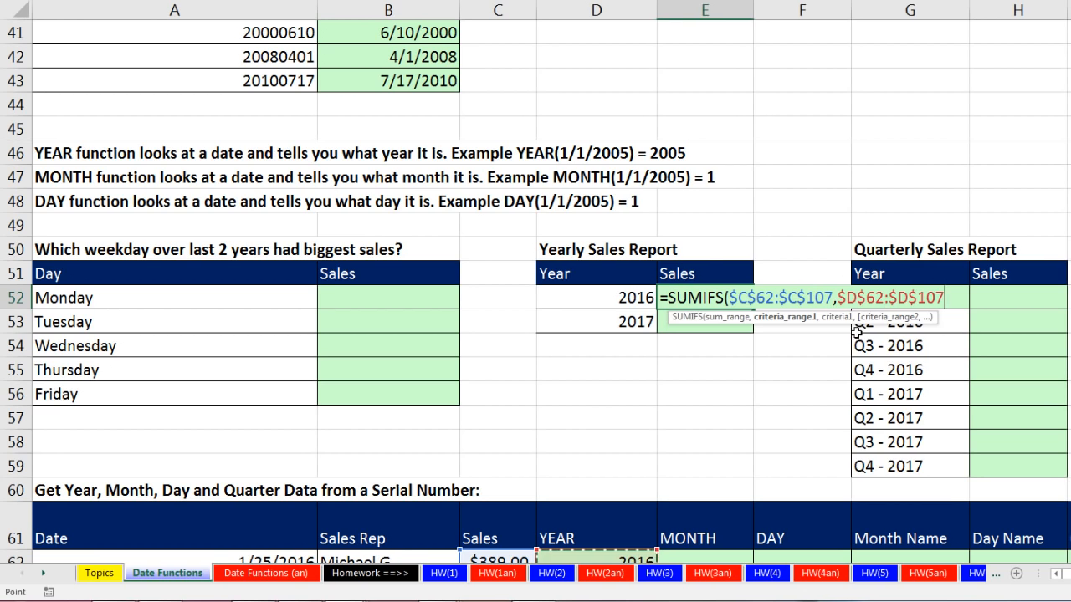
pyautogui.write(',')
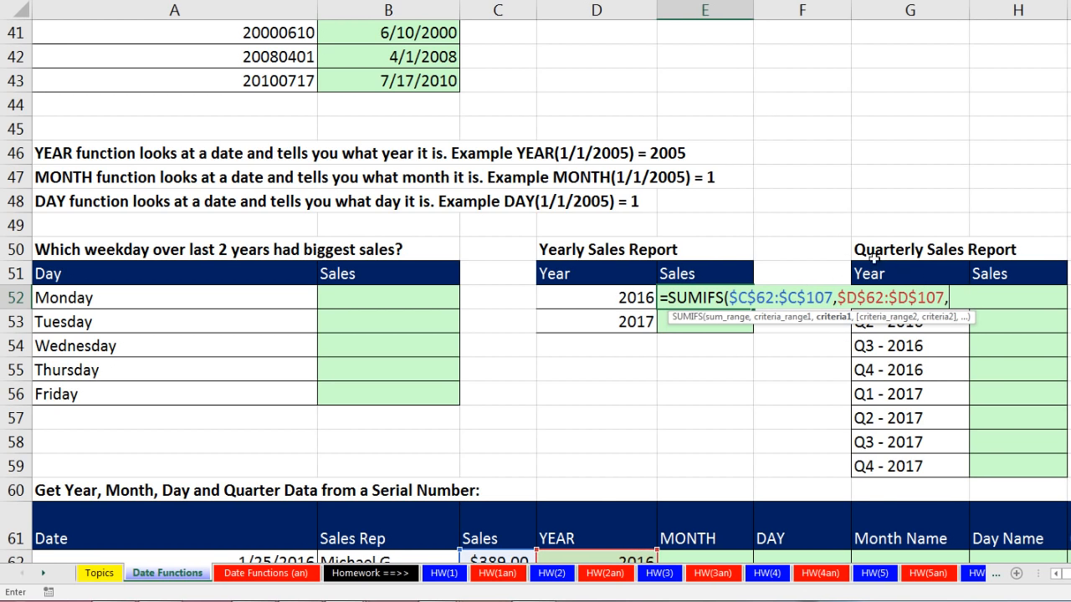
pyautogui.click(638, 298)
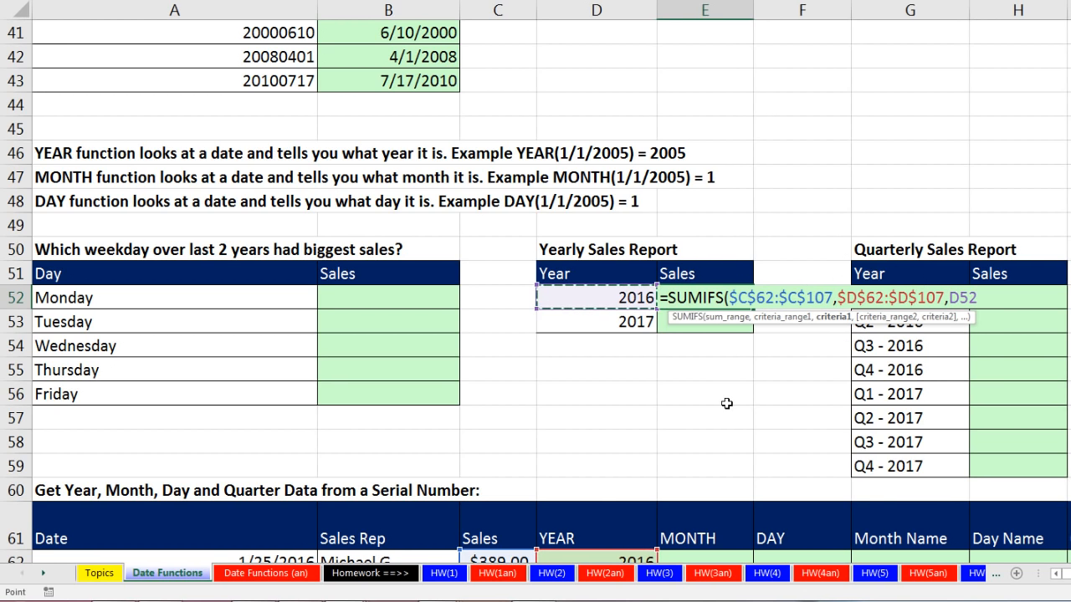
pyautogui.write(')')
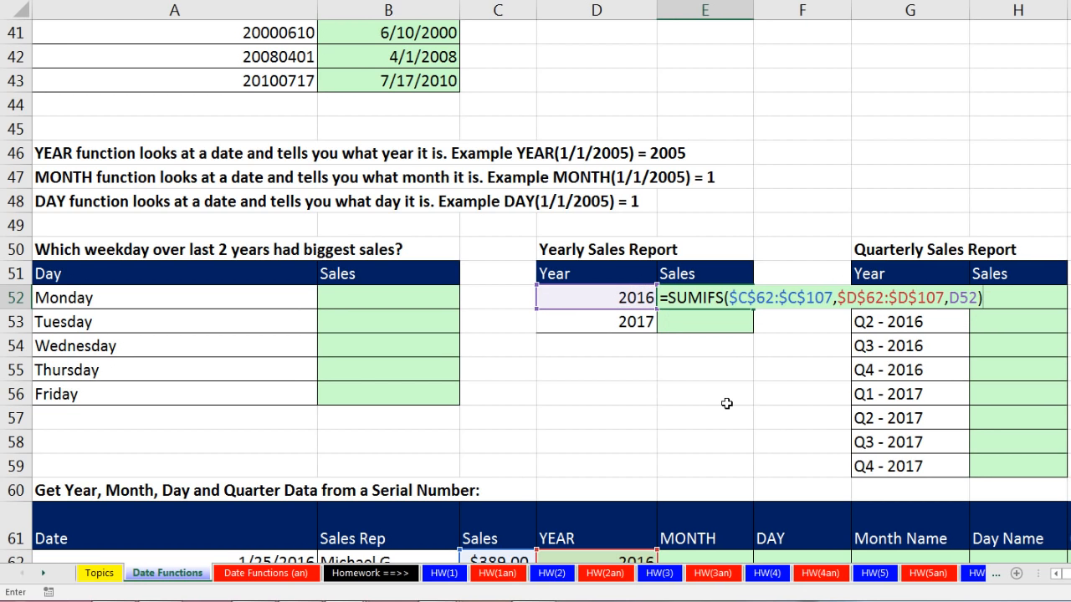
pyautogui.hotkey('ctrl', 'Return')
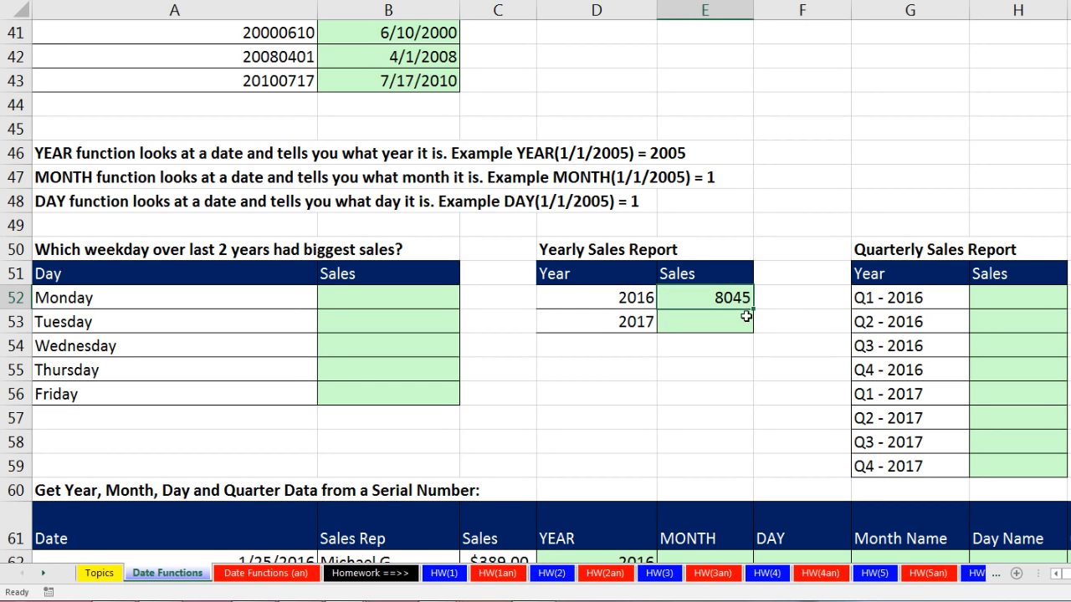
pyautogui.moveTo(753, 309); pyautogui.dragTo(751, 335)
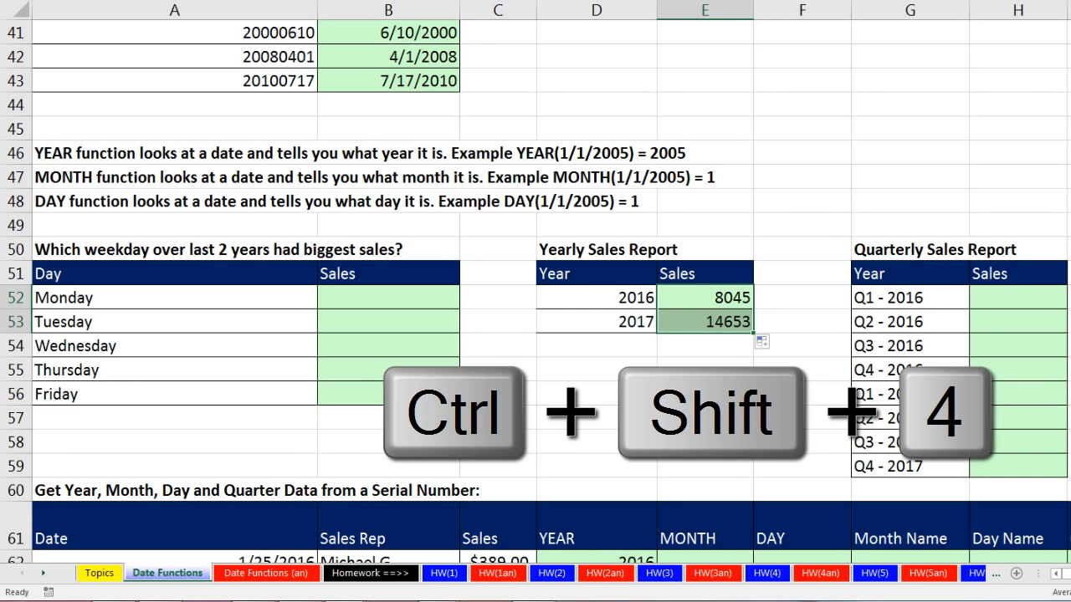
# Format the Yearly Sales Report results in E52:E53 as currency with two decimals.
pyautogui.hotkey('ctrl', 'shift', '4')
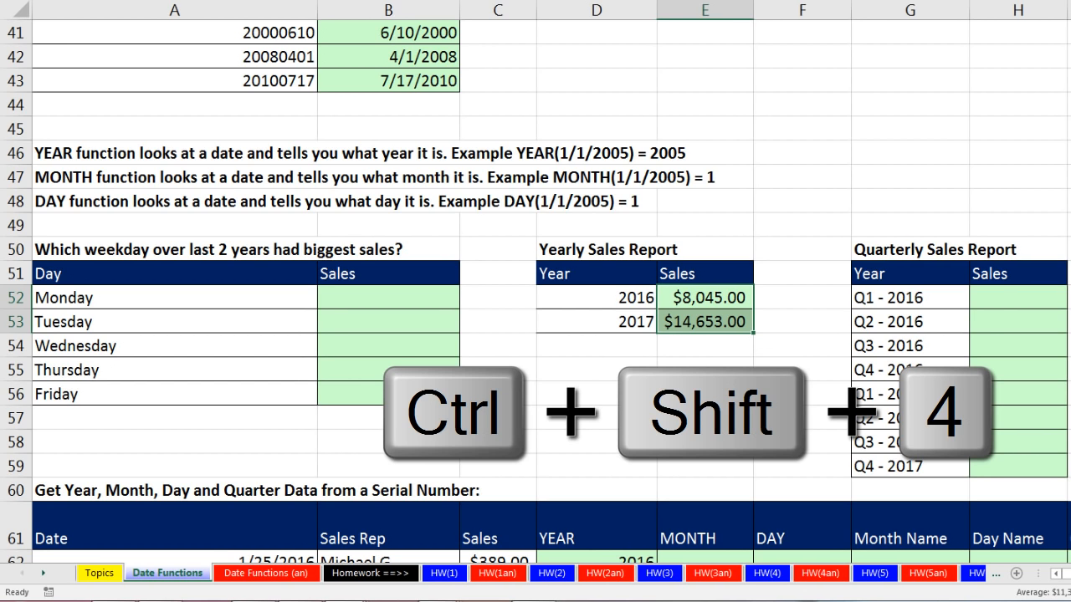
# Enter =MONTH(A62) in the first MONTH cell E62 and copy it down the whole column of the sales table.
pyautogui.scroll(-3, 745, 382)
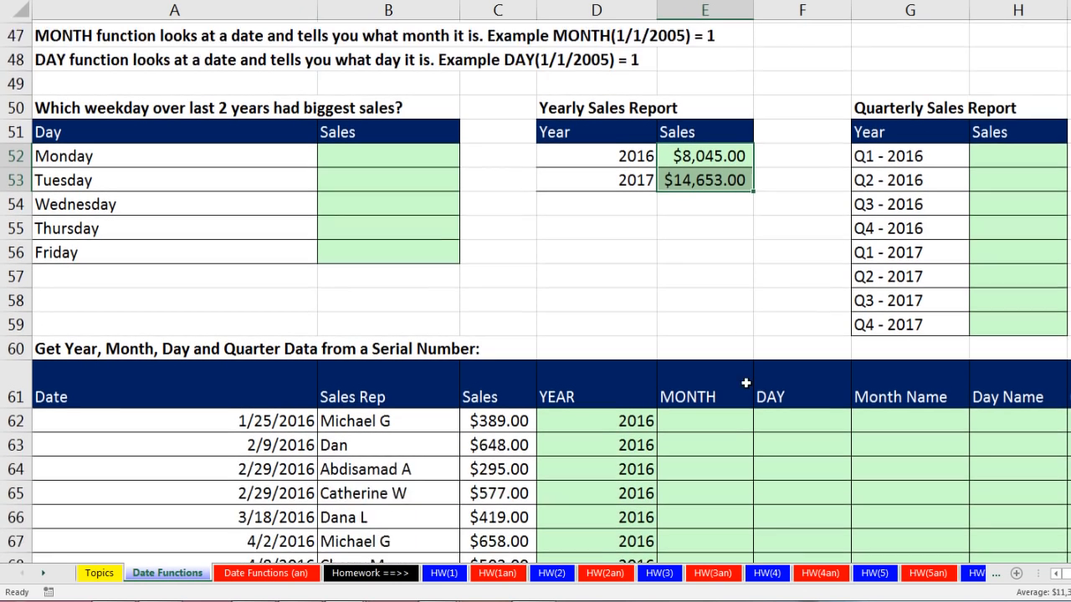
pyautogui.click(705, 347)
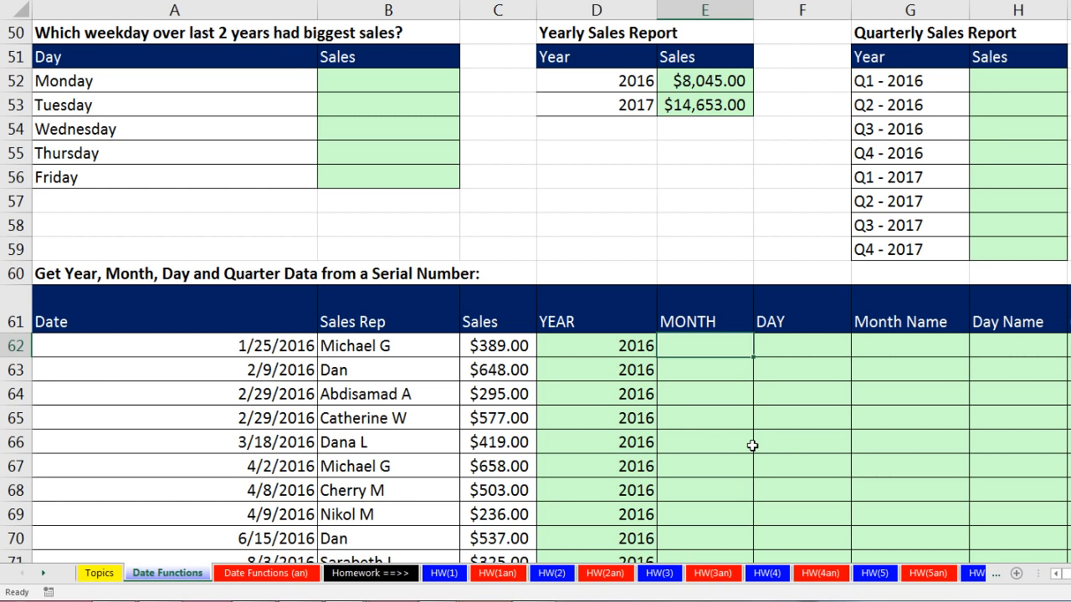
pyautogui.write('=mon')
pyautogui.press('Tab')
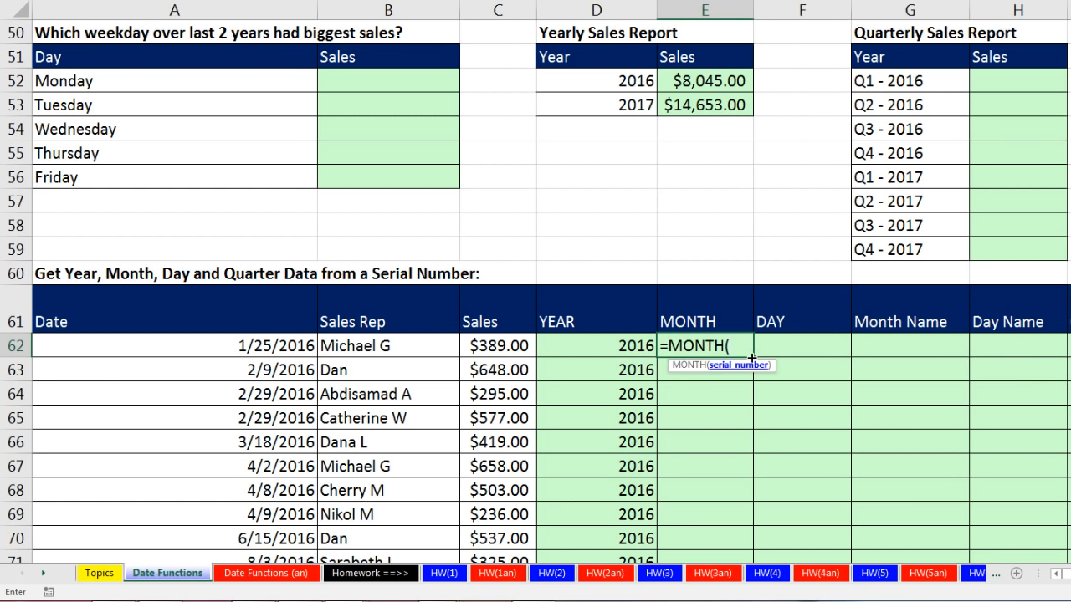
pyautogui.click(269, 351)
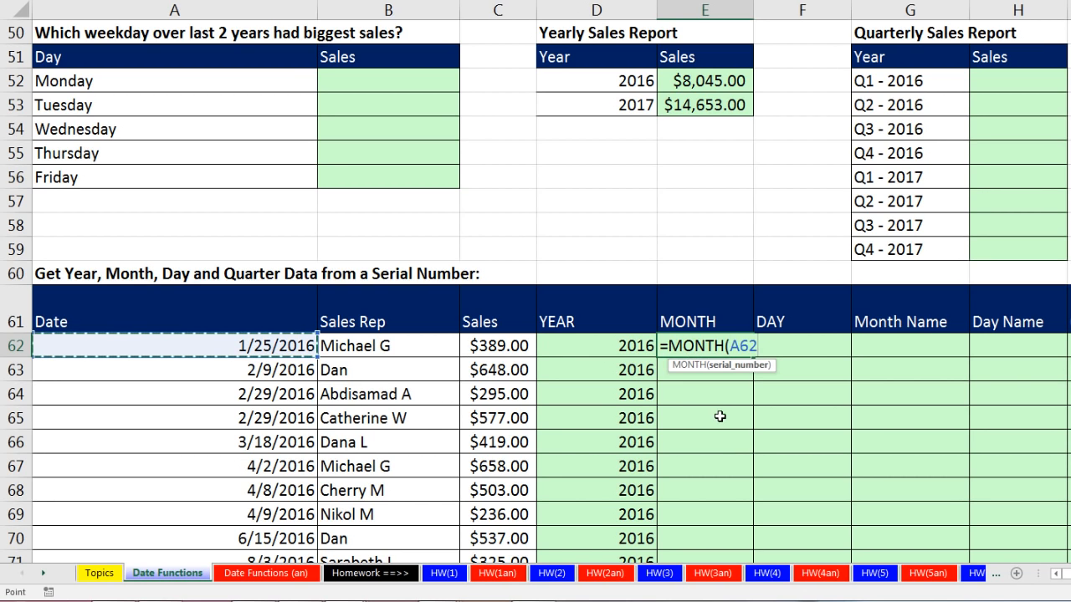
pyautogui.hotkey('ctrl', 'Return')
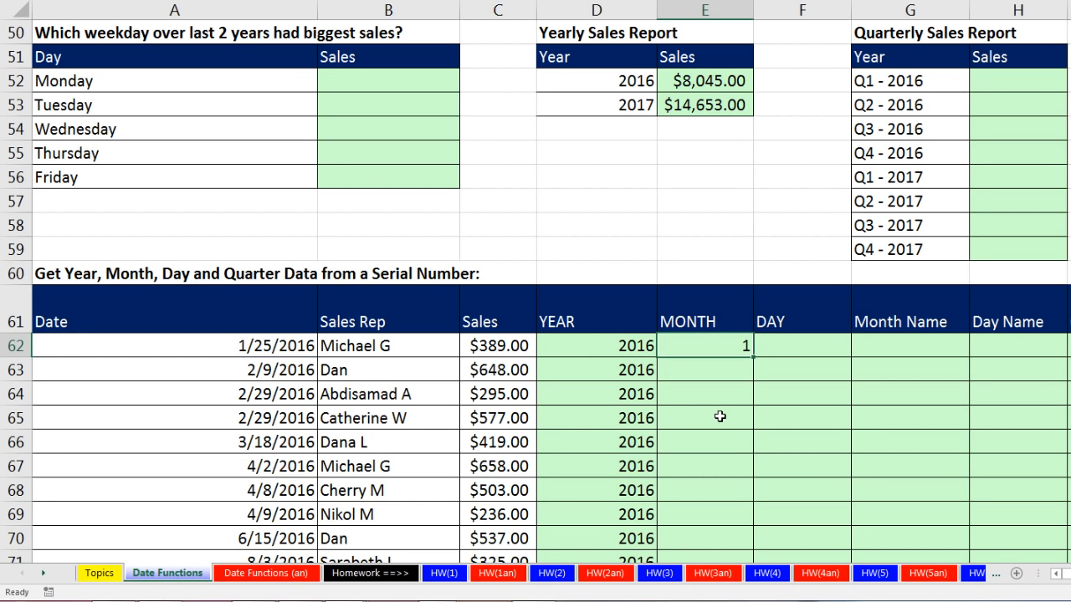
pyautogui.doubleClick(752, 357)
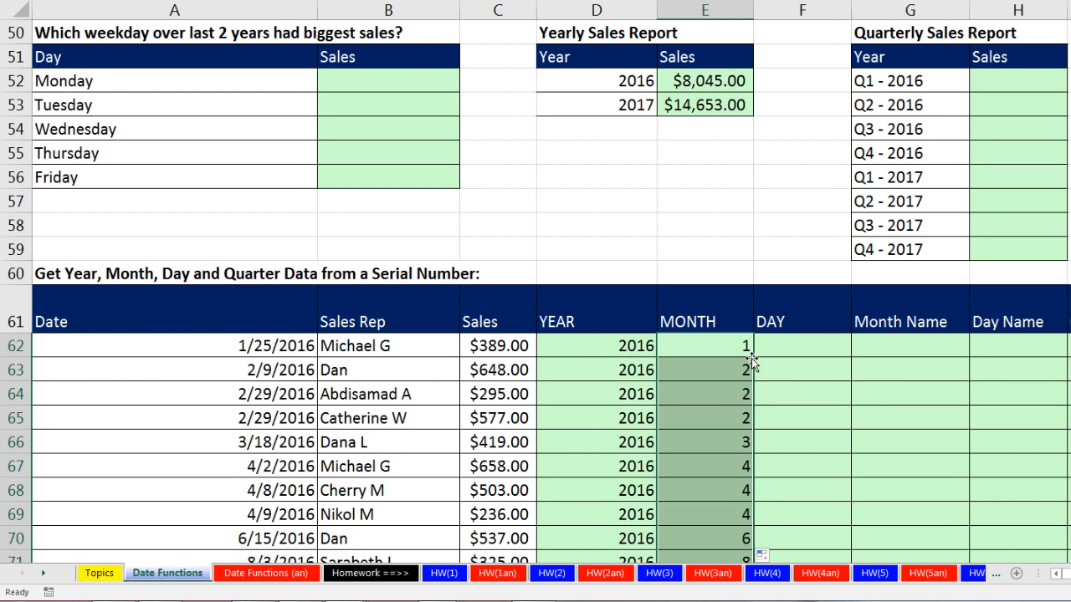
# Enter =DAY(A62) in the first DAY cell F62 and copy it down the whole column of the sales table.
pyautogui.click(774, 349)
pyautogui.write('=day')
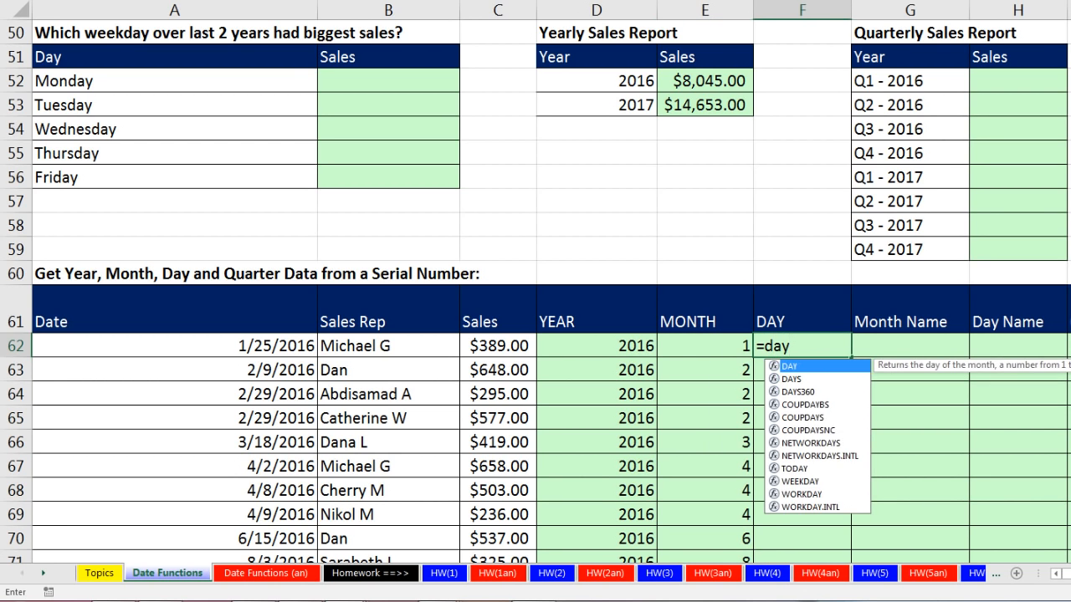
pyautogui.press('Tab')
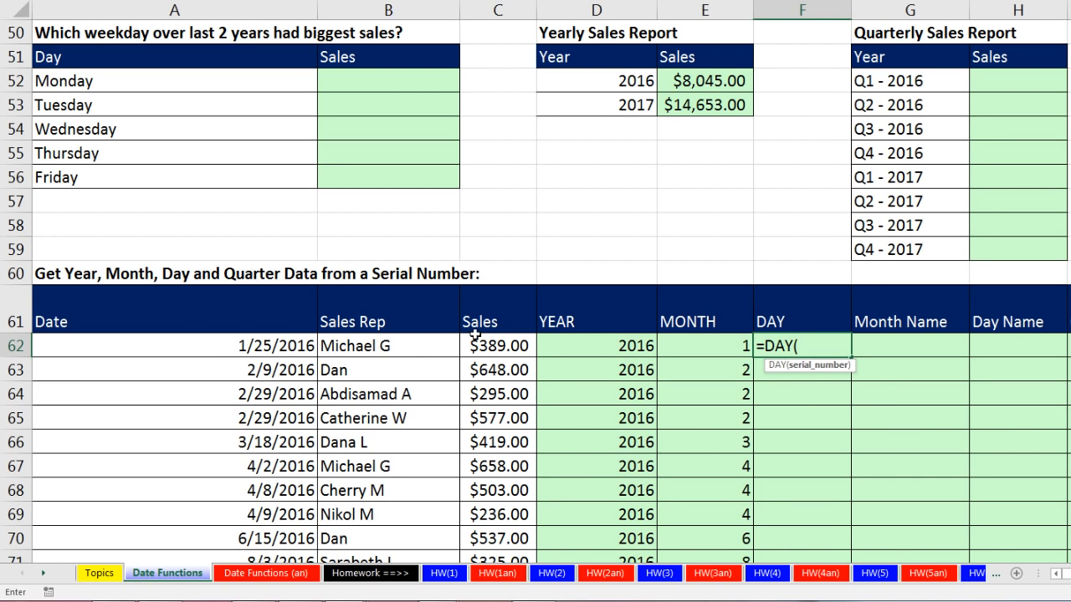
pyautogui.click(267, 355)
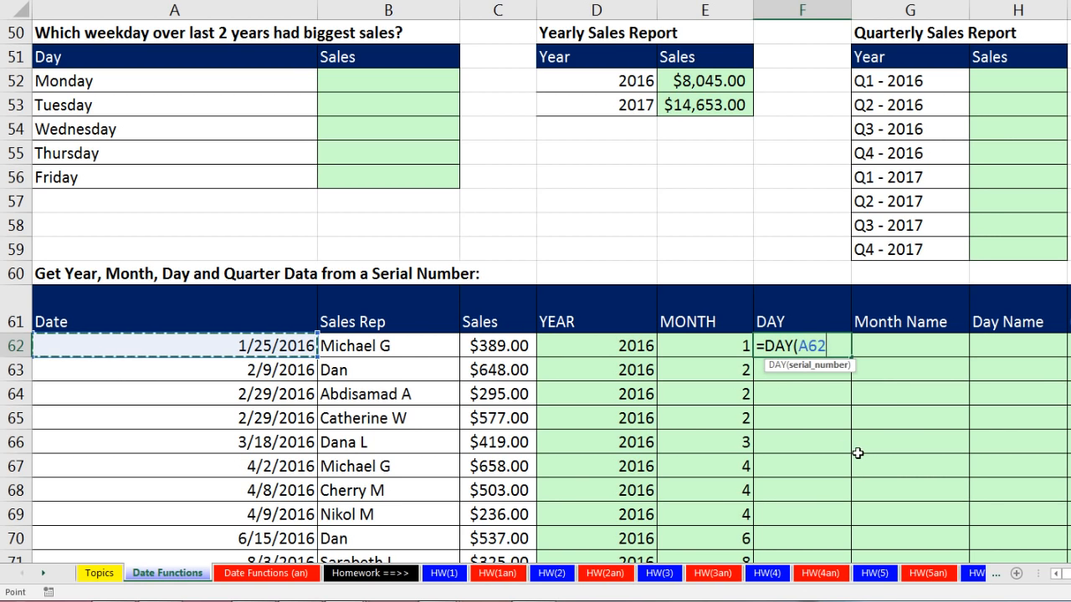
pyautogui.hotkey('ctrl', 'Return')
pyautogui.doubleClick(851, 357)
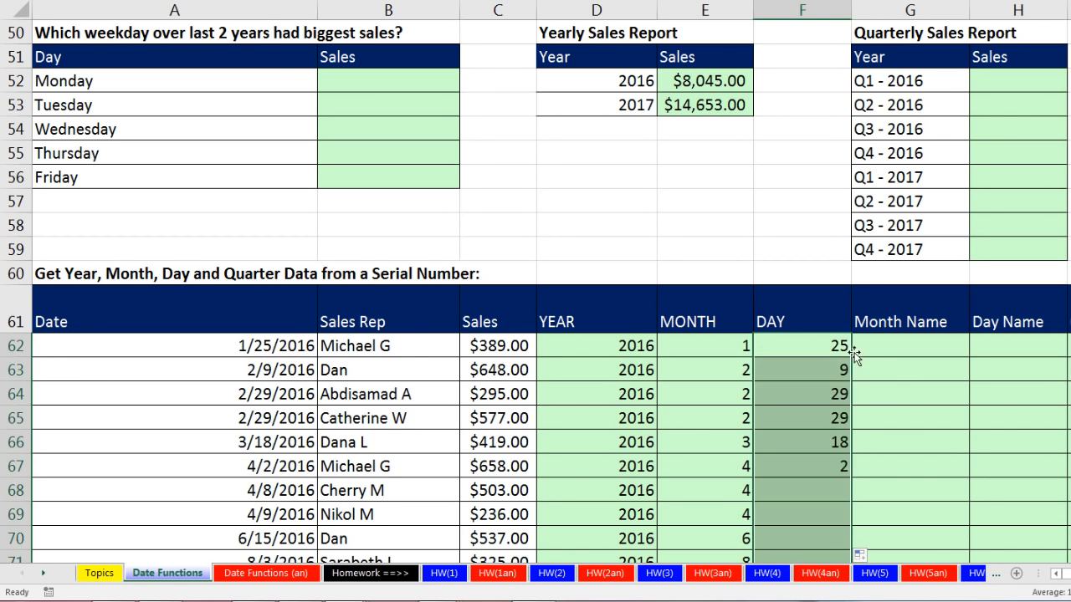
pyautogui.click(728, 353)
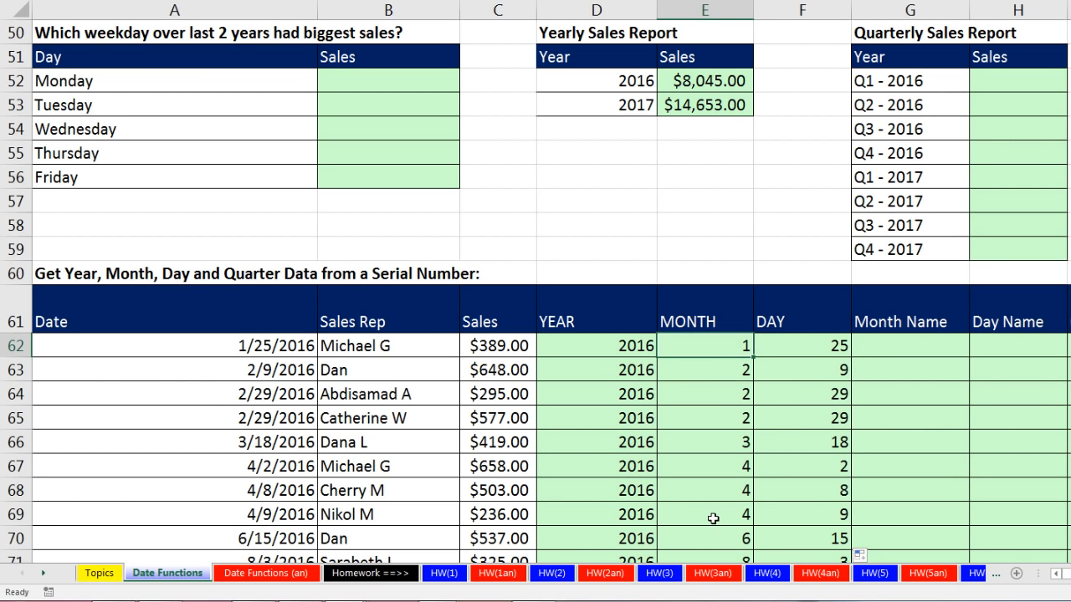
pyautogui.click(792, 348)
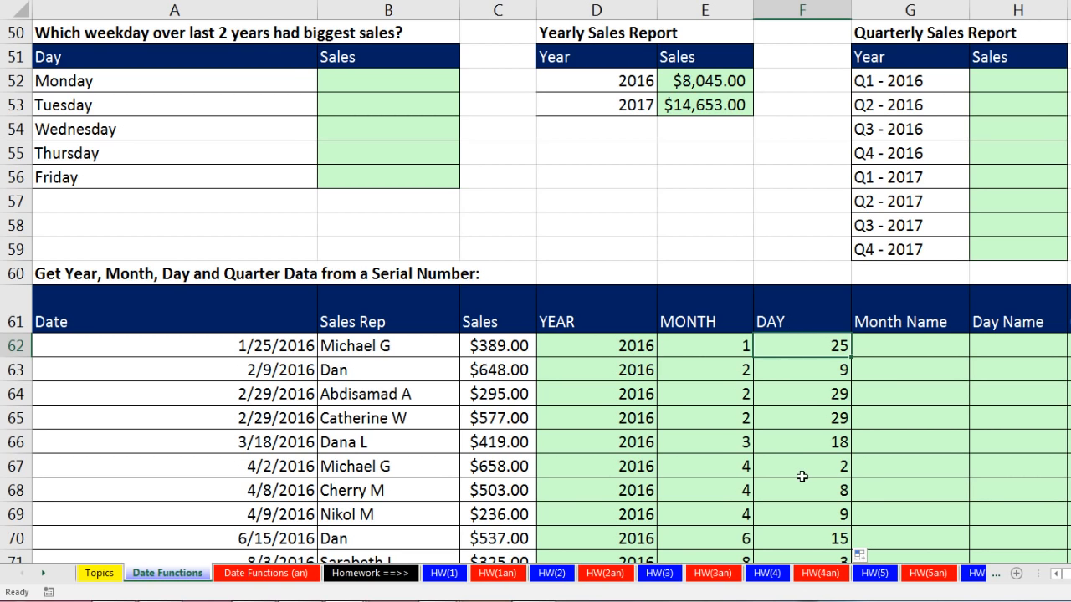
# Enter =TEXT(A62,"mmmm") in the first Month Name cell G62 to extract the full month name.
pyautogui.click(884, 346)
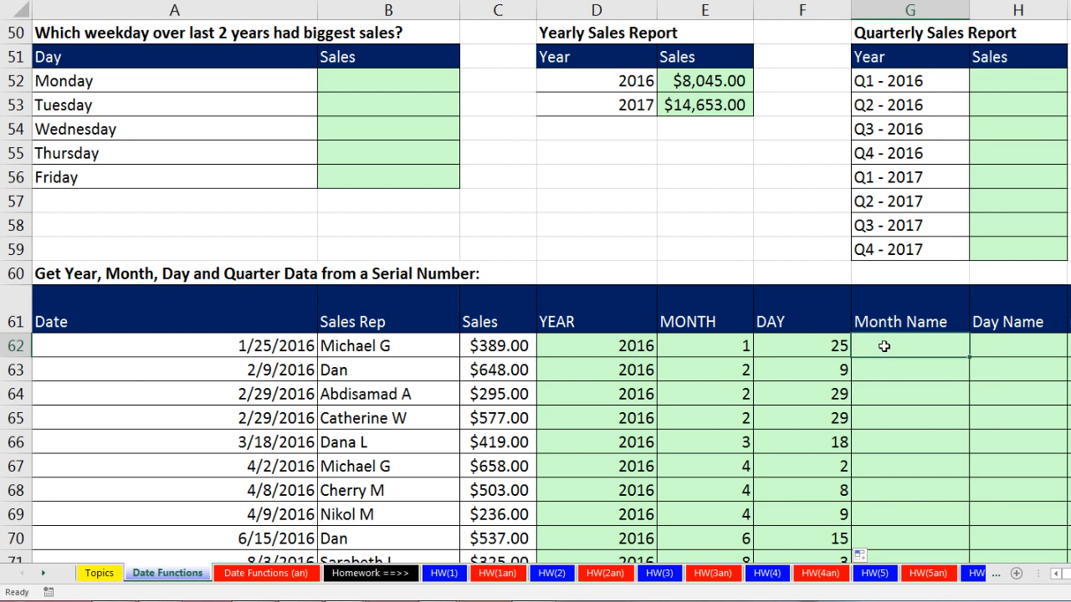
pyautogui.click(980, 345)
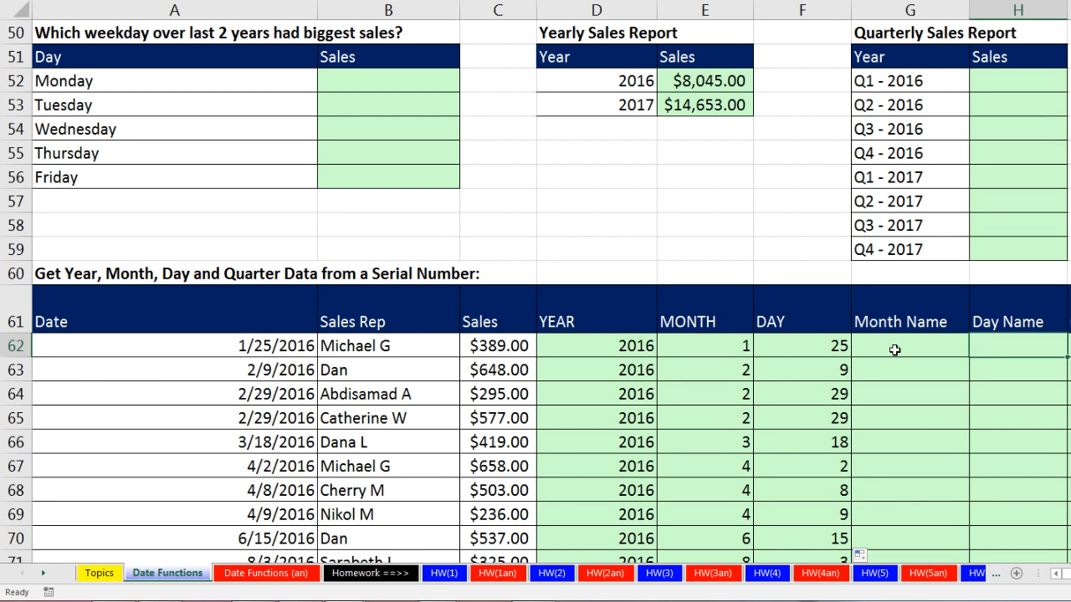
pyautogui.click(944, 353)
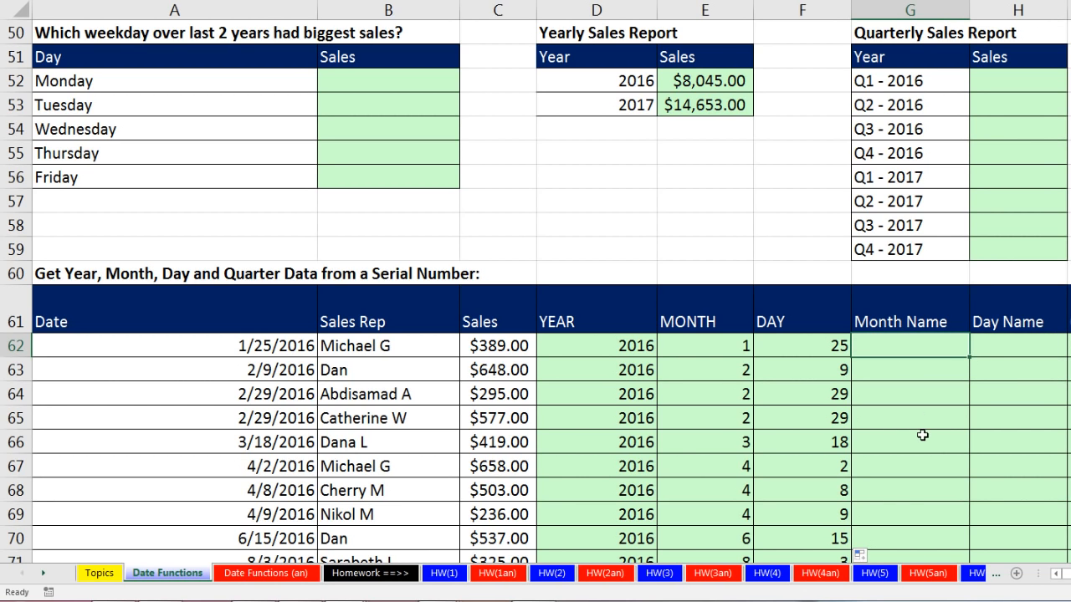
pyautogui.write('=text')
pyautogui.press('Tab')
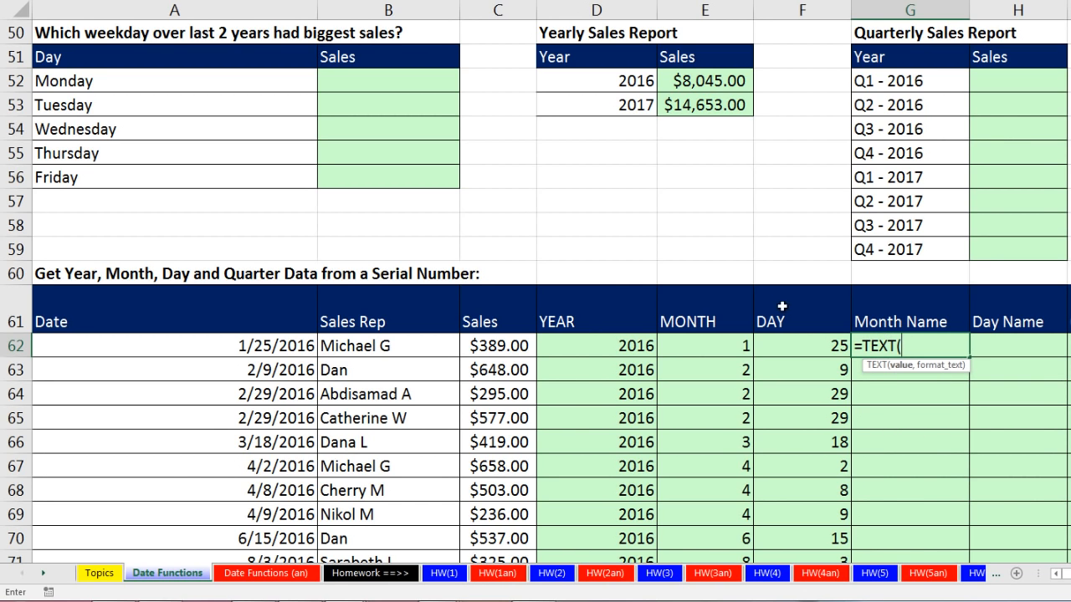
pyautogui.click(288, 348)
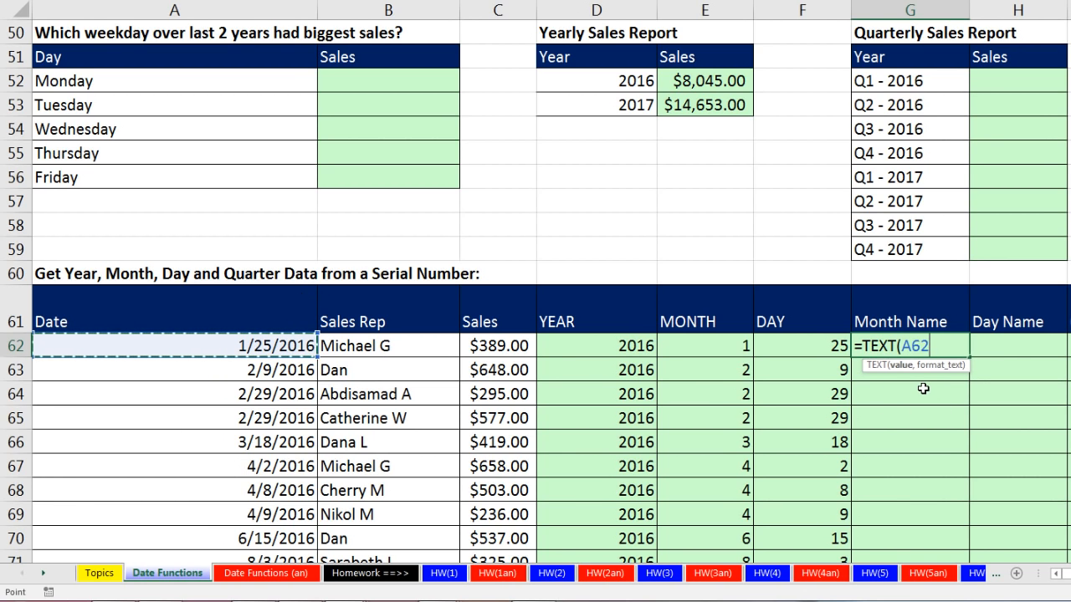
pyautogui.write(',')
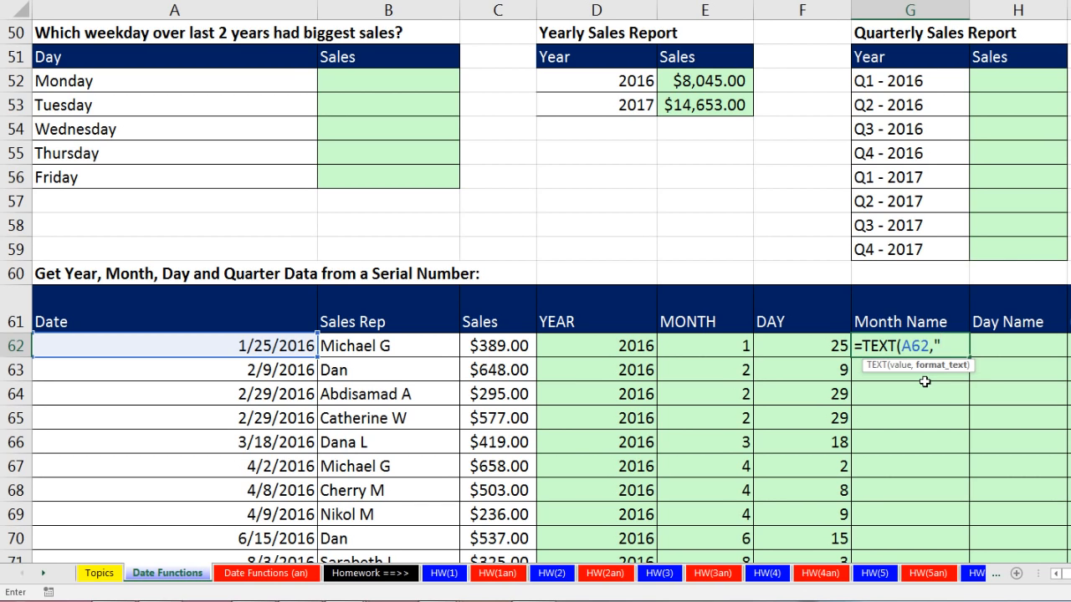
pyautogui.write('mmm')
pyautogui.write('")')
pyautogui.hotkey('ctrl', 'Return')
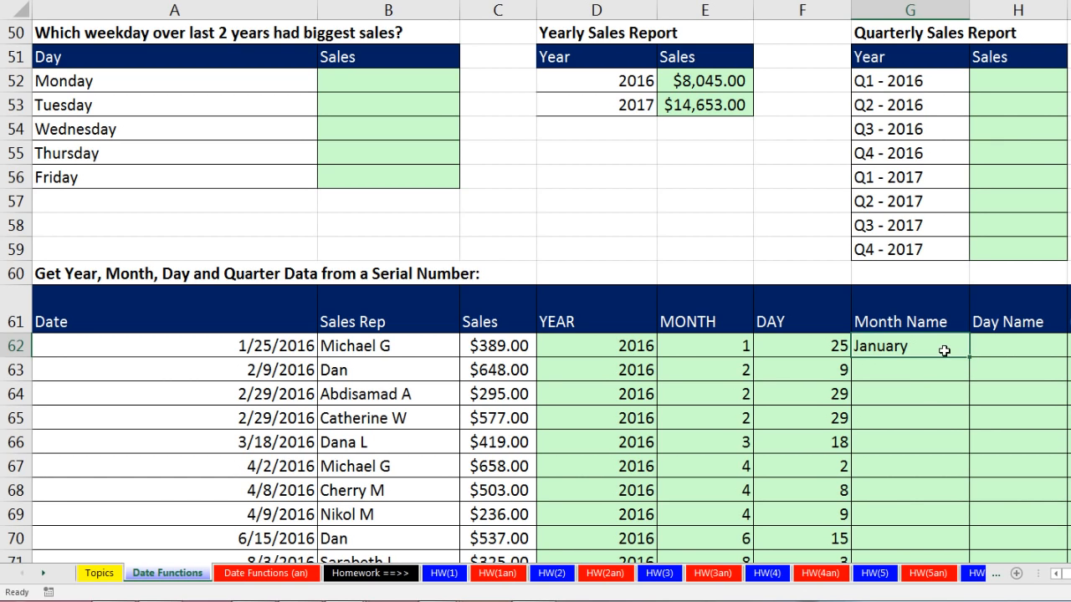
# Copy the month name formula in G62 down the whole Month Name column of the sales table.
pyautogui.doubleClick(942, 347)
pyautogui.hotkey('ctrl', 'Return')
pyautogui.doubleClick(969, 360)
pyautogui.scroll(-3, 966, 371)
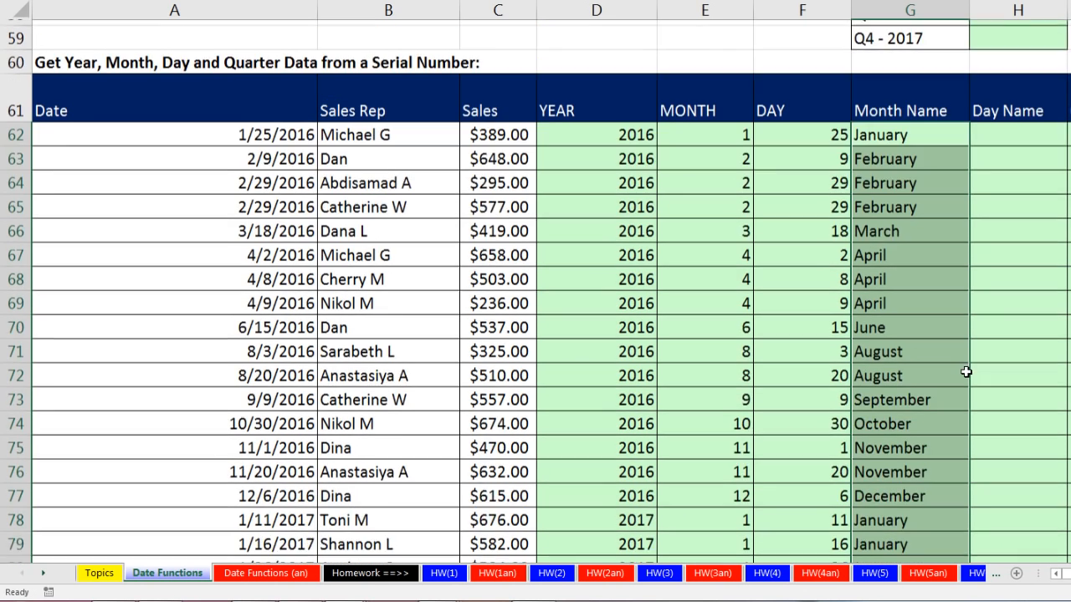
# Enter =TEXT(A62,"dddd") in the first Day Name cell H62 and copy it down the whole column.
pyautogui.scroll(2, 965, 371)
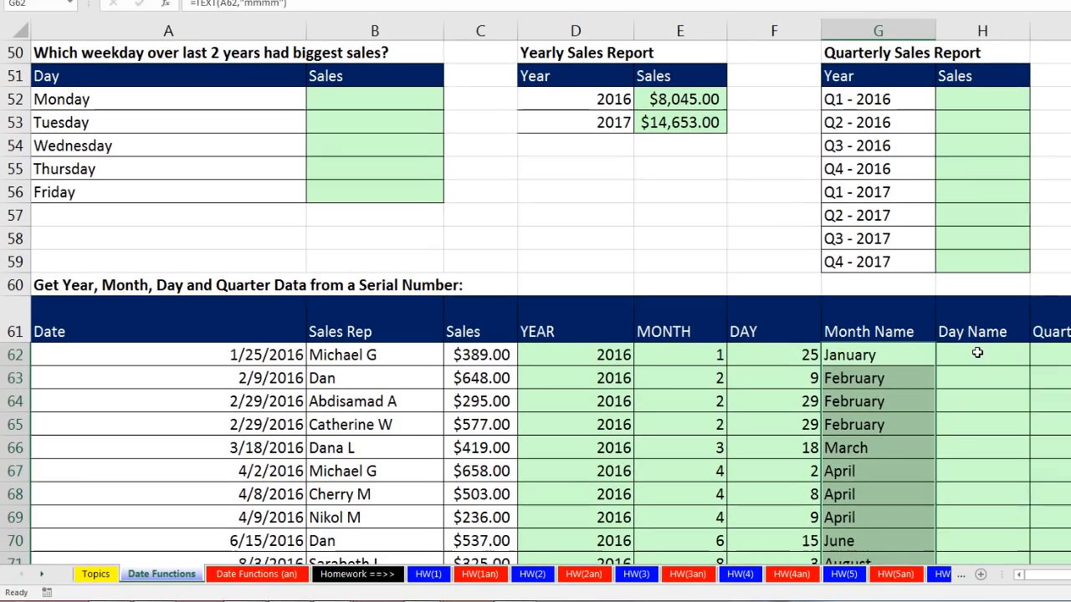
pyautogui.click(1007, 274)
pyautogui.write('=tex')
pyautogui.press('Tab')
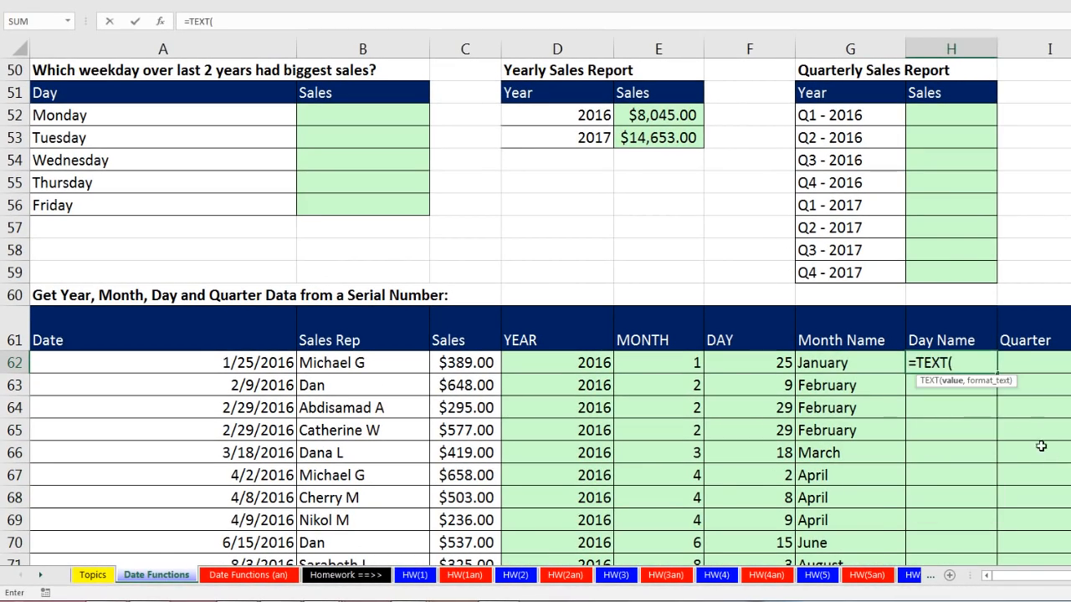
pyautogui.click(279, 368)
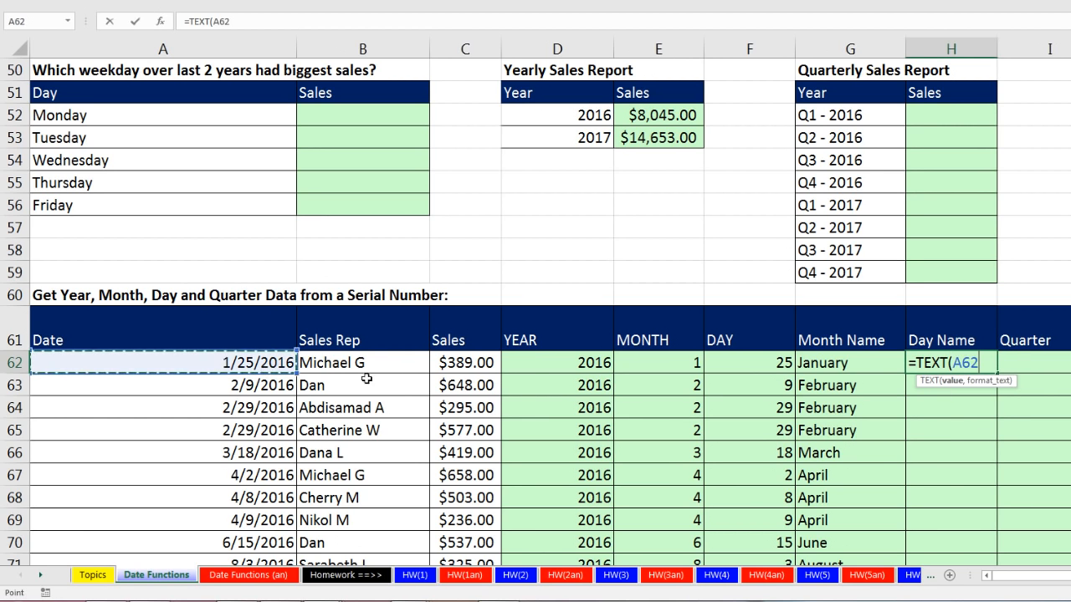
pyautogui.write(',')
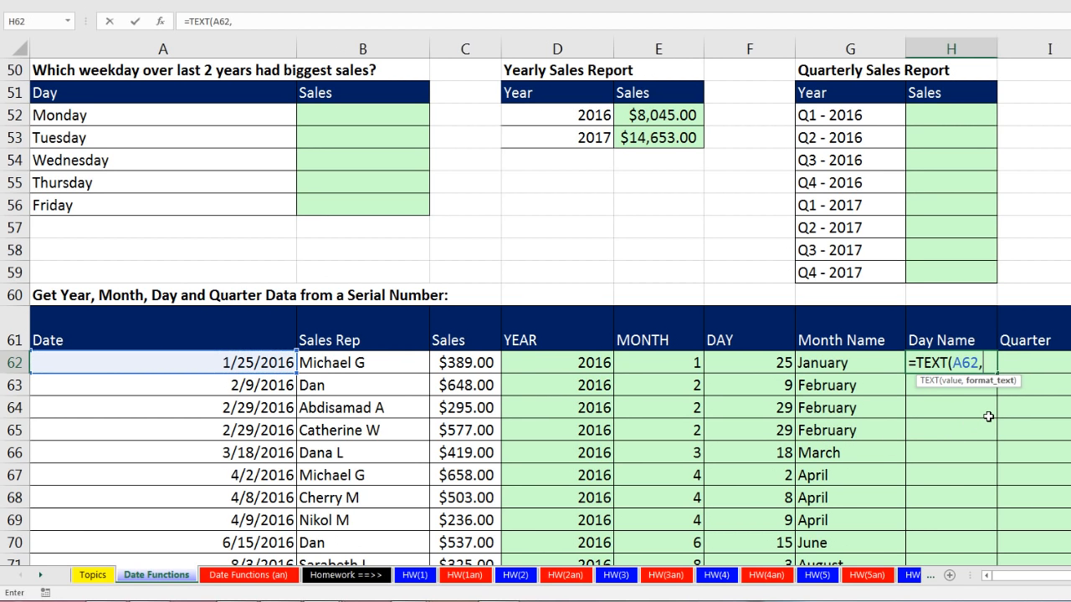
pyautogui.write('"dddd')
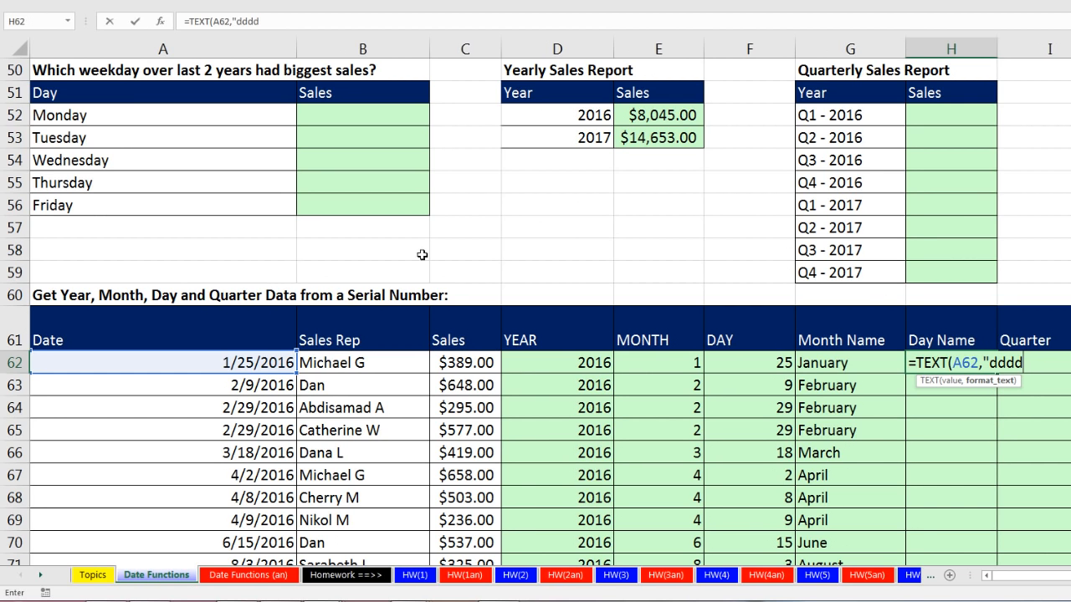
pyautogui.write('")')
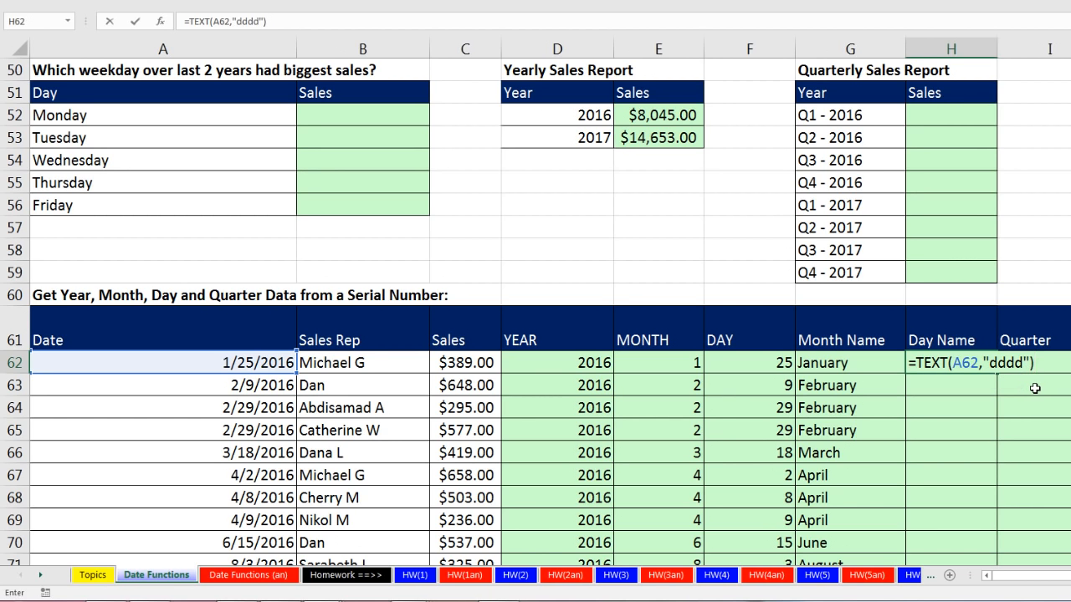
pyautogui.hotkey('ctrl', 'Return')
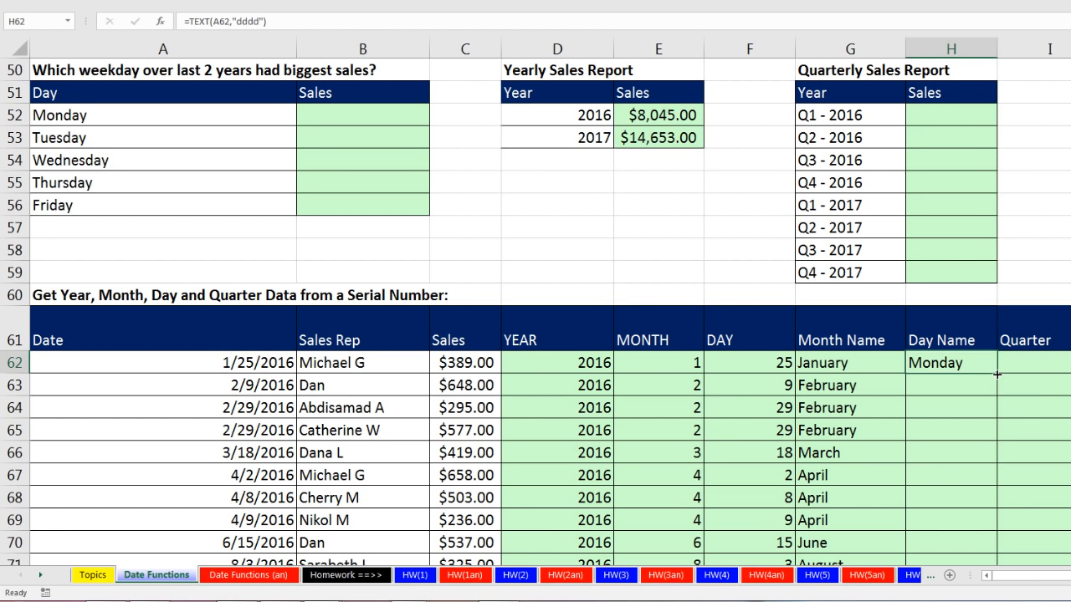
pyautogui.doubleClick(997, 374)
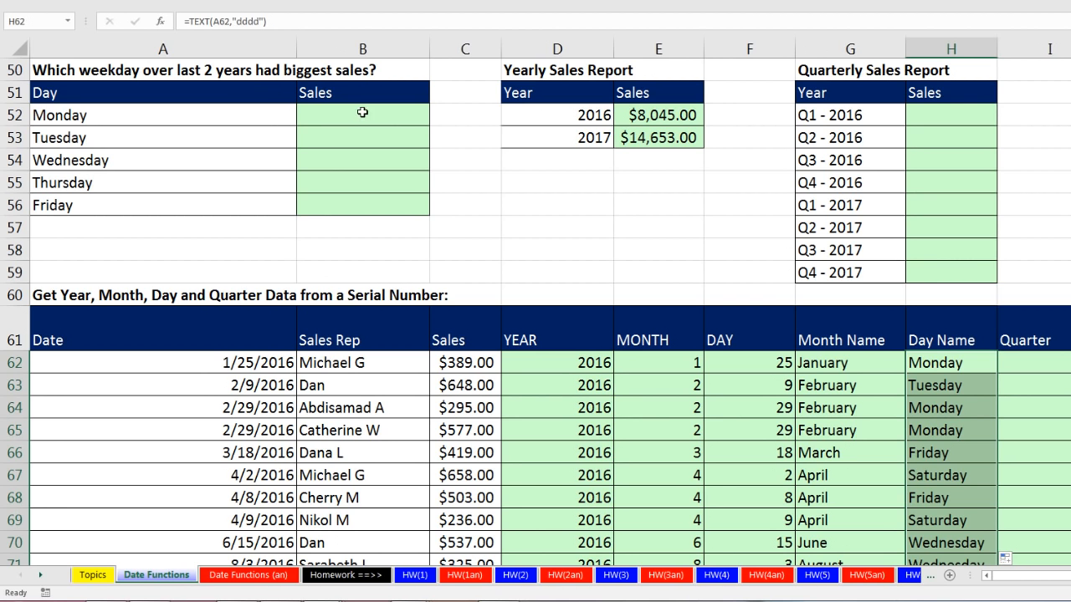
# Begin a SUMIFS formula in the Monday sales cell B52 with the locked sum range $C$62:$C$107.
pyautogui.moveTo(246, 115); pyautogui.dragTo(246, 203)
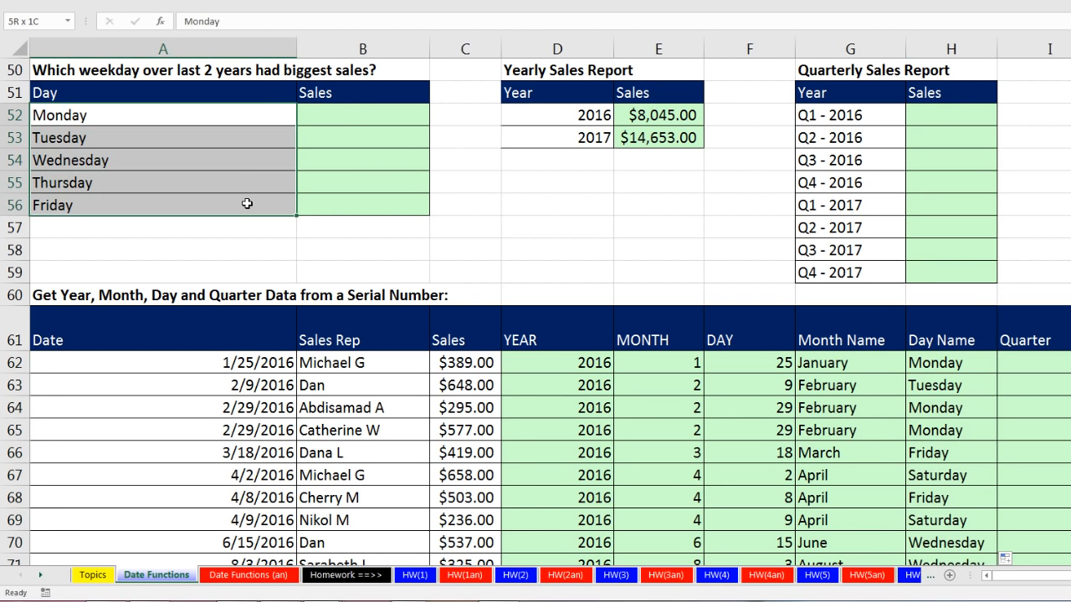
pyautogui.click(210, 112)
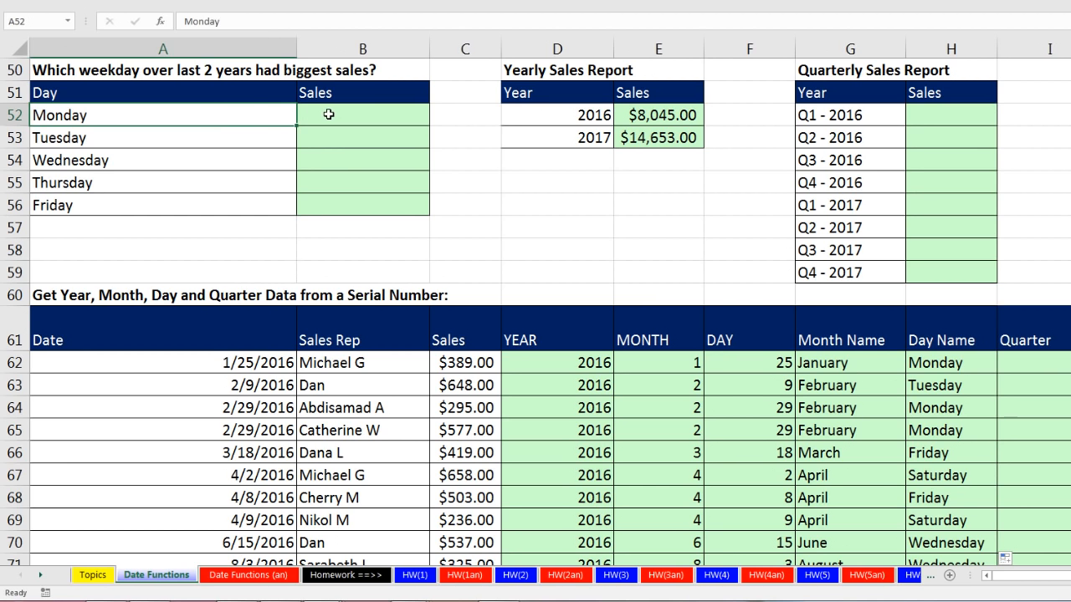
pyautogui.click(326, 114)
pyautogui.write('=sumifs')
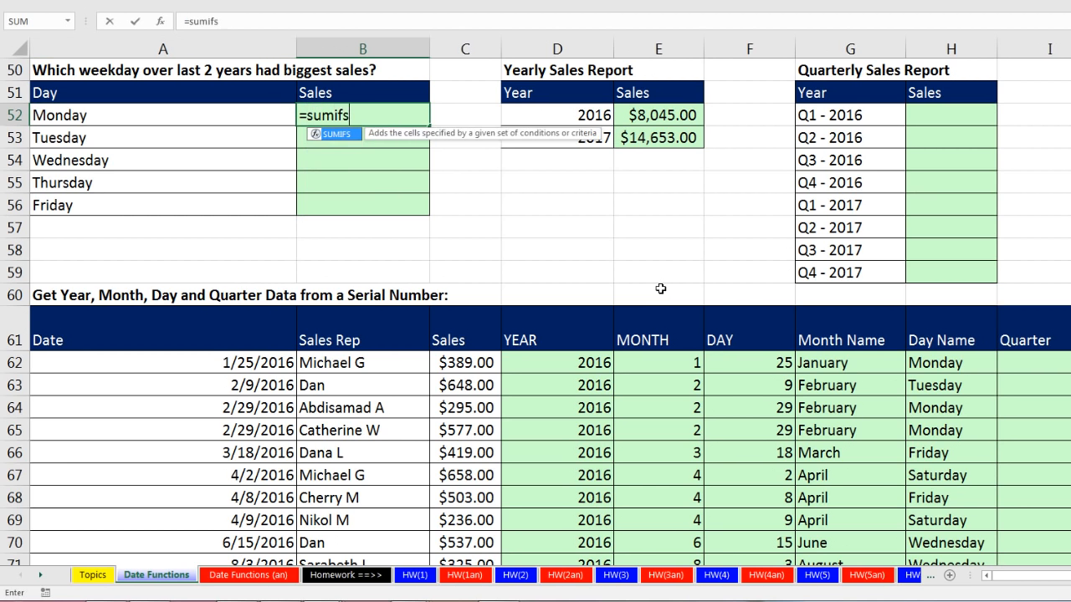
pyautogui.press('Tab')
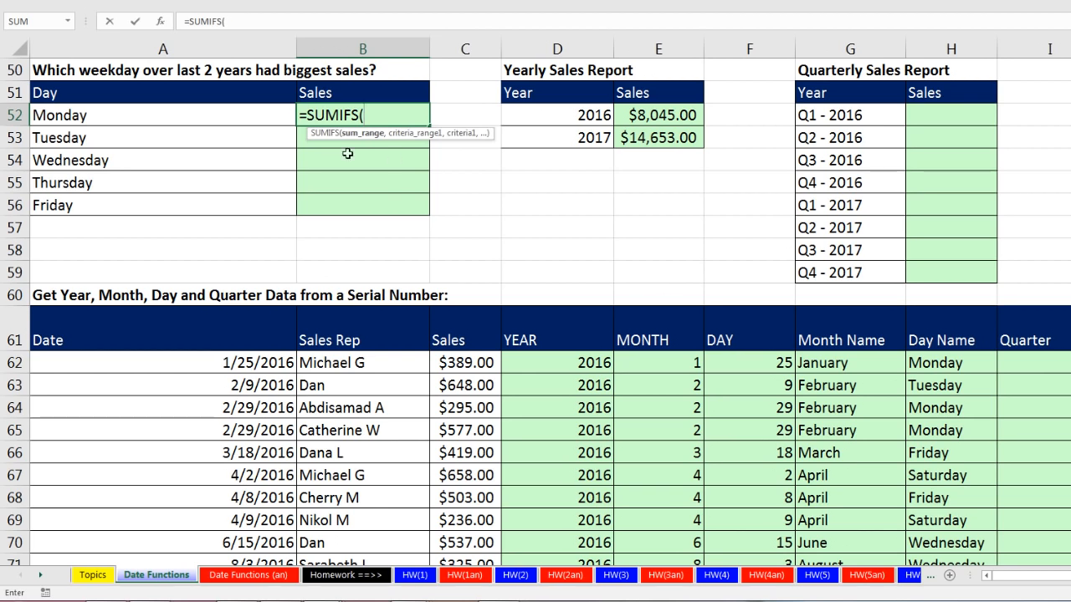
pyautogui.click(475, 361)
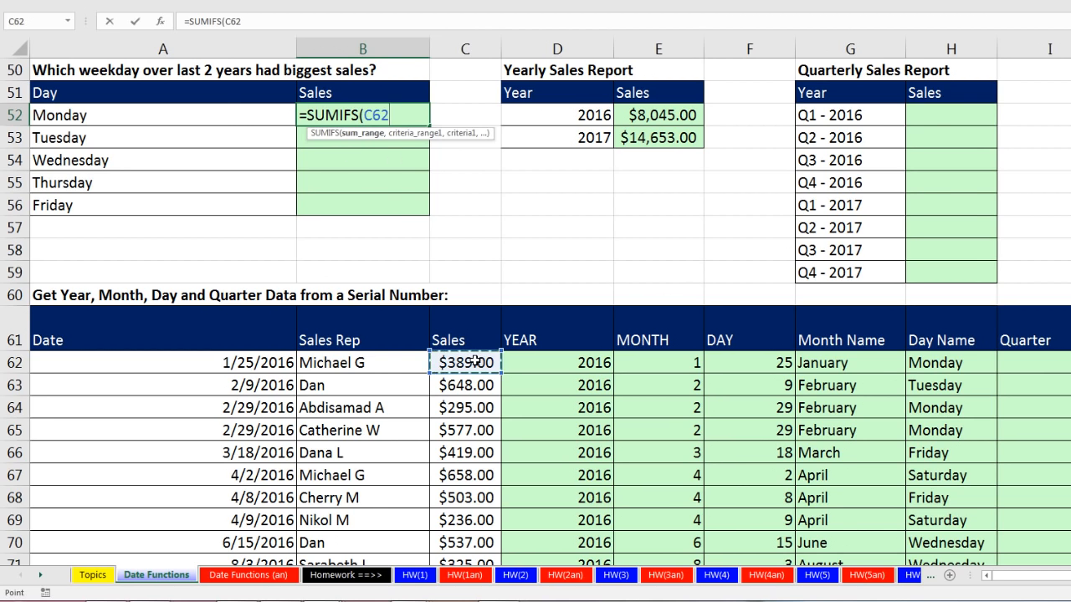
pyautogui.hotkey('ctrl', 'shift', 'Down')
pyautogui.press('F4')
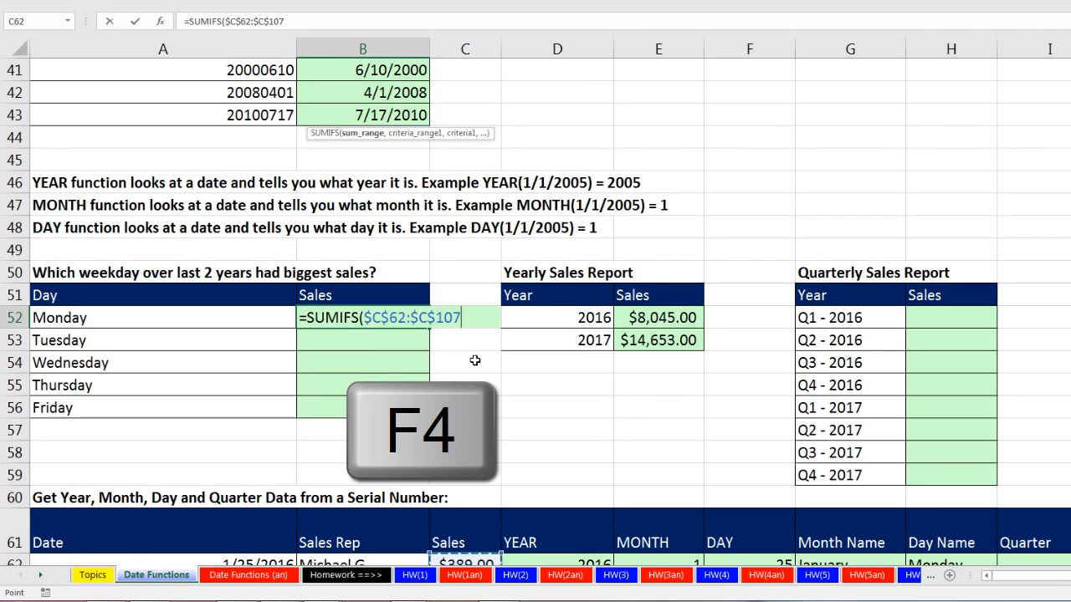
pyautogui.write(',')
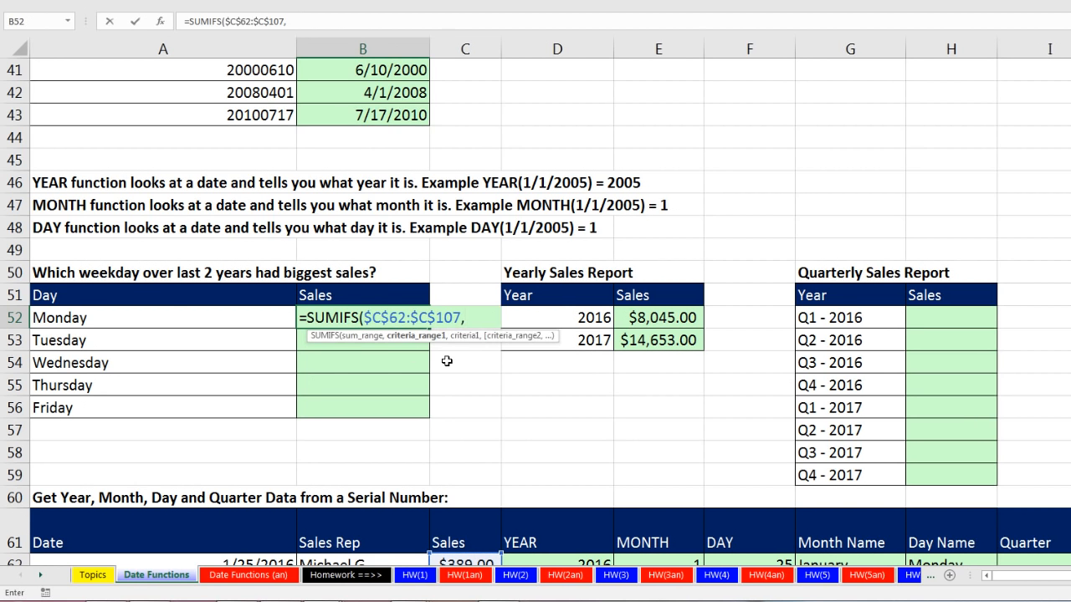
# Complete the SUMIFS formula in B52 with the locked criteria range $H$62:$H$107 and the criterion A52.
pyautogui.scroll(-2, 444, 361)
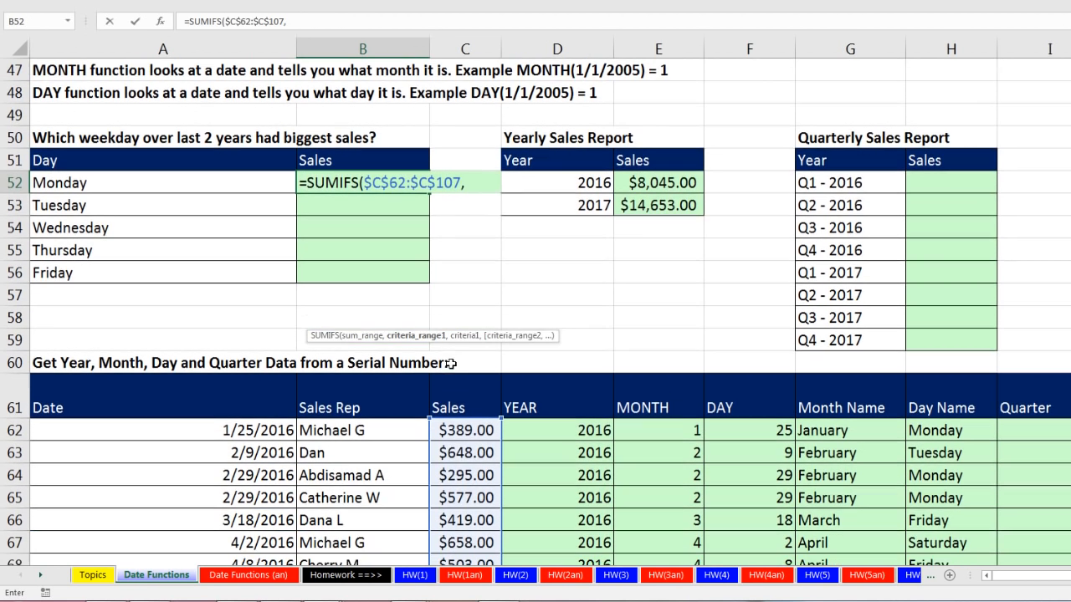
pyautogui.click(926, 430)
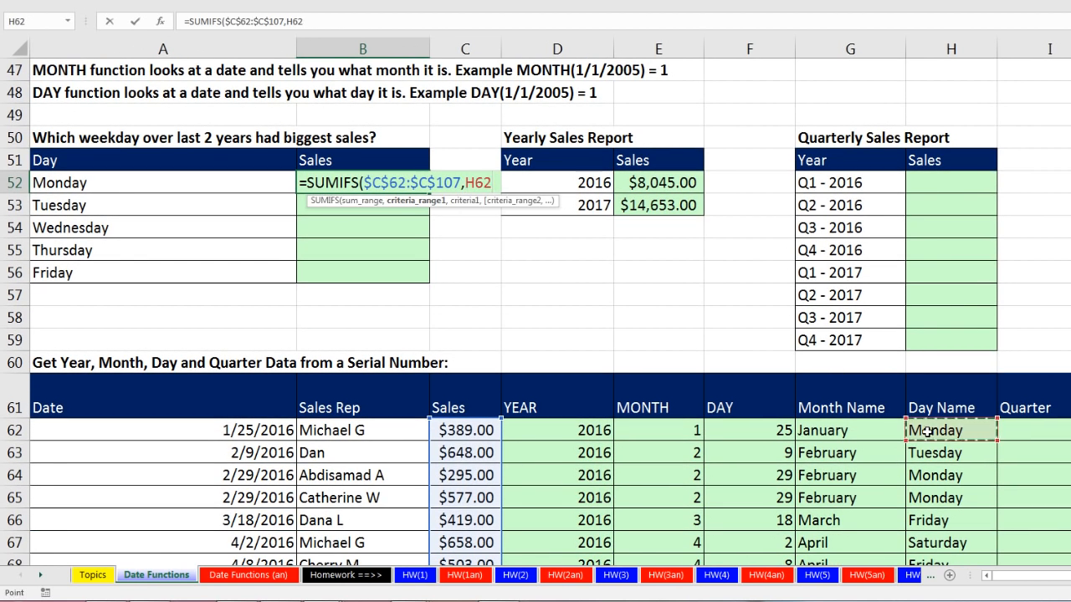
pyautogui.hotkey('ctrl', 'shift', 'Down')
pyautogui.press('F4')
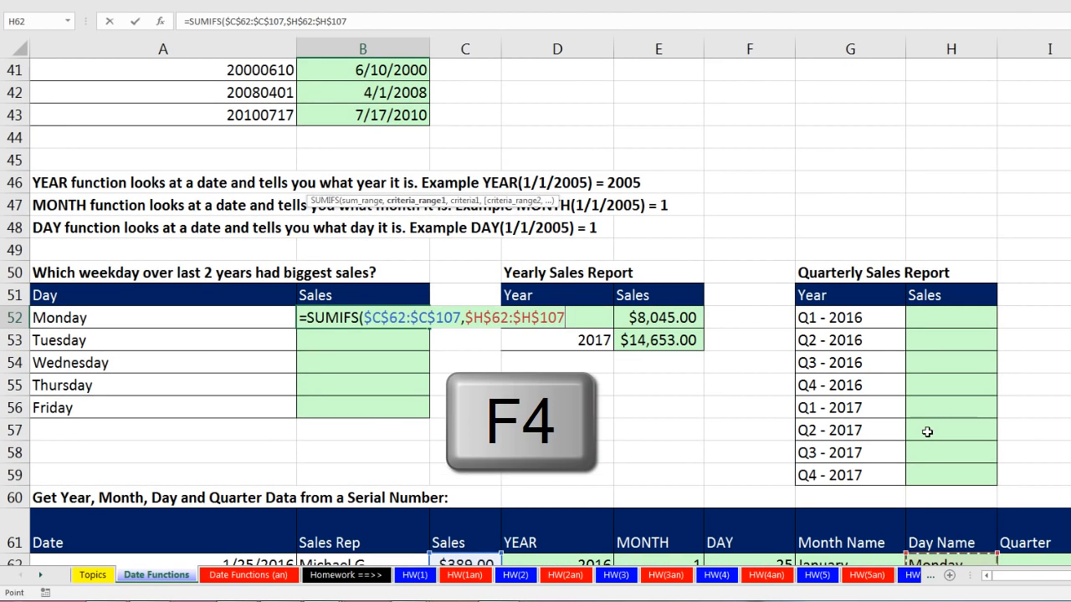
pyautogui.write(',')
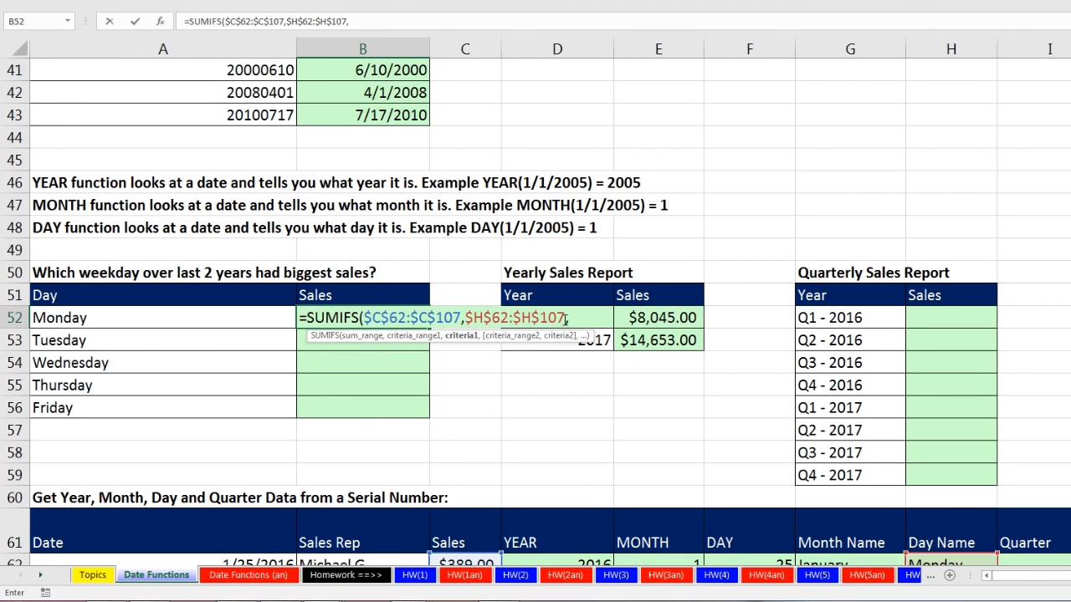
pyautogui.click(262, 317)
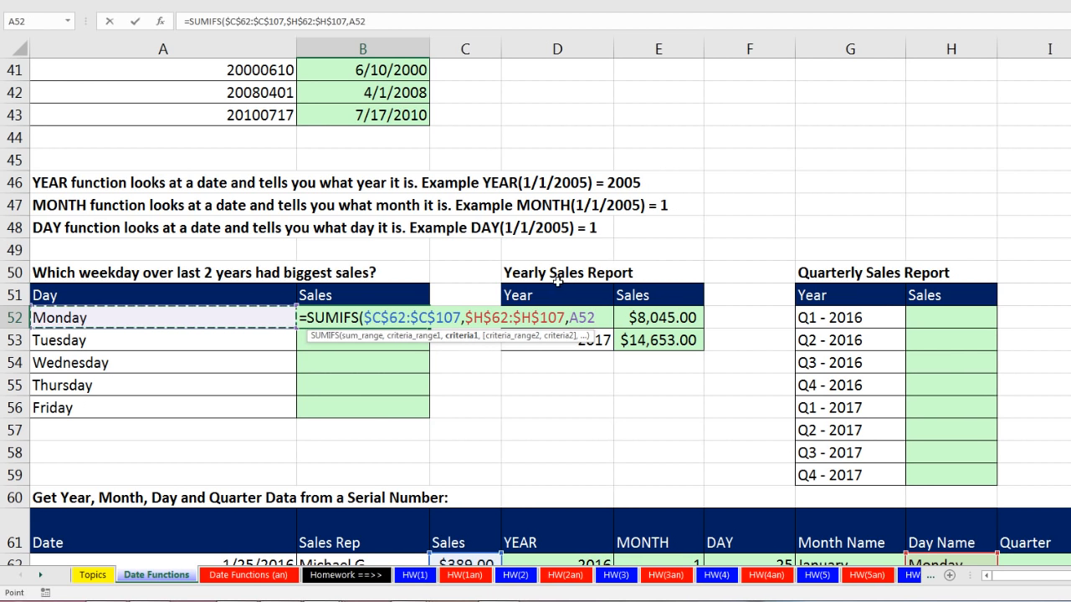
pyautogui.write(')')
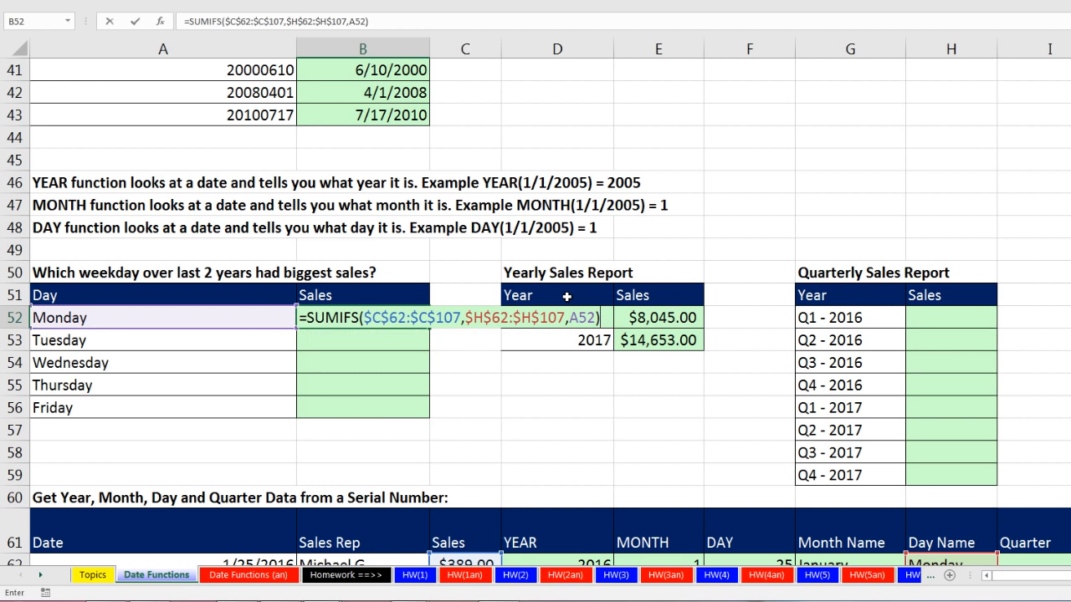
pyautogui.hotkey('ctrl', 'Return')
# Apply the Currency number format to B52 and copy its formula down through the Friday row.
pyautogui.hotkey('ctrl', 'shift', '4')
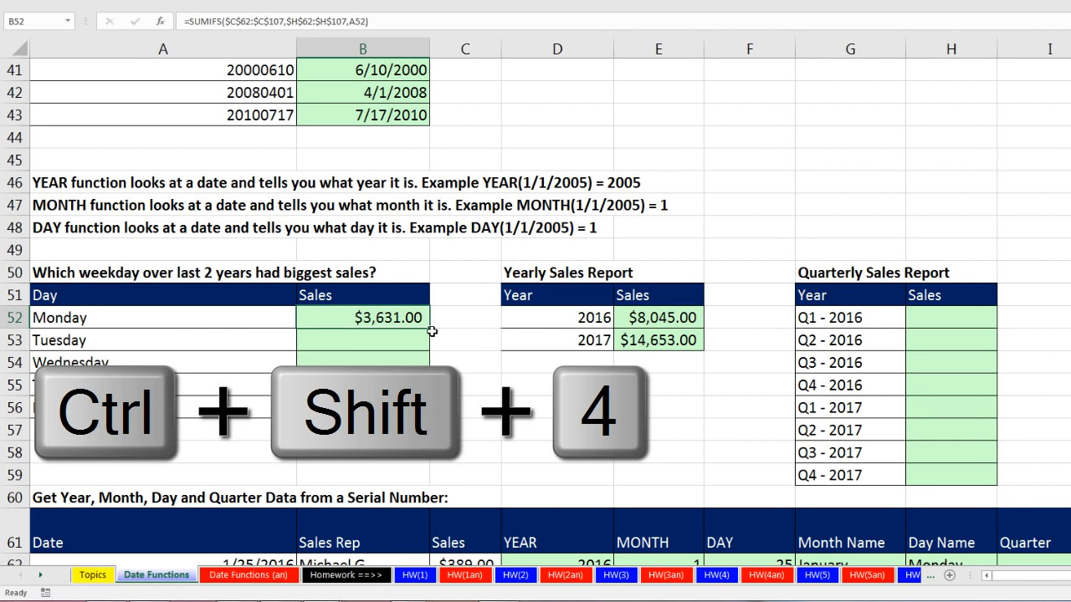
pyautogui.doubleClick(431, 329)
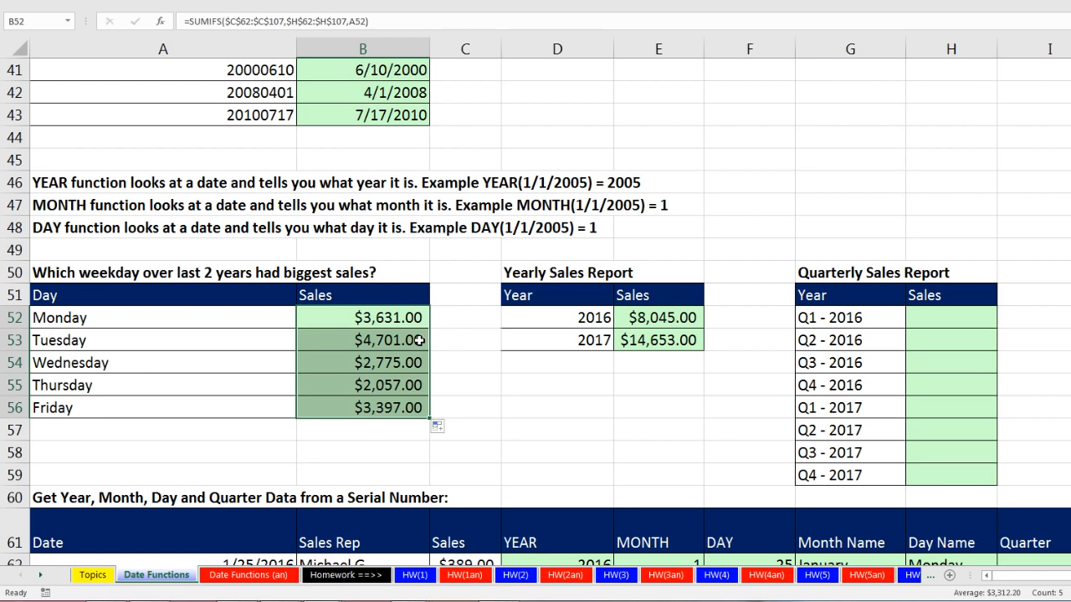
pyautogui.press('Down')
# Examine the empty Quarter and Fiscal Quarter columns and consider which MONTH numbers belong to each quarter.
pyautogui.scroll(-2, 602, 361)
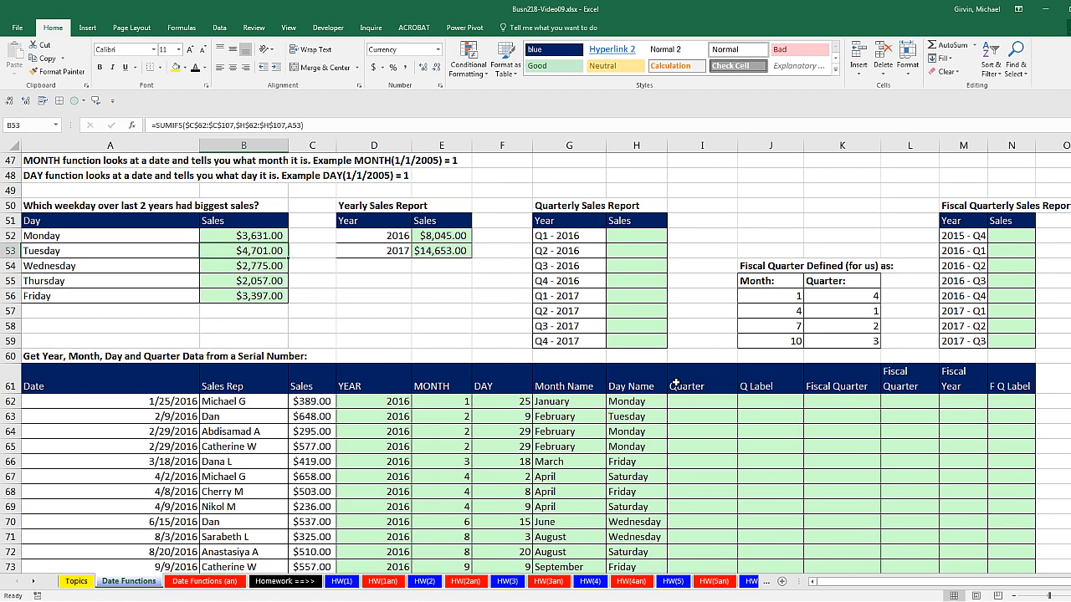
pyautogui.moveTo(685, 381); pyautogui.dragTo(685, 512)
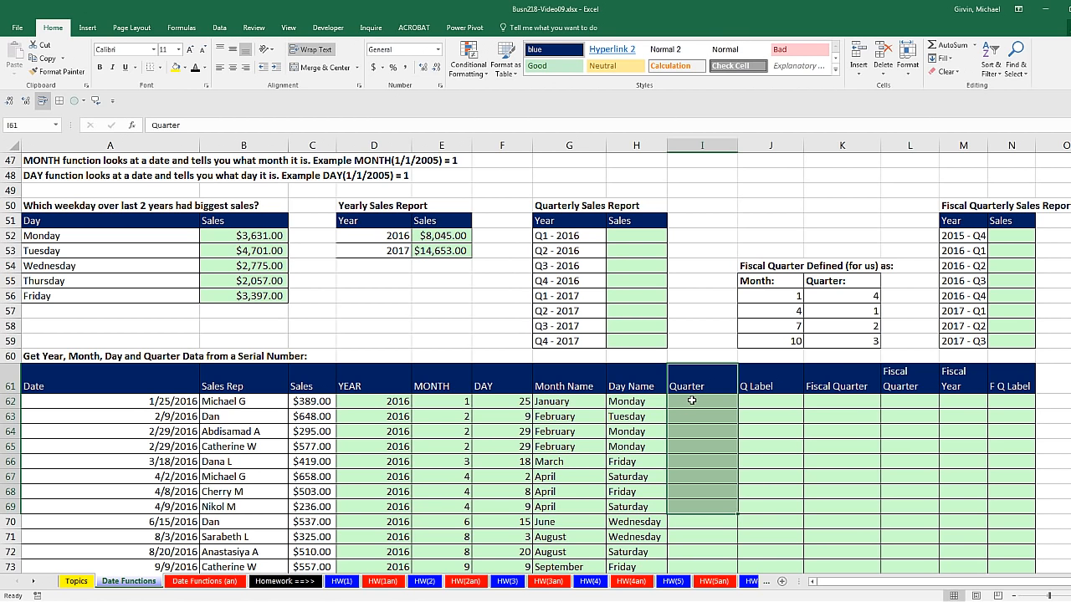
pyautogui.moveTo(692, 401); pyautogui.dragTo(694, 494)
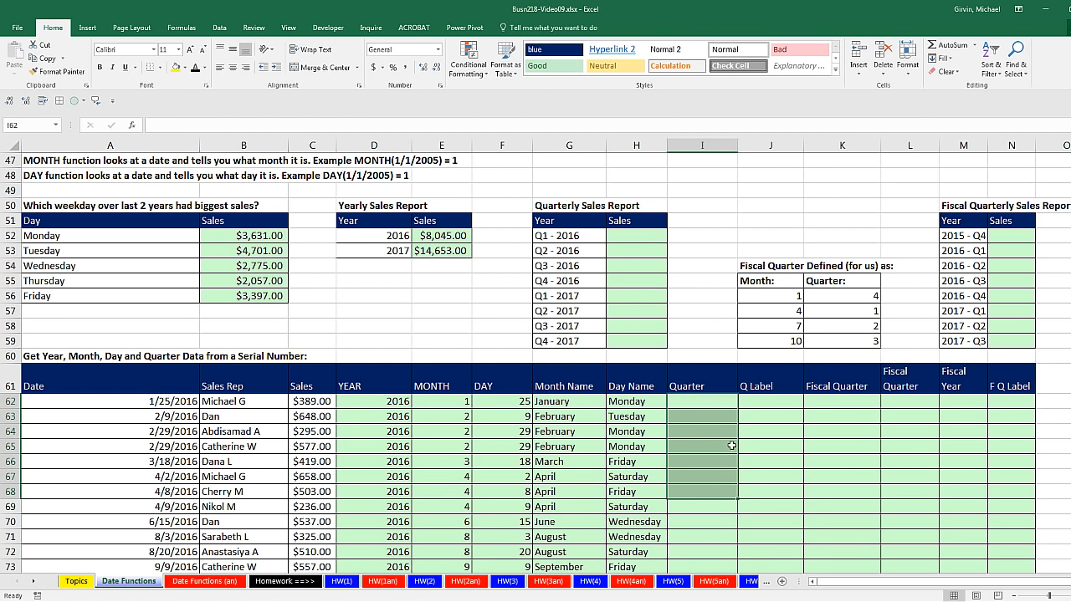
pyautogui.moveTo(835, 401); pyautogui.dragTo(841, 480)
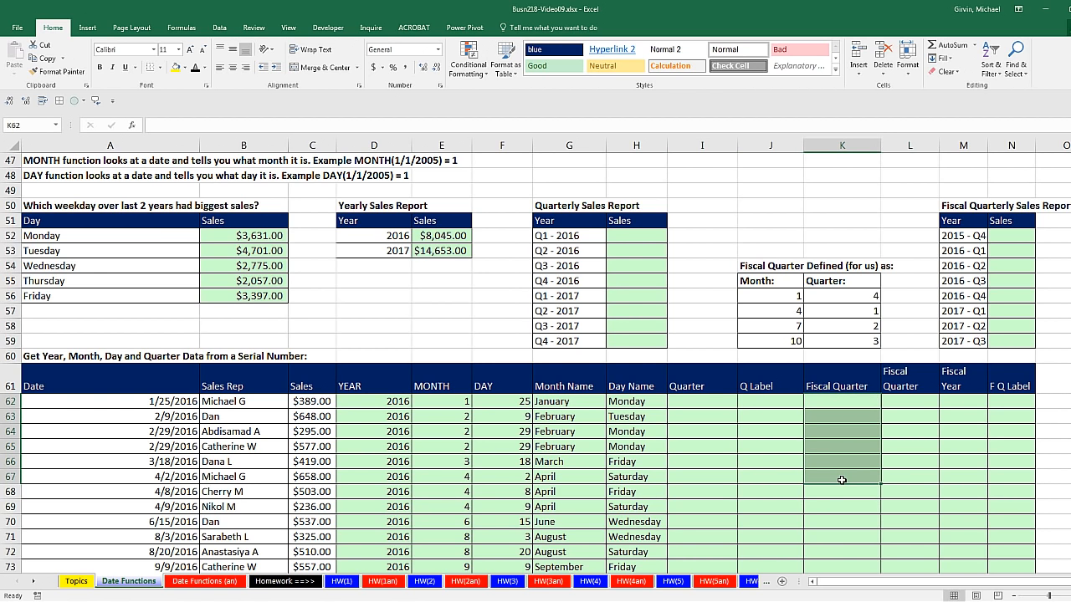
pyautogui.click(695, 402)
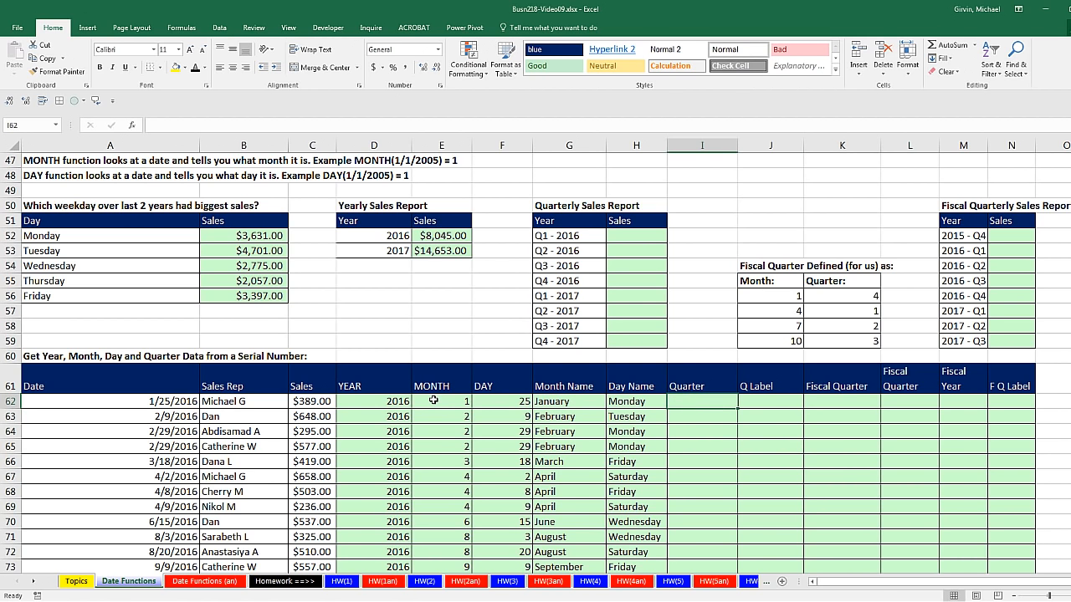
pyautogui.moveTo(433, 401); pyautogui.dragTo(448, 456)
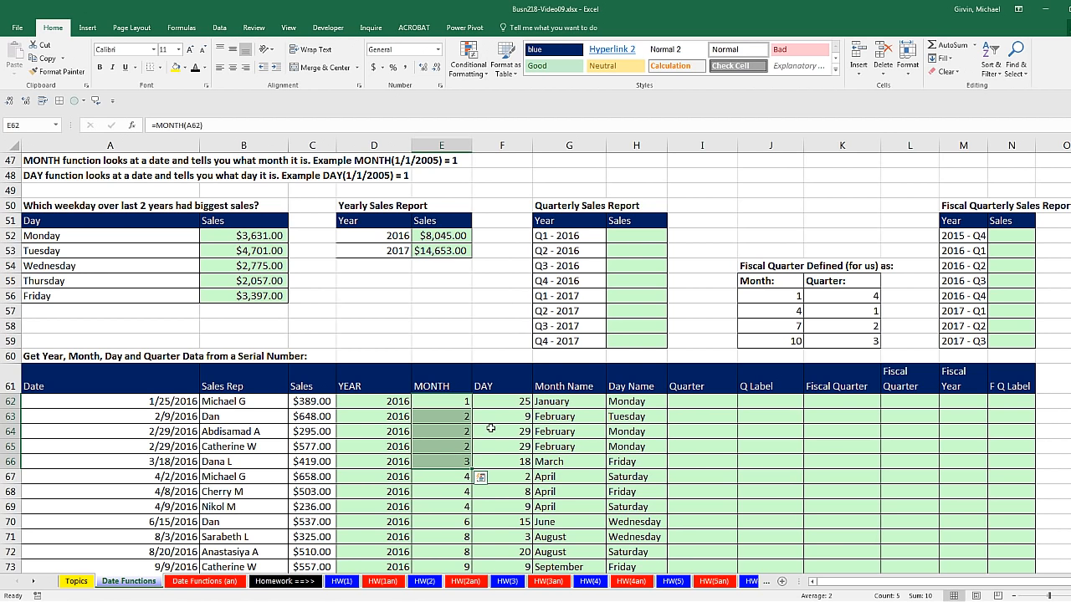
pyautogui.moveTo(686, 398); pyautogui.dragTo(691, 468)
pyautogui.moveTo(454, 476); pyautogui.dragTo(460, 520)
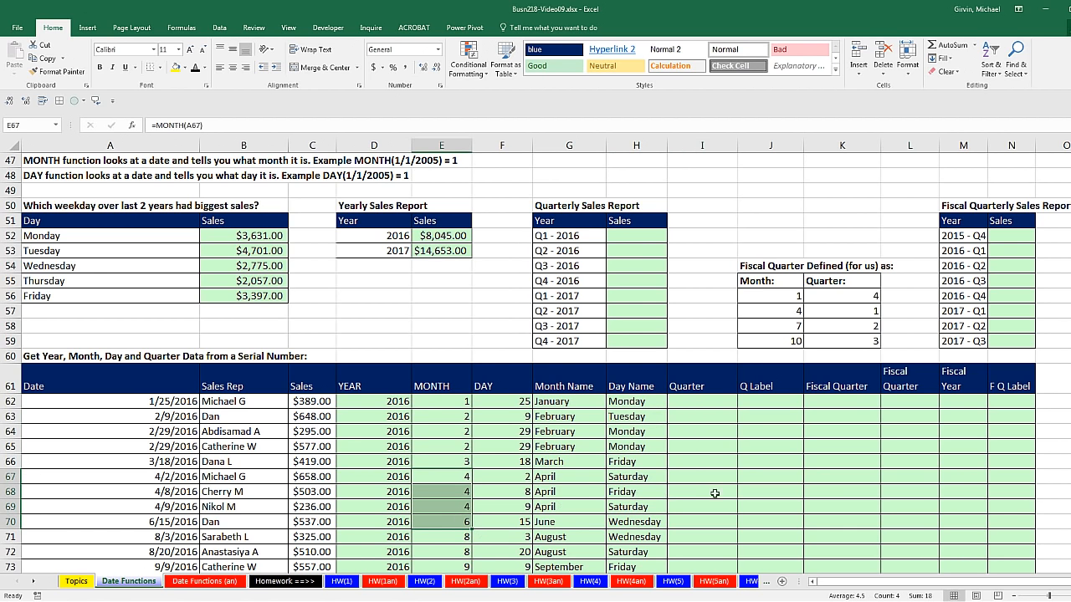
pyautogui.click(721, 480)
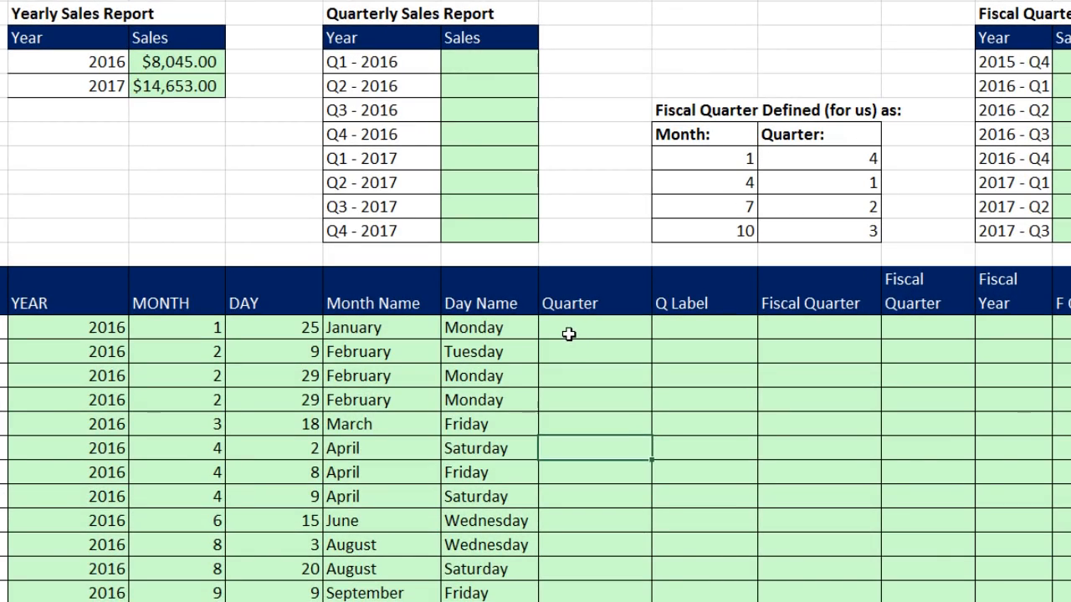
pyautogui.click(568, 333)
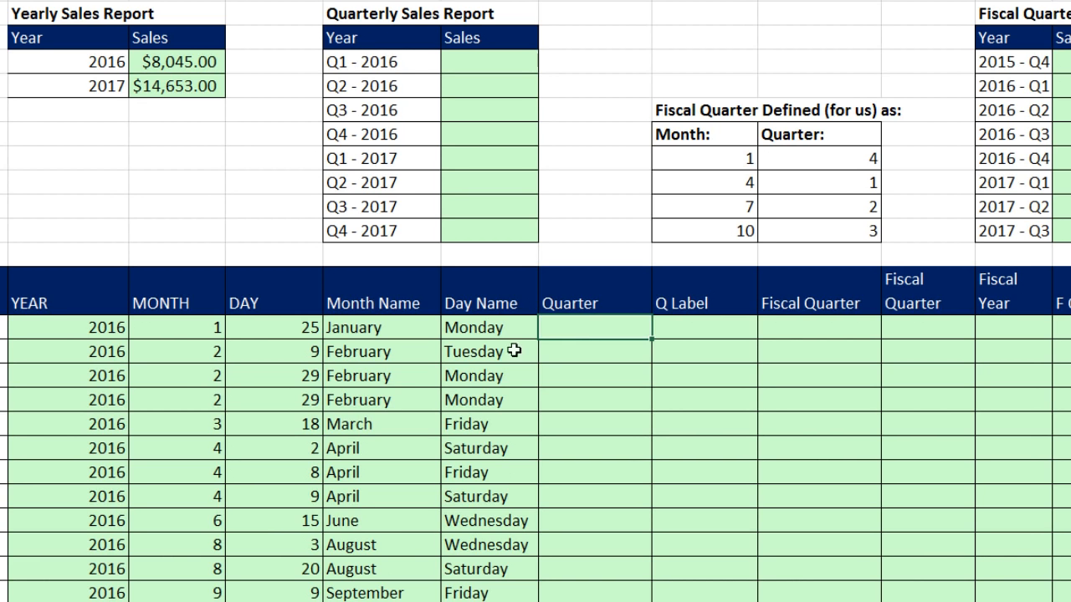
pyautogui.moveTo(187, 335); pyautogui.dragTo(212, 469)
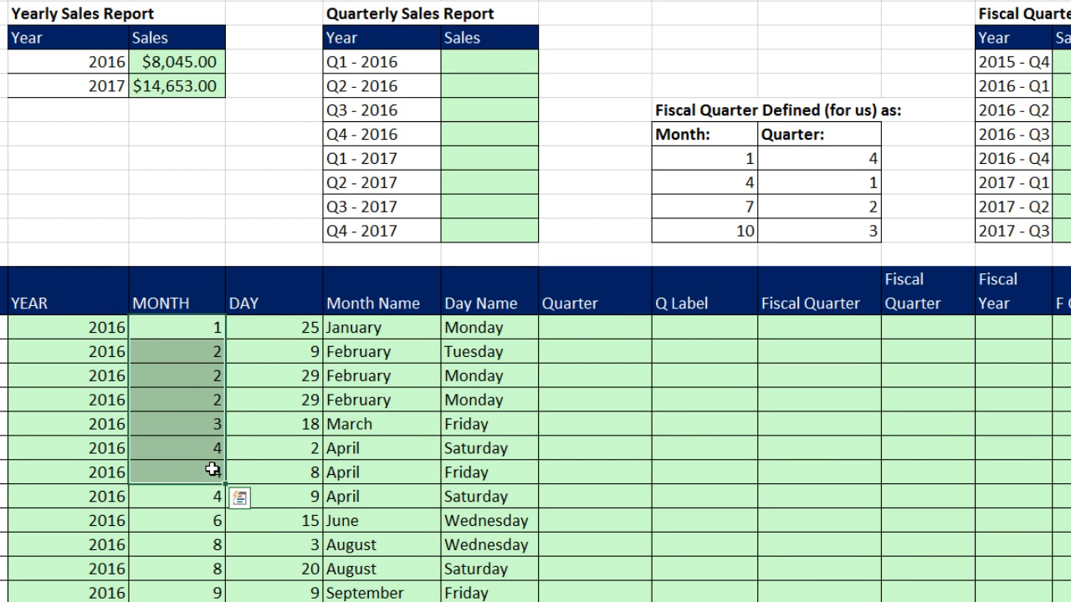
# Enter =E62/3 in the first Quarter cell I62 and copy it down the whole Quarter column.
pyautogui.click(562, 331)
pyautogui.write('=')
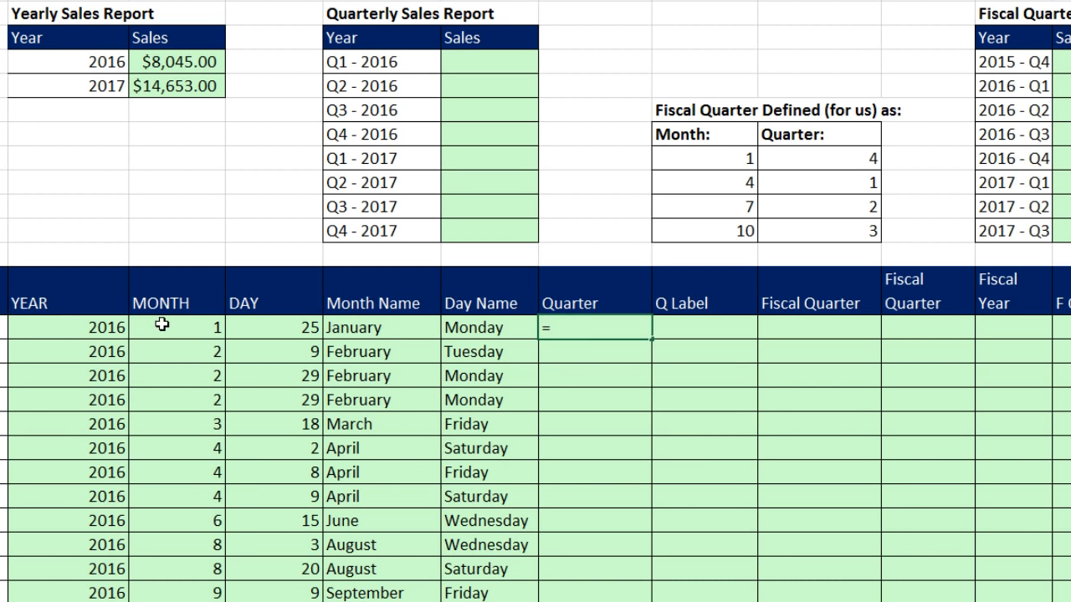
pyautogui.click(158, 327)
pyautogui.write('/3')
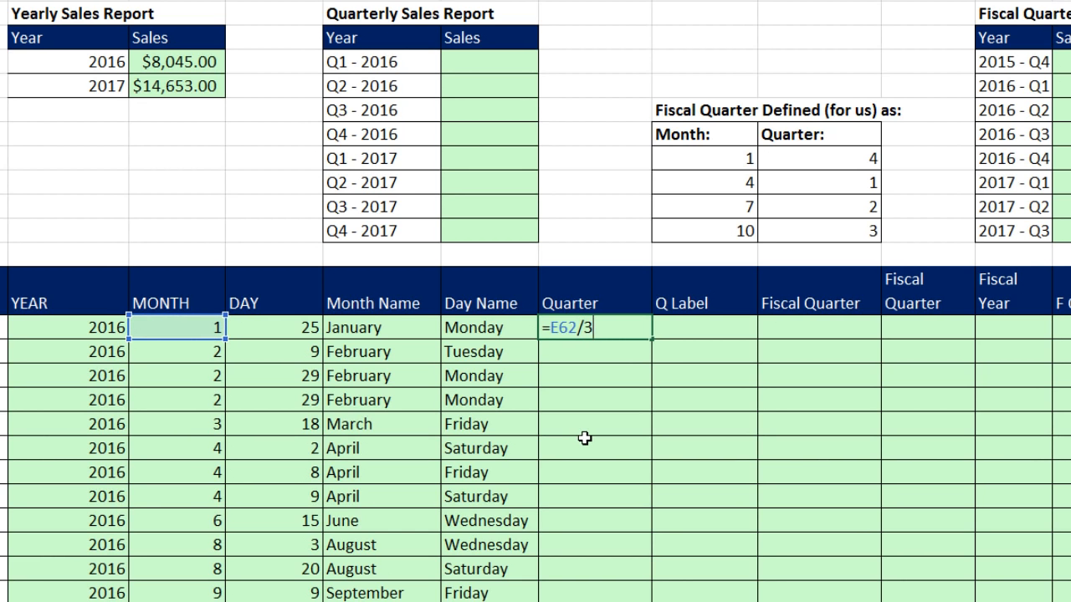
pyautogui.hotkey('ctrl', 'Return')
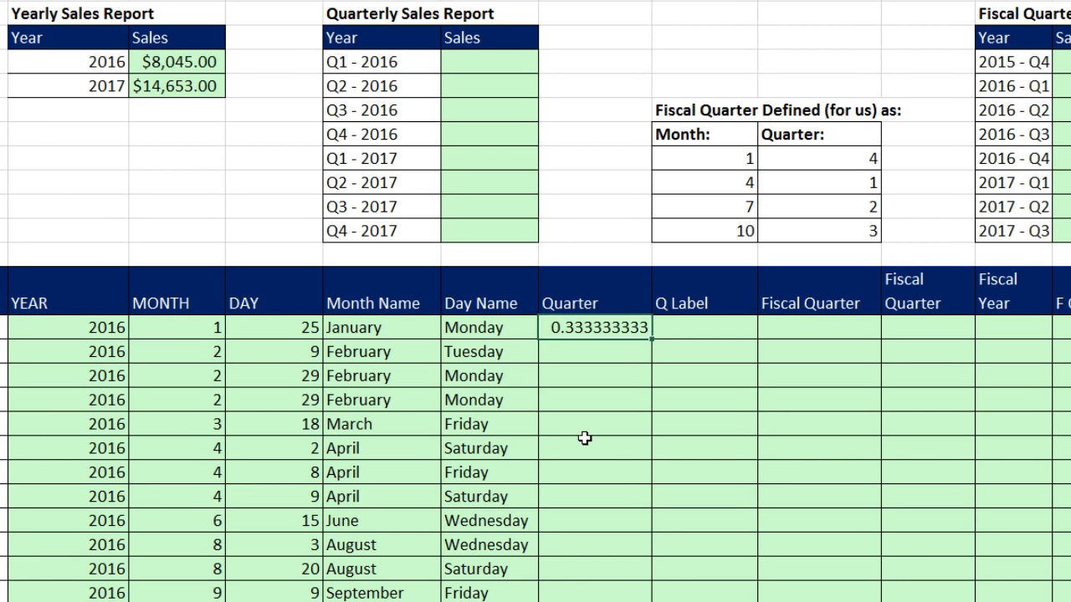
pyautogui.doubleClick(652, 338)
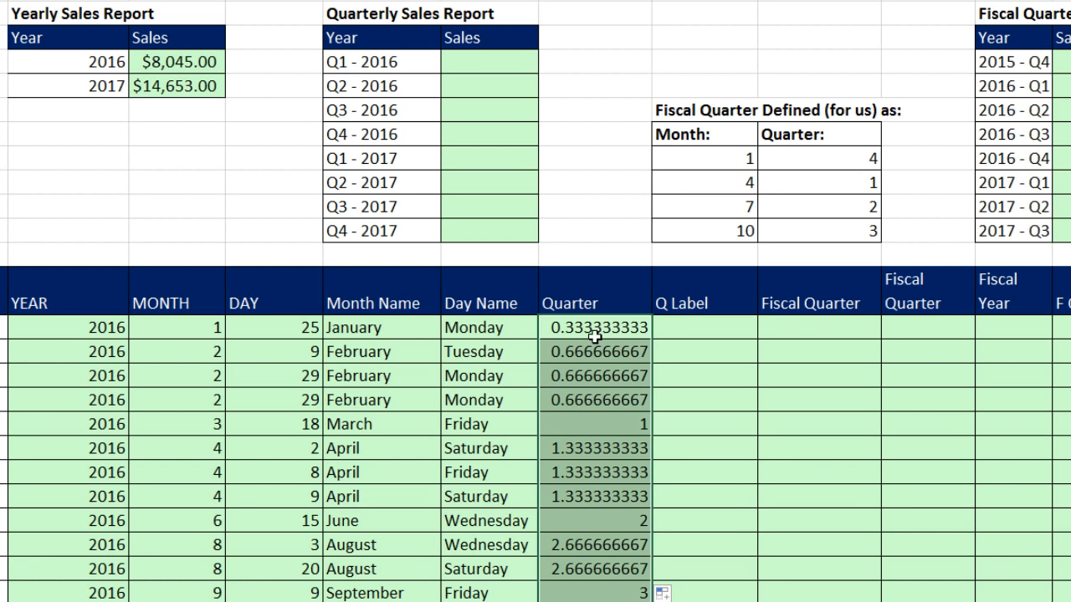
# Compare the Quarter column's division results for the January–March rows with those for April–June and the remaining months.
pyautogui.moveTo(593, 329); pyautogui.dragTo(599, 425)
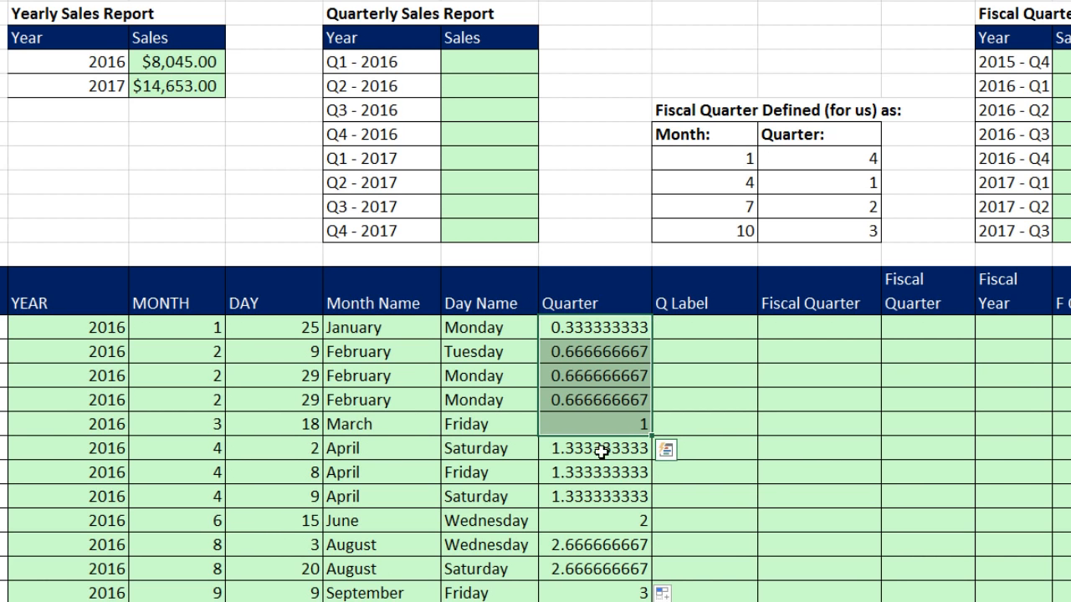
pyautogui.moveTo(611, 447); pyautogui.dragTo(615, 514)
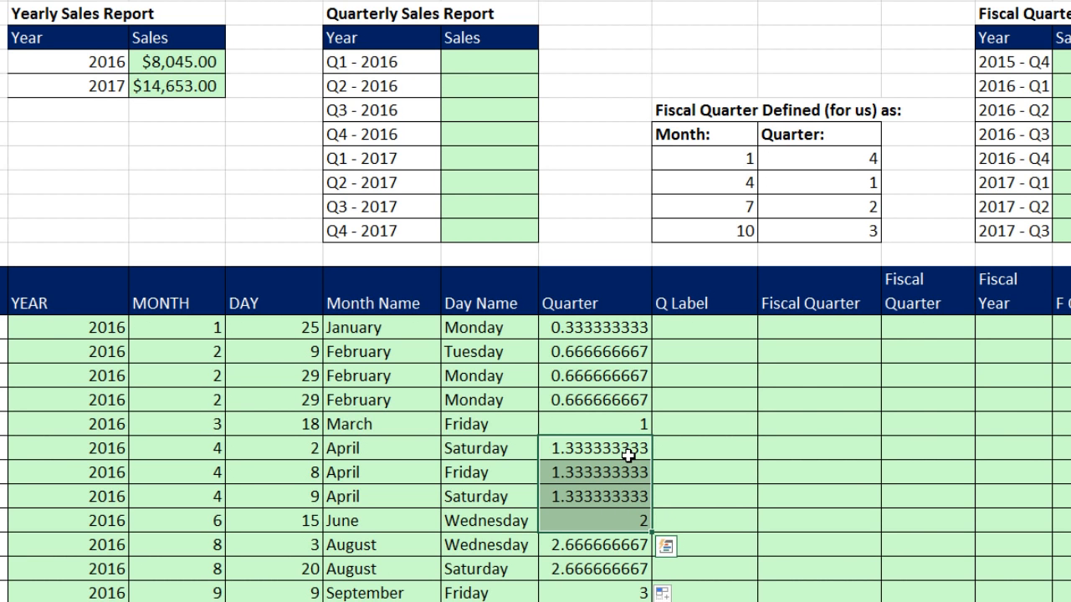
pyautogui.scroll(-2, 627, 454)
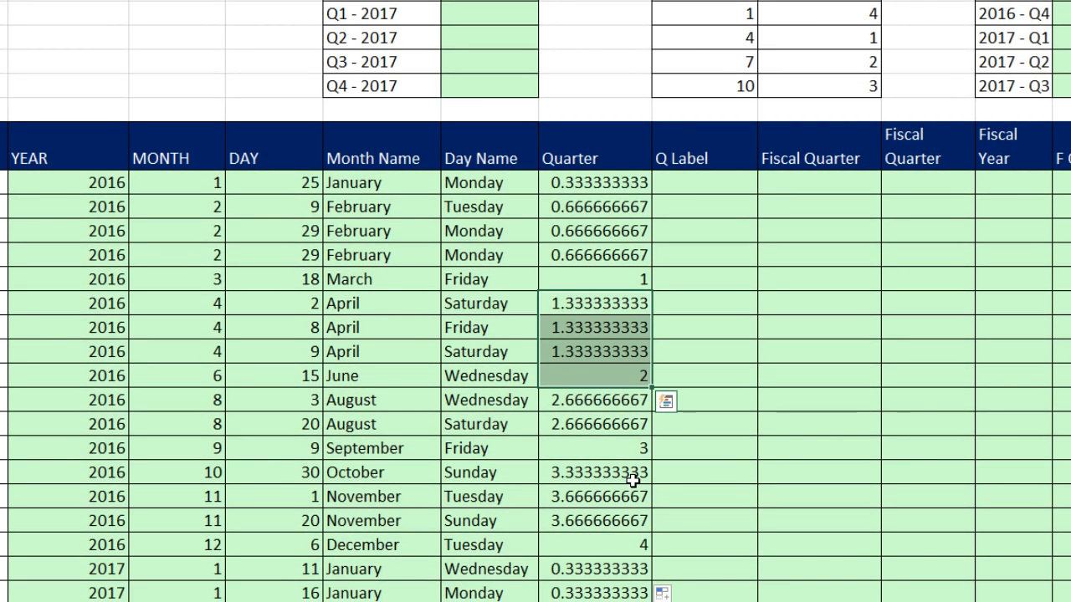
pyautogui.scroll(2, 633, 480)
pyautogui.moveTo(592, 330); pyautogui.dragTo(609, 426)
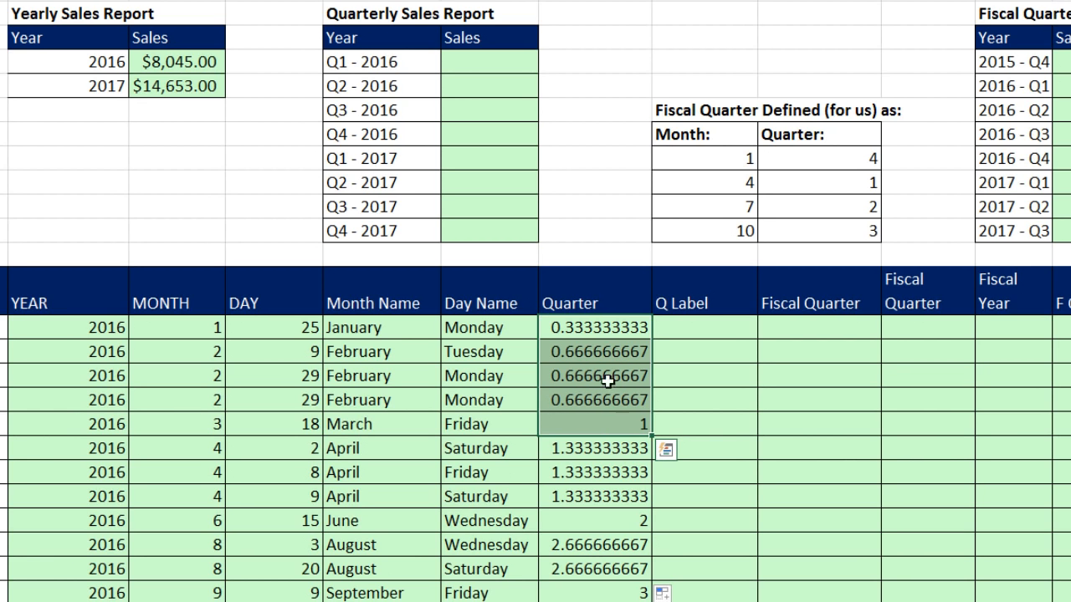
pyautogui.moveTo(633, 522); pyautogui.dragTo(627, 449)
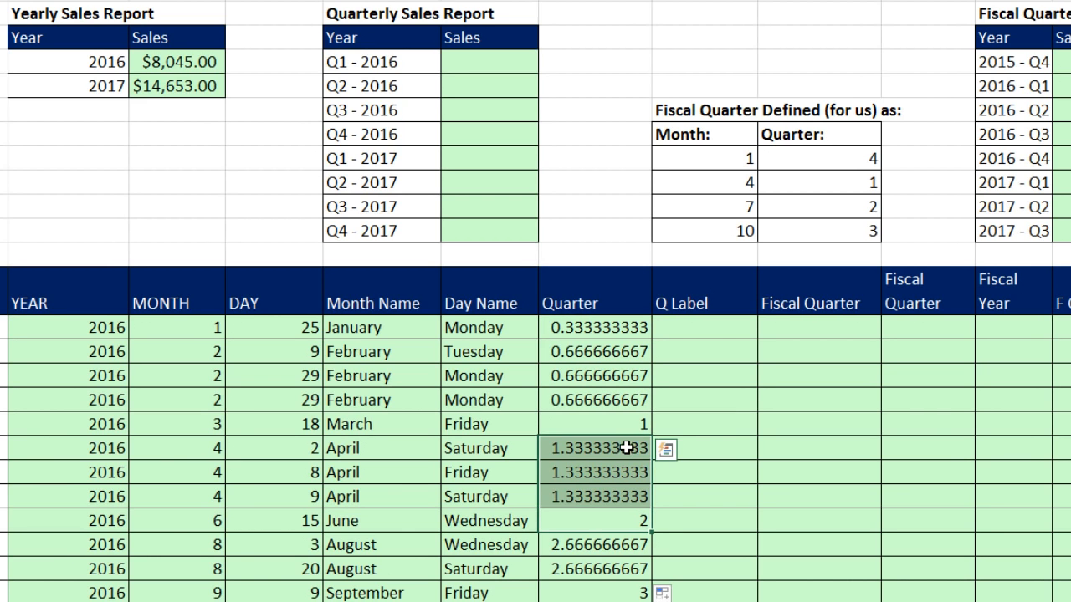
# Wrap the first Quarter formula in I62 in ROUNDUP with zero digits, giving =ROUNDUP(E62/3,0).
pyautogui.click(585, 327)
pyautogui.doubleClick(584, 326)
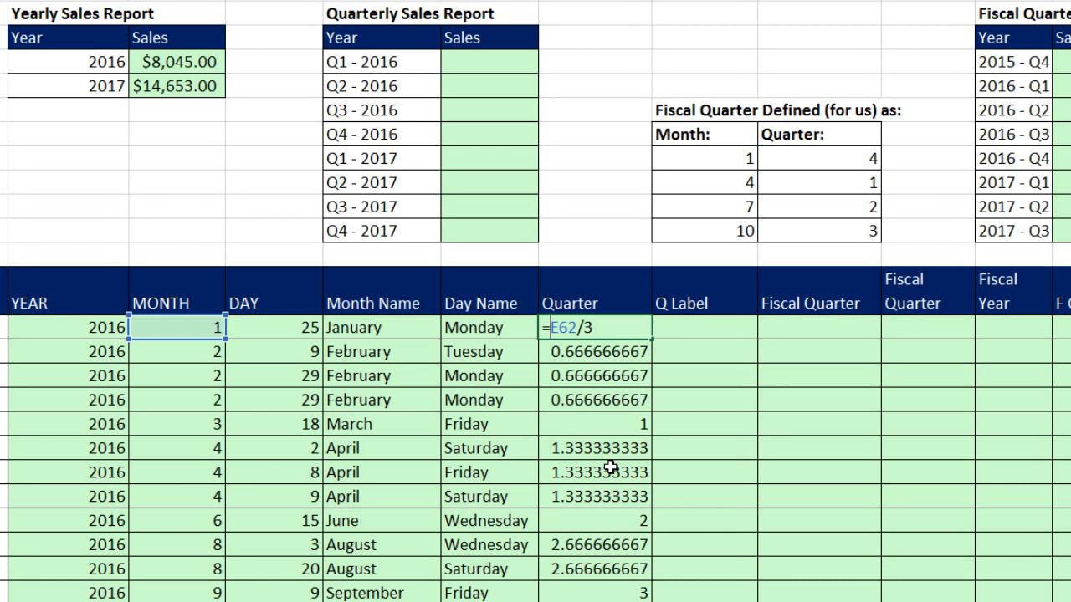
pyautogui.write('round')
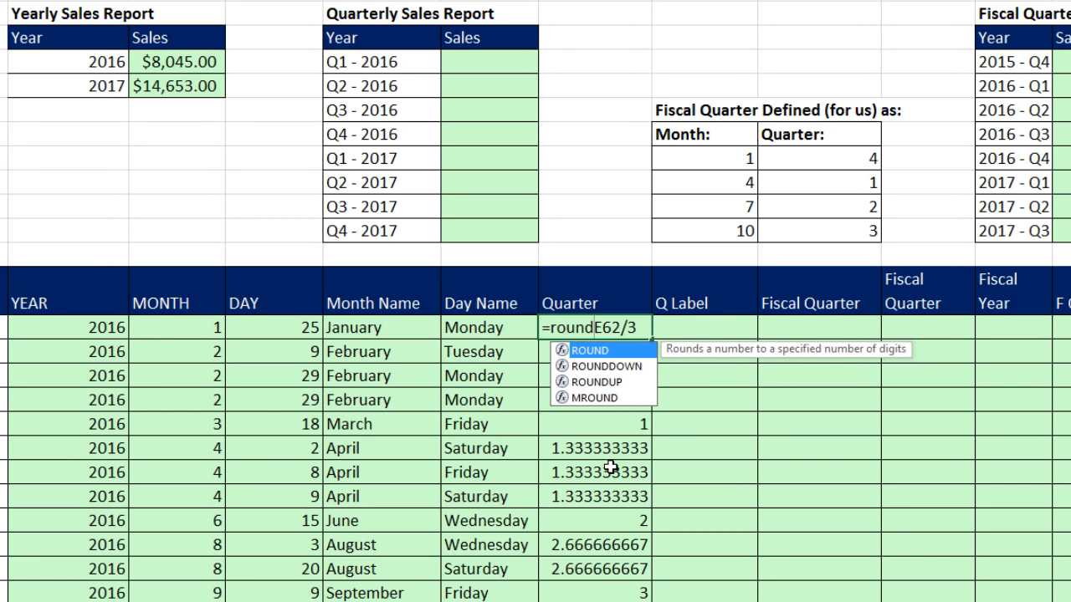
pyautogui.press('Down')
pyautogui.press('Down')
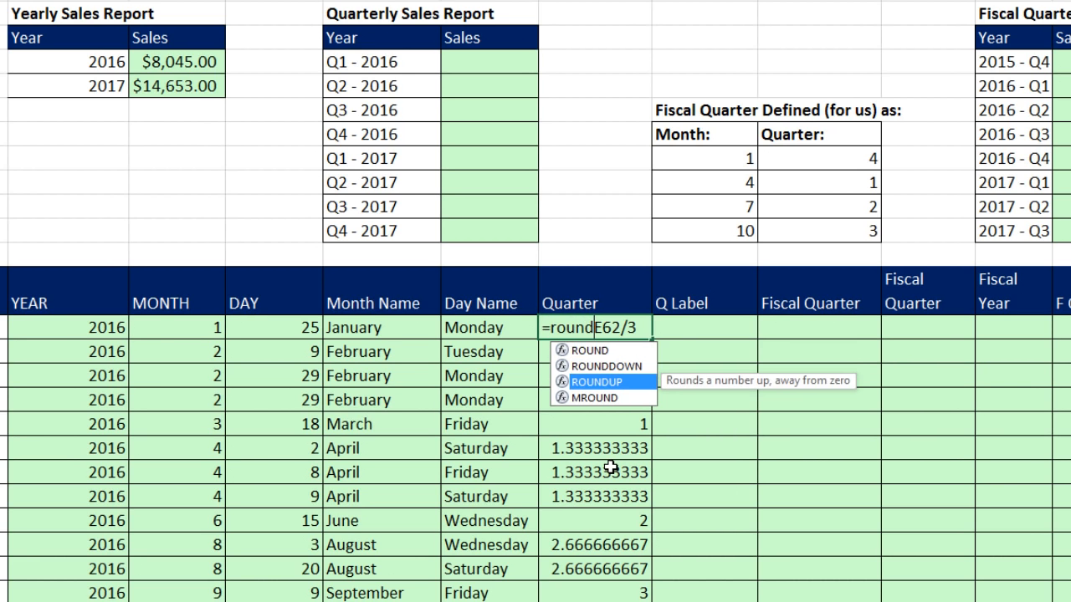
pyautogui.press('Tab')
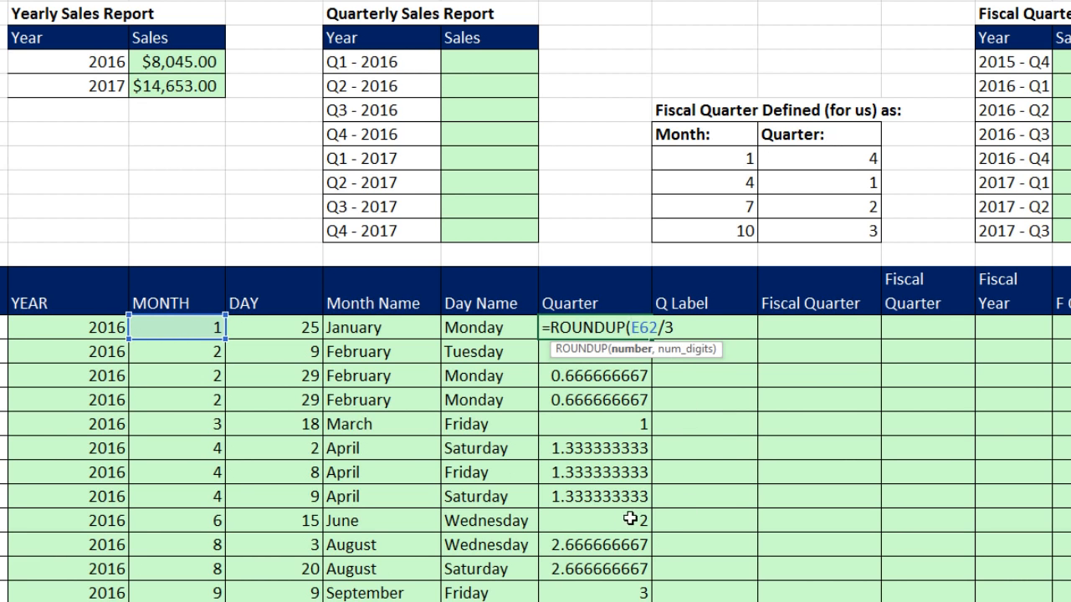
pyautogui.click(629, 353)
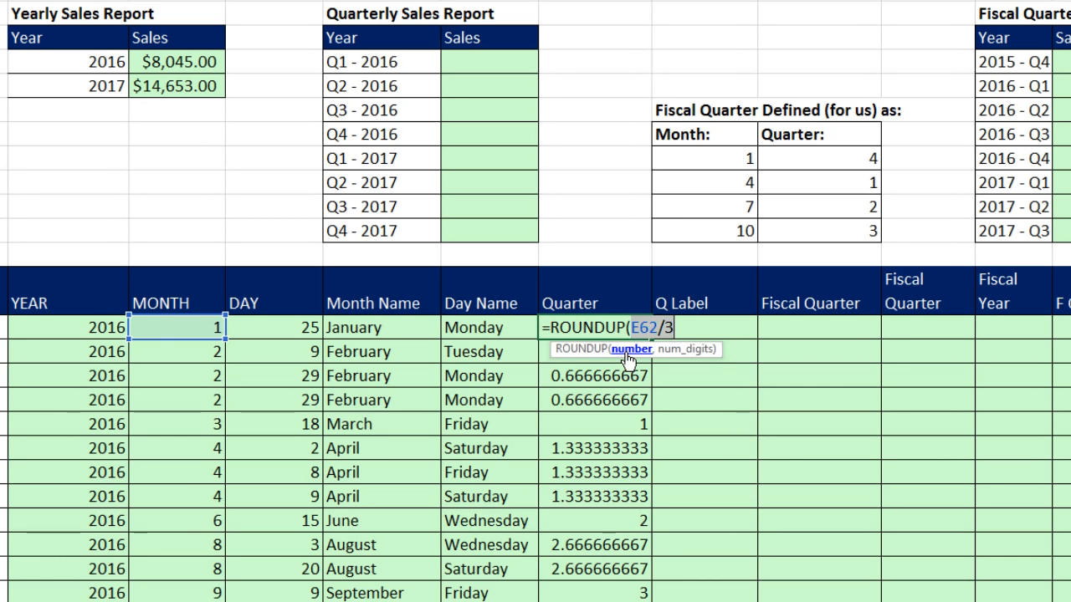
pyautogui.click(701, 324)
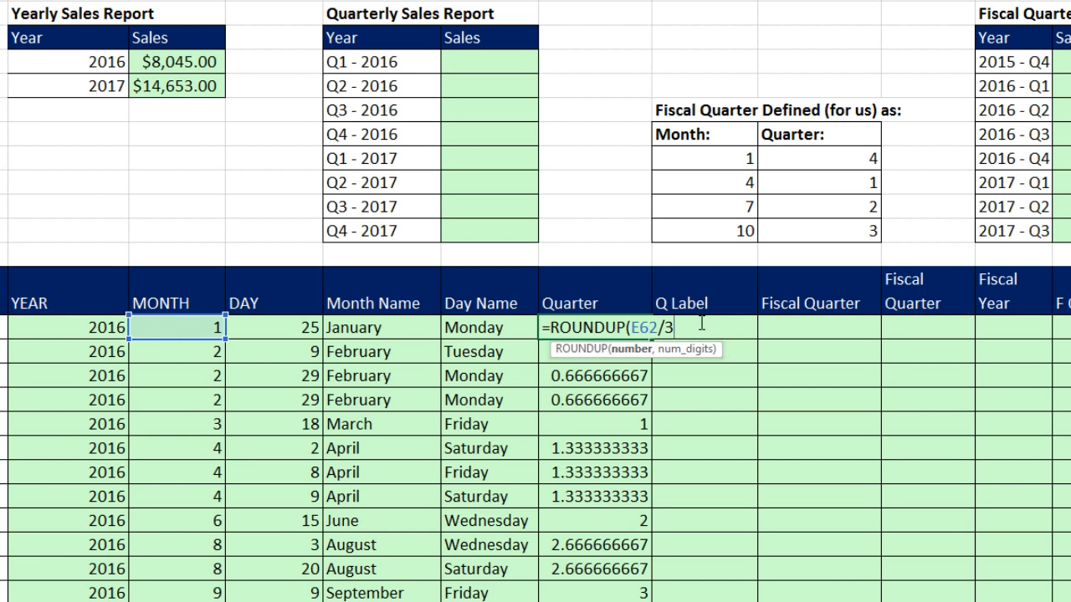
pyautogui.write(',')
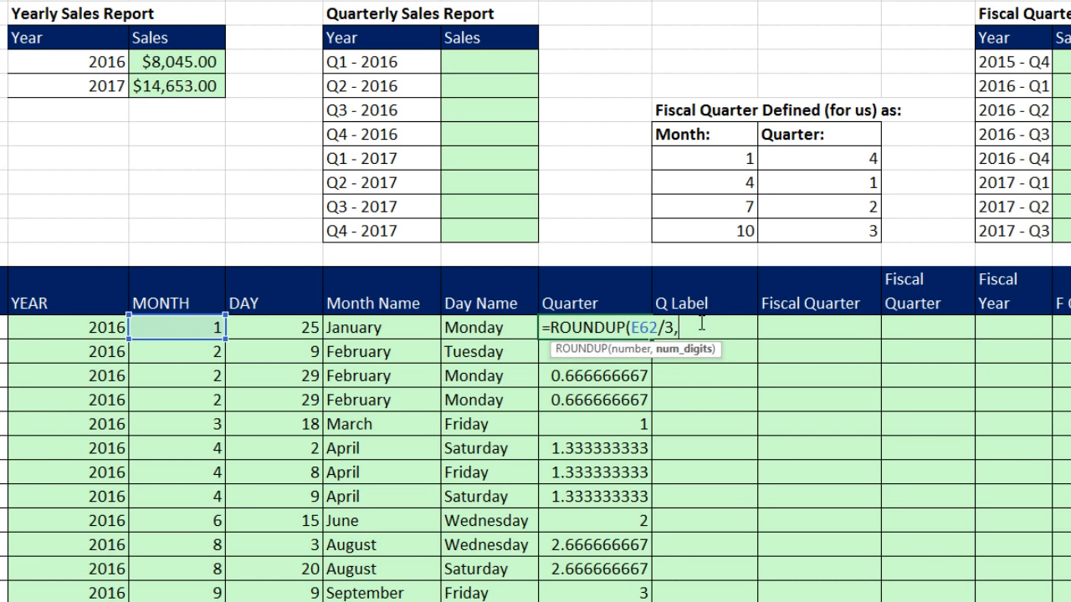
pyautogui.write('0)')
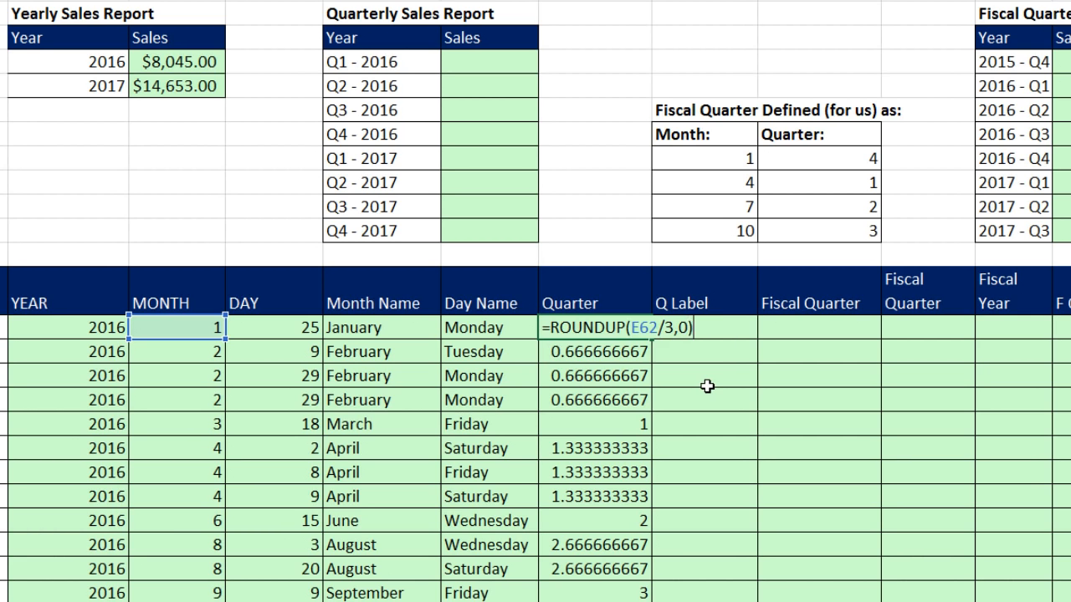
pyautogui.hotkey('ctrl', 'Return')
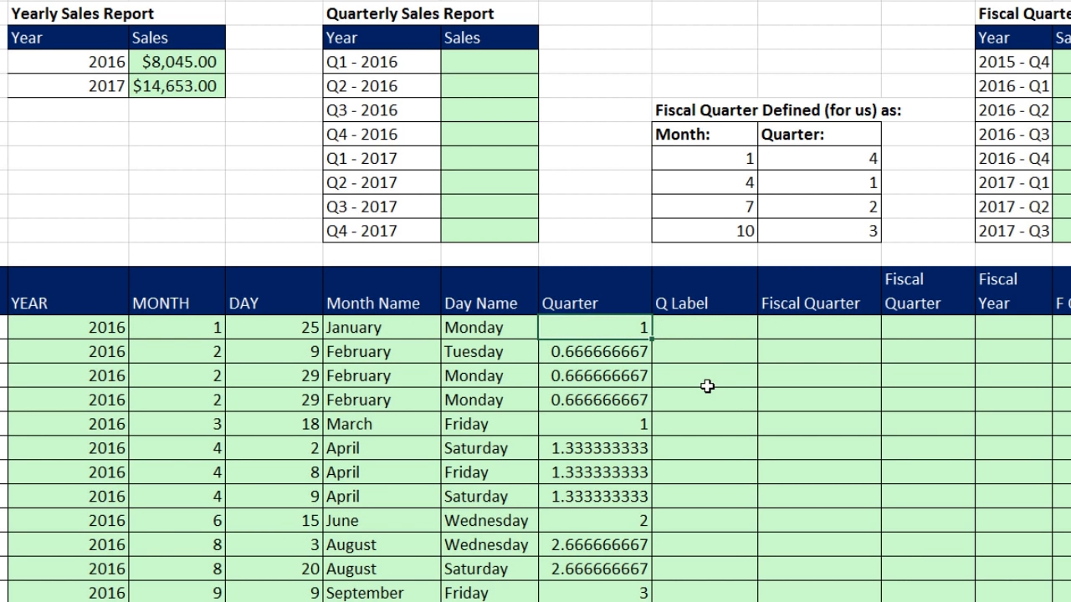
# Copy the ROUNDUP formula down the whole Quarter column and check the 2016 and 2017 rows.
pyautogui.doubleClick(652, 336)
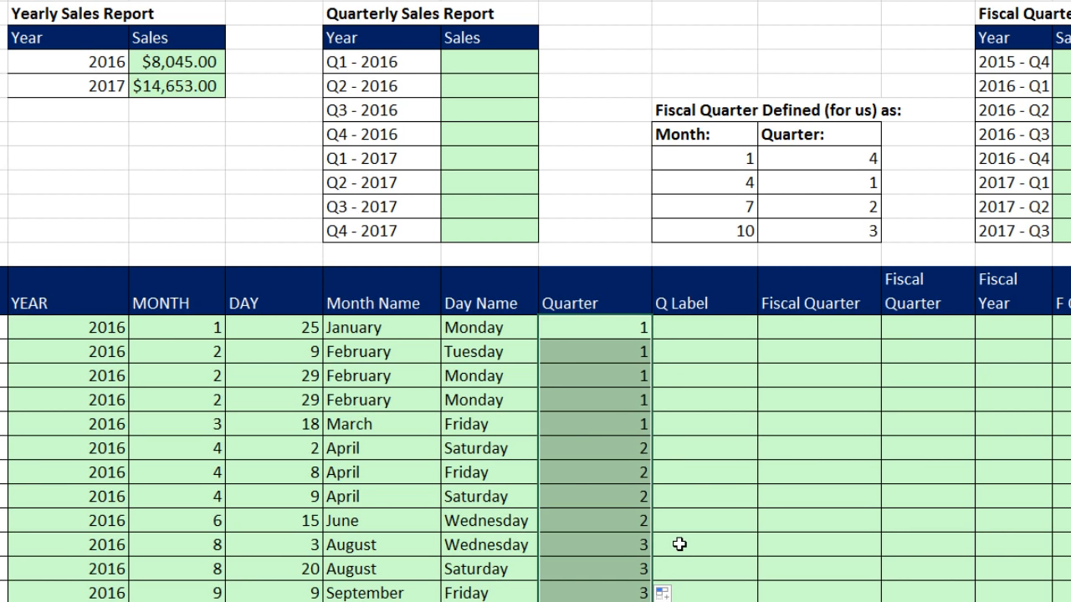
pyautogui.scroll(-7, 679, 544)
pyautogui.scroll(-4, 679, 534)
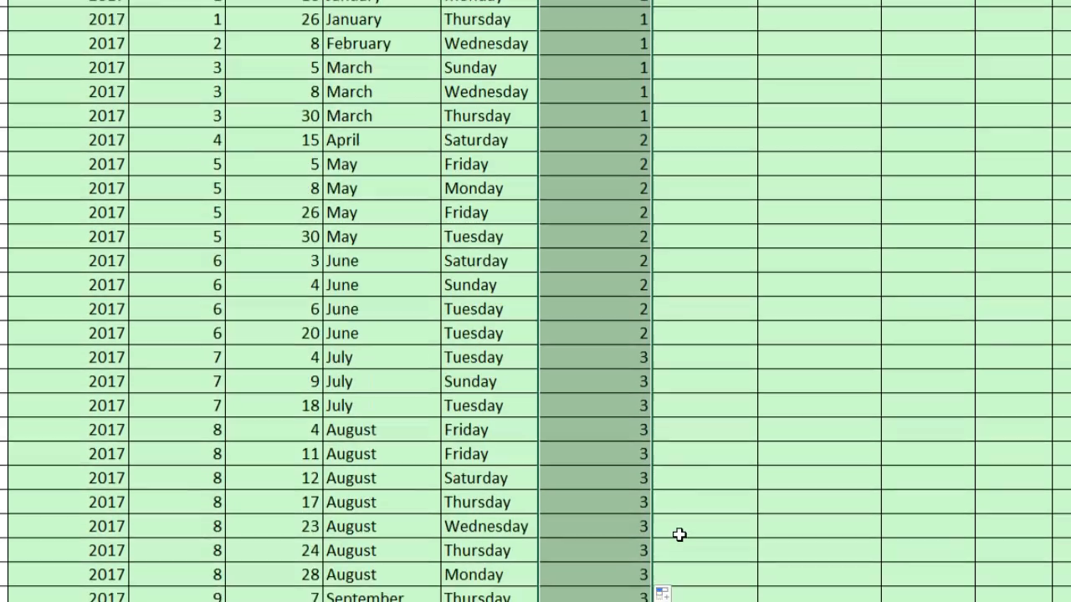
pyautogui.scroll(7, 717, 555)
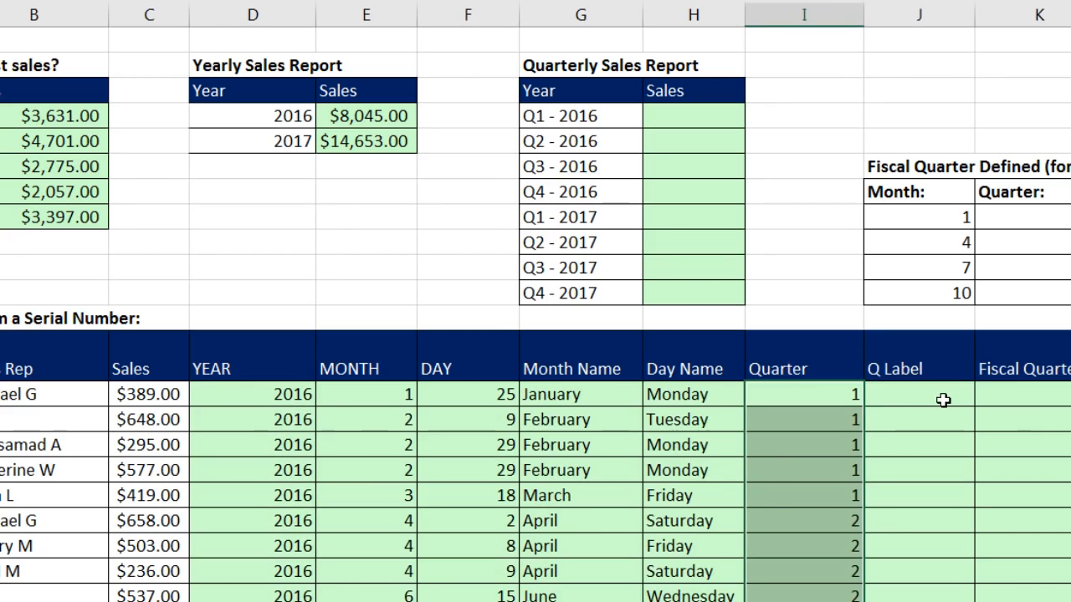
# Enter ="Q"&I62&" - "&D62 in the first Q Label cell J62, matching the label style of the Quarterly Sales Report.
pyautogui.click(843, 107)
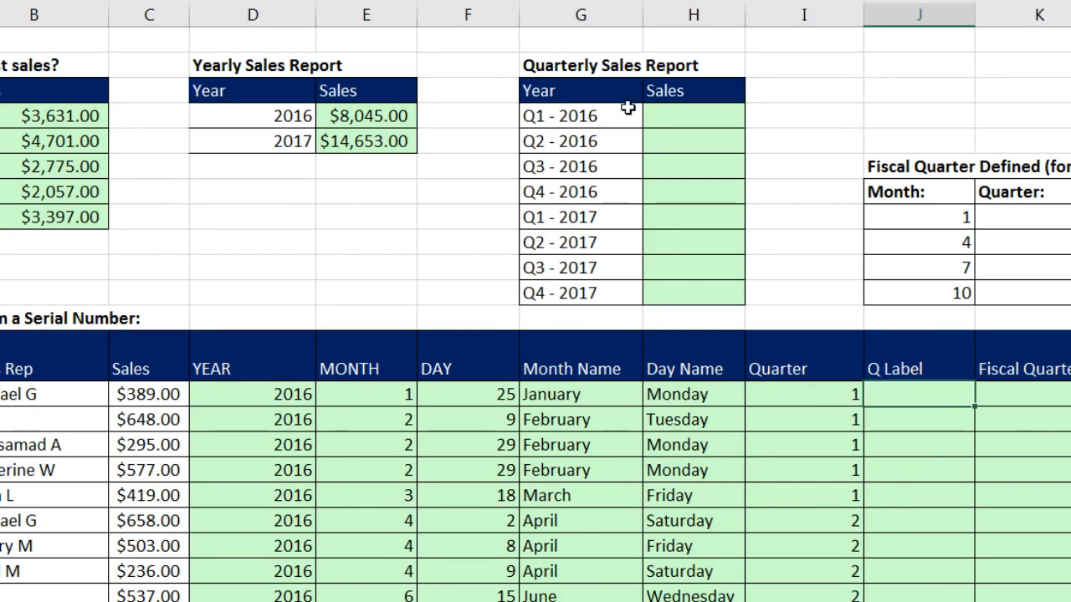
pyautogui.moveTo(593, 113); pyautogui.dragTo(602, 296)
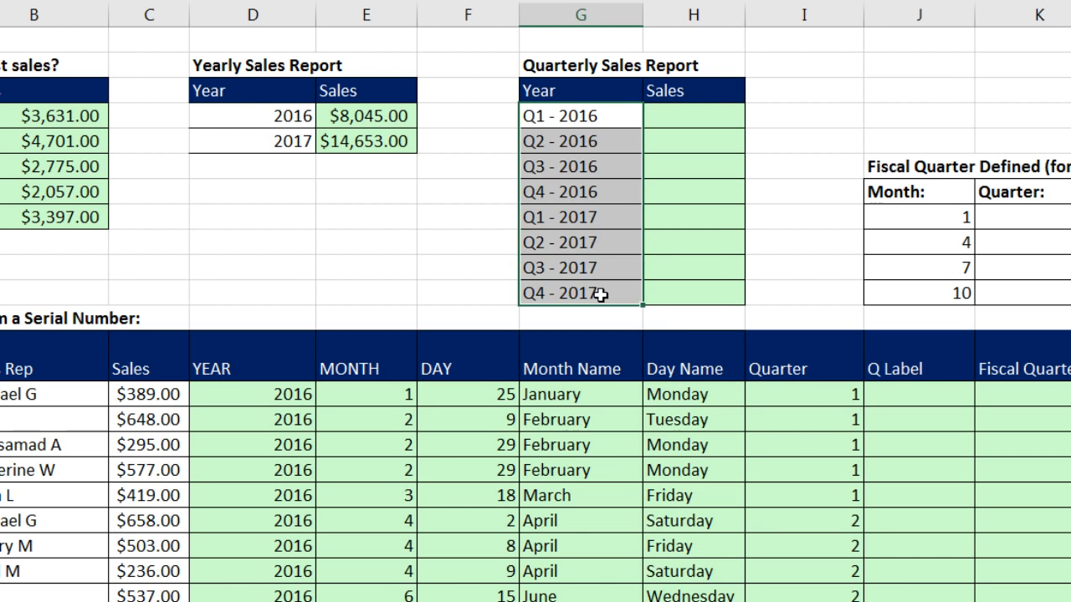
pyautogui.moveTo(895, 389)
pyautogui.mouseDown()
pyautogui.moveTo(911, 485)
pyautogui.moveTo(892, 390)
pyautogui.mouseUp()
pyautogui.write('=')
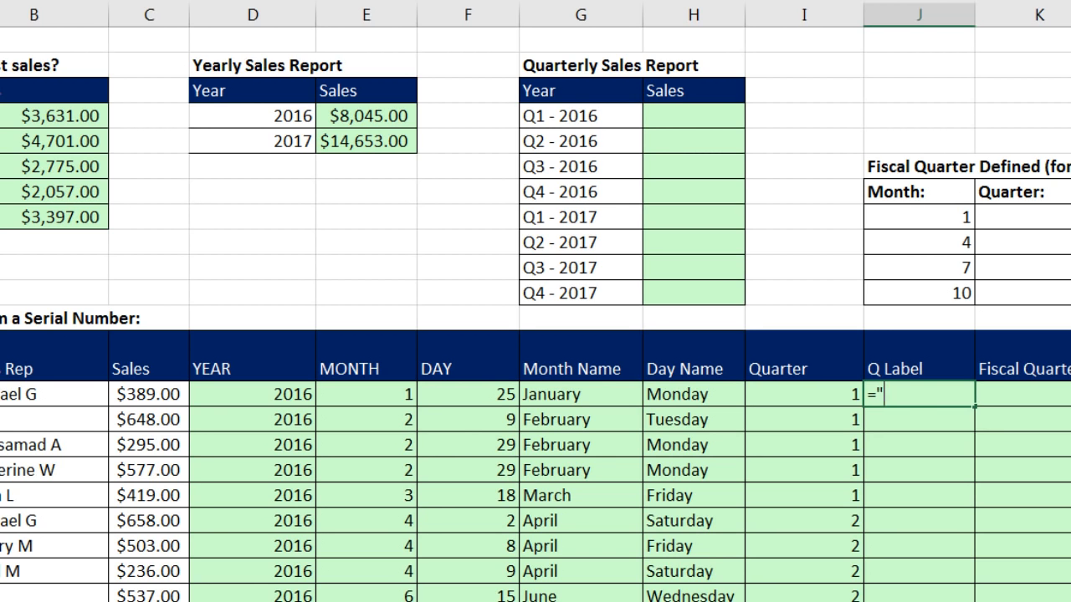
pyautogui.write('"Q"&')
pyautogui.press('Left')
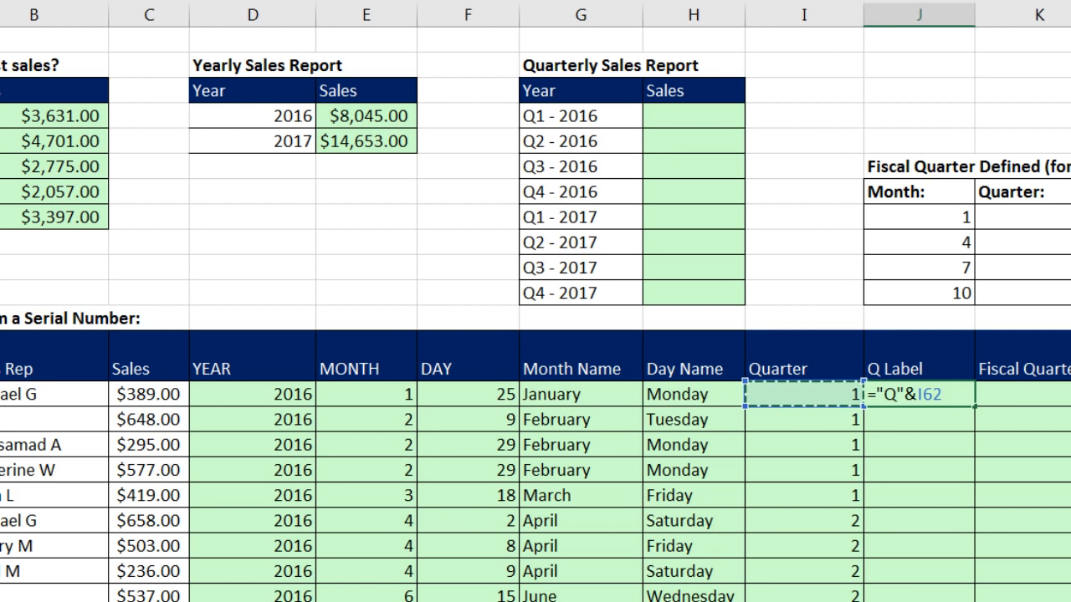
pyautogui.write('&')
pyautogui.press('Left')
pyautogui.press('Left')
pyautogui.press('Left')
pyautogui.press('Left')
pyautogui.press('Left')
pyautogui.press('Left')
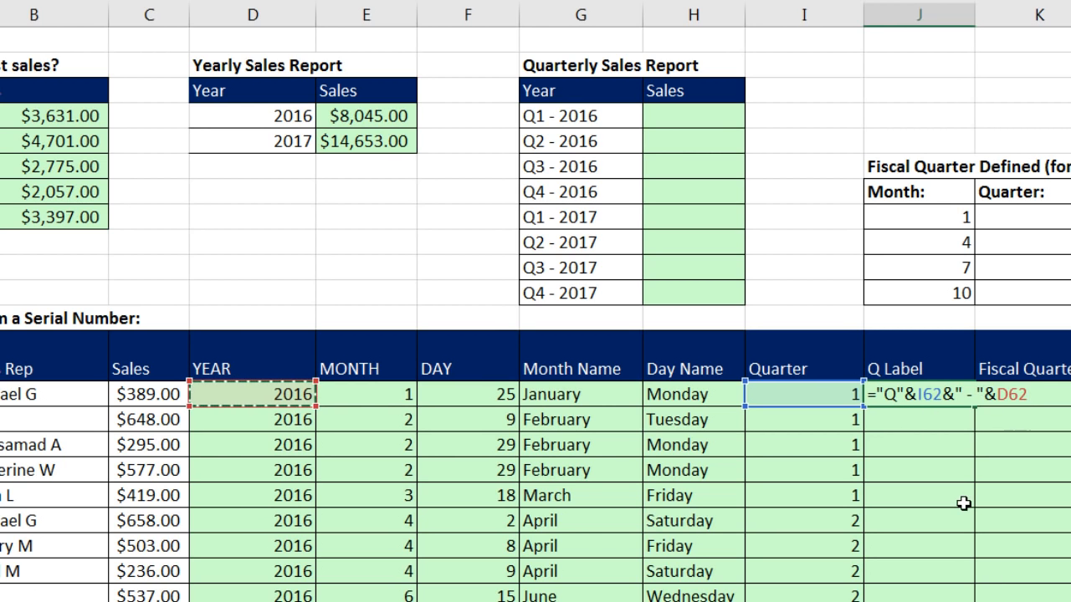
pyautogui.hotkey('ctrl', 'Return')
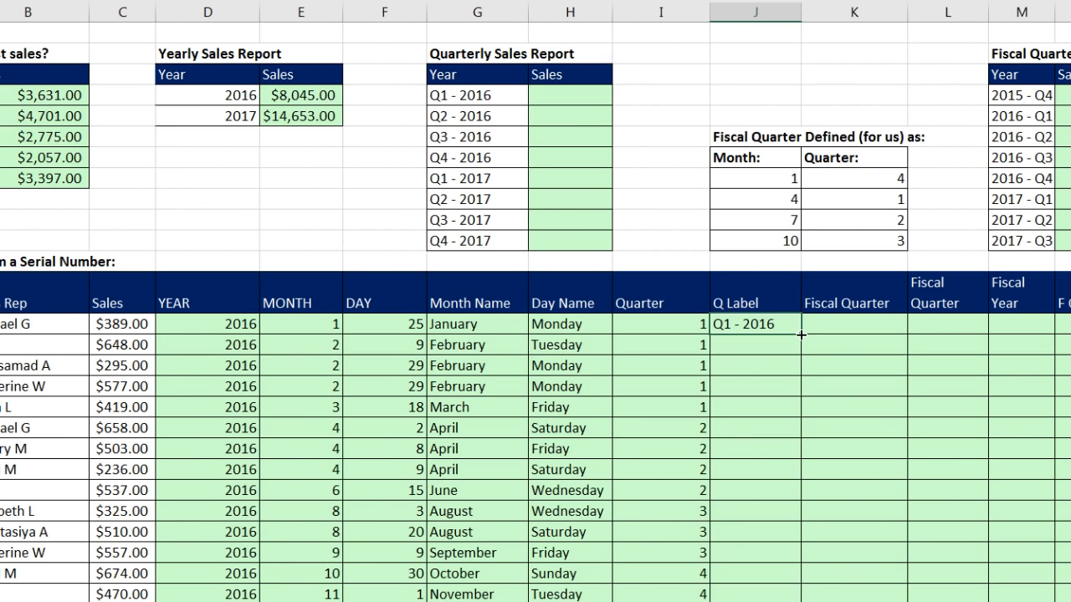
# Copy the J62 label formula down the whole Q Label column and check the rows.
pyautogui.doubleClick(974, 408)
pyautogui.scroll(-12, 800, 337)
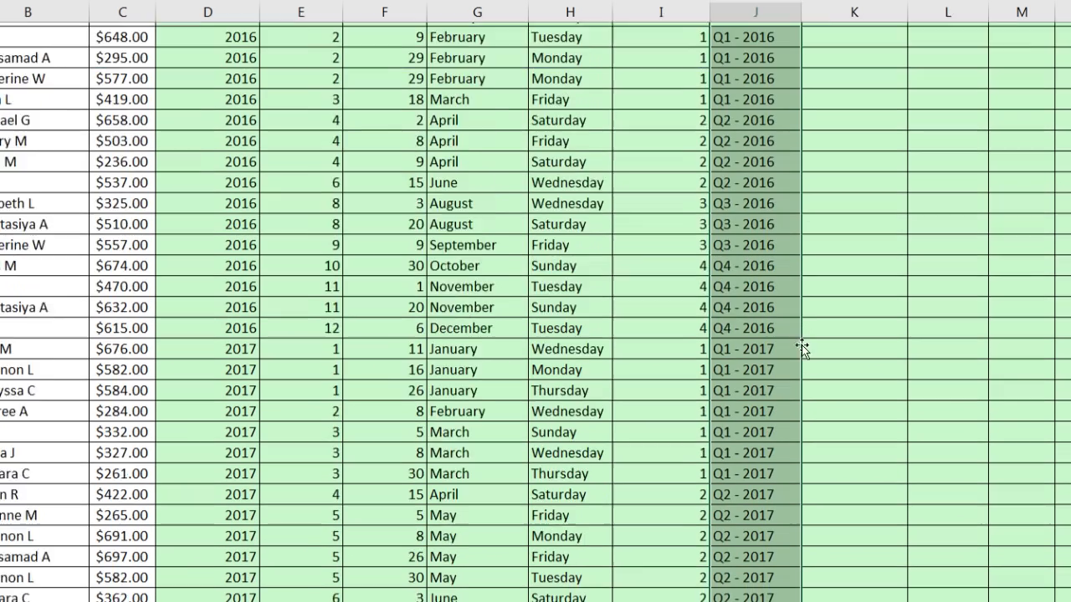
pyautogui.scroll(15, 798, 380)
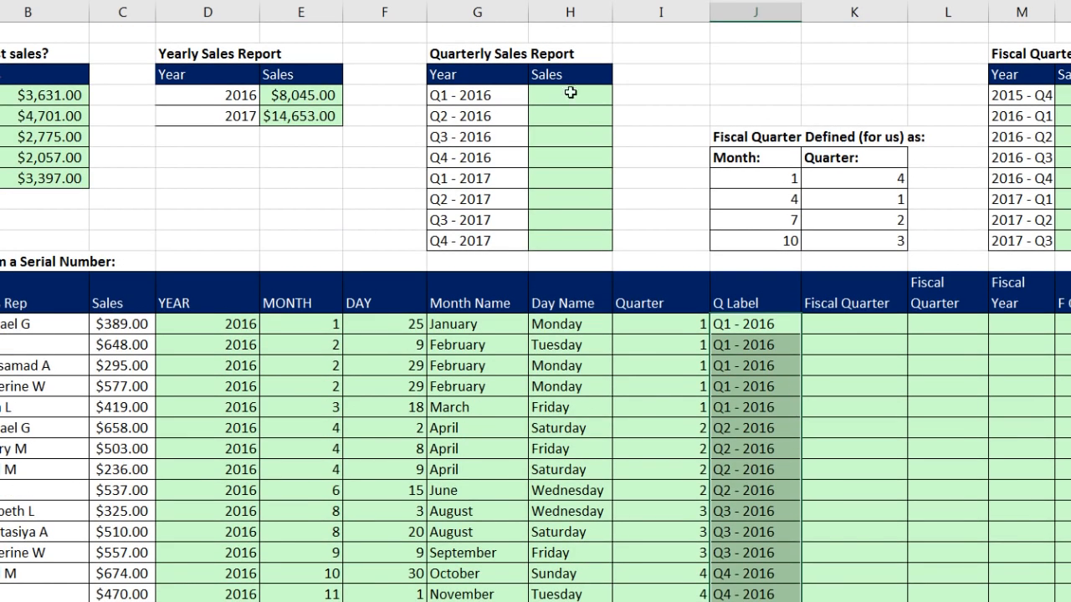
# Start a SUMIFS formula in the Q1 - 2016 Sales cell H52 with the absolute Sales column range $C$62:$C$107 as sum range.
pyautogui.click(569, 93)
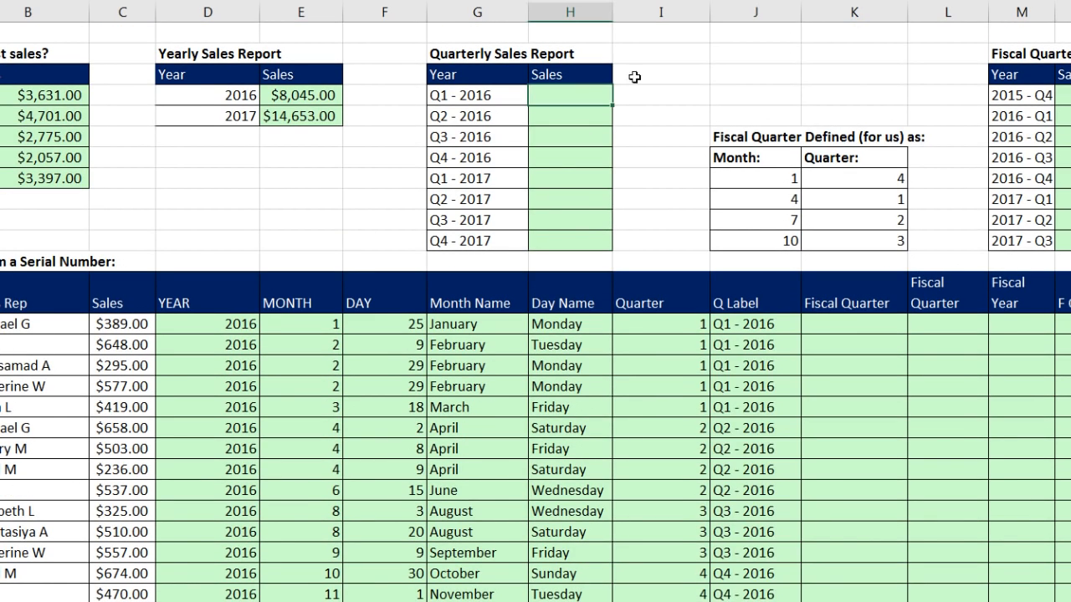
pyautogui.write('=sumifs(')
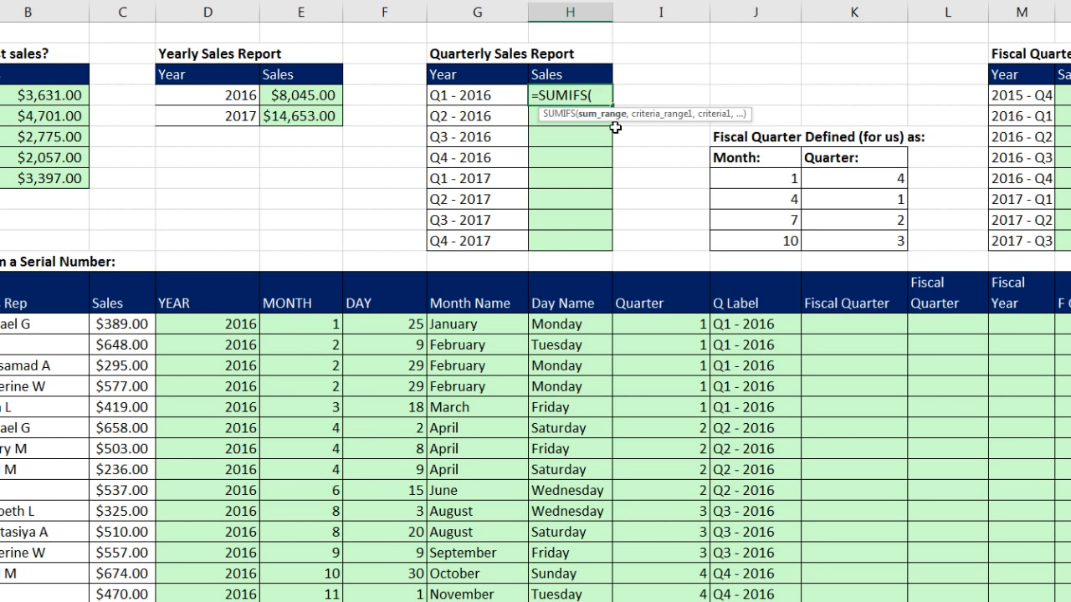
pyautogui.click(109, 325)
pyautogui.hotkey('ctrl', 'shift', 'Down')
pyautogui.press('F4')
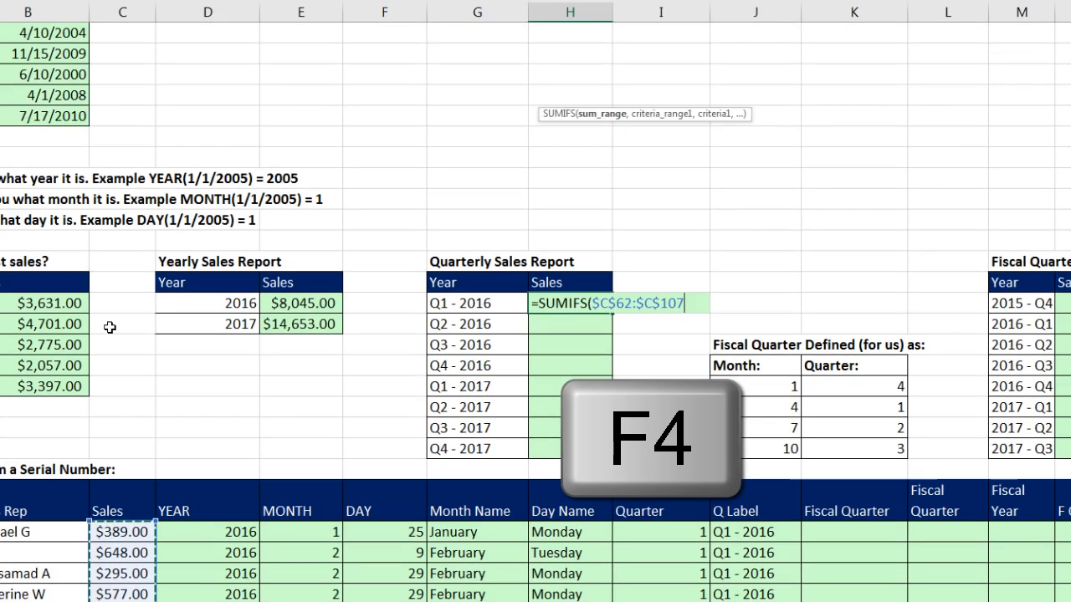
pyautogui.write(',')
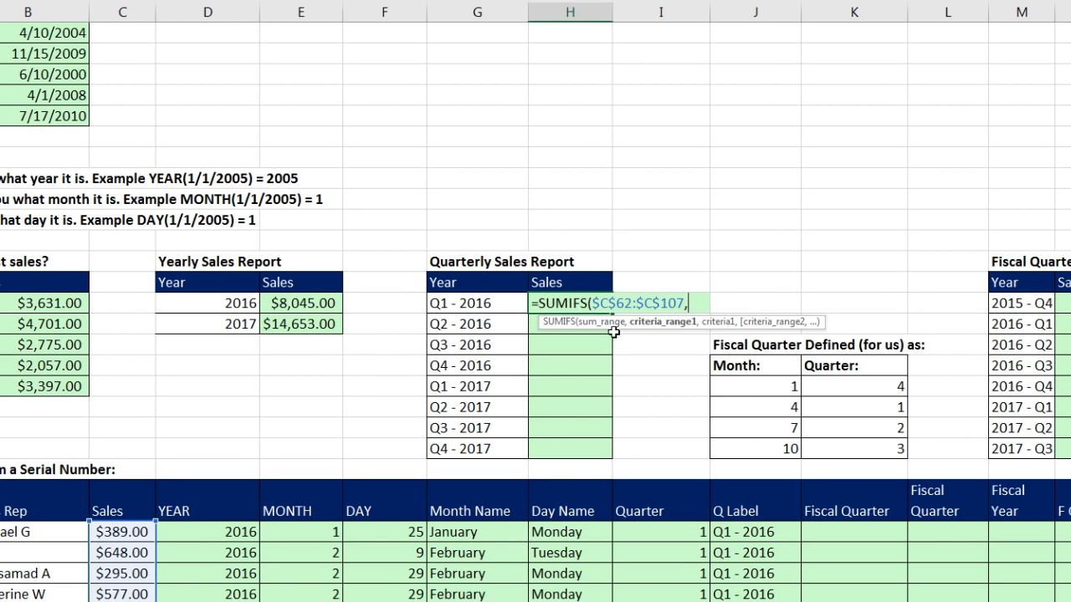
# Complete the SUMIFS formula with the absolute Q Label range $J$62:$J$107 as criteria range and G52 as criterion.
pyautogui.scroll(-3, 662, 333)
pyautogui.click(743, 347)
pyautogui.hotkey('ctrl', 'shift', 'Down')
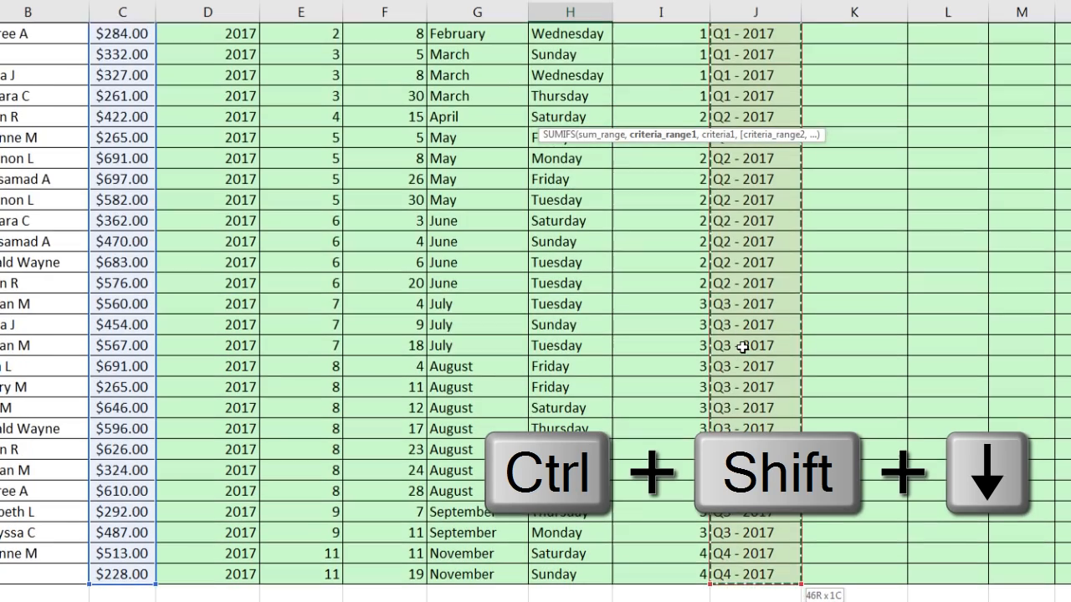
pyautogui.press('F4')
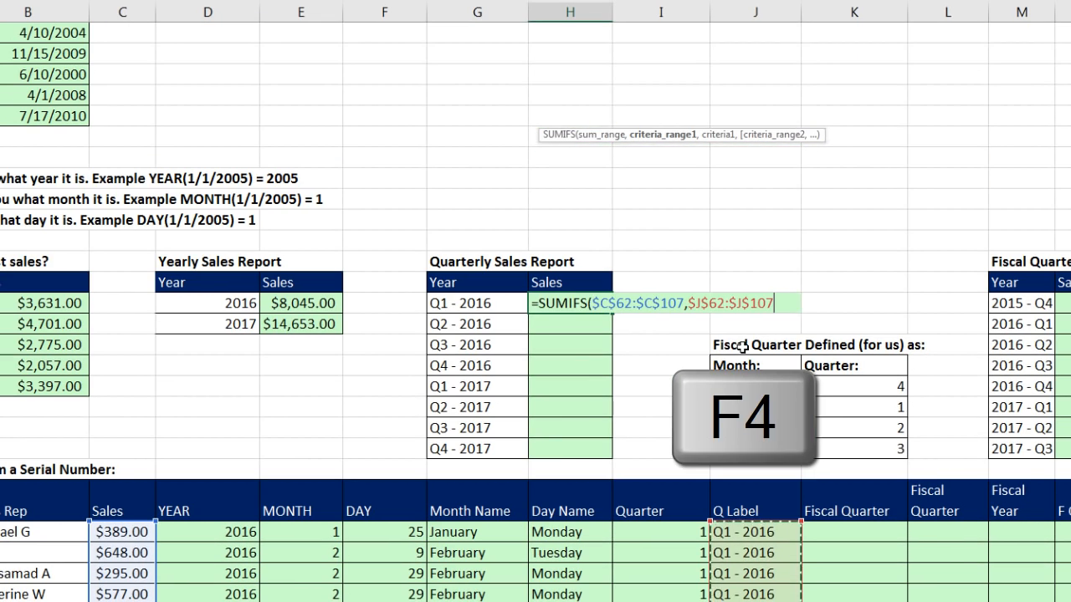
pyautogui.write(',')
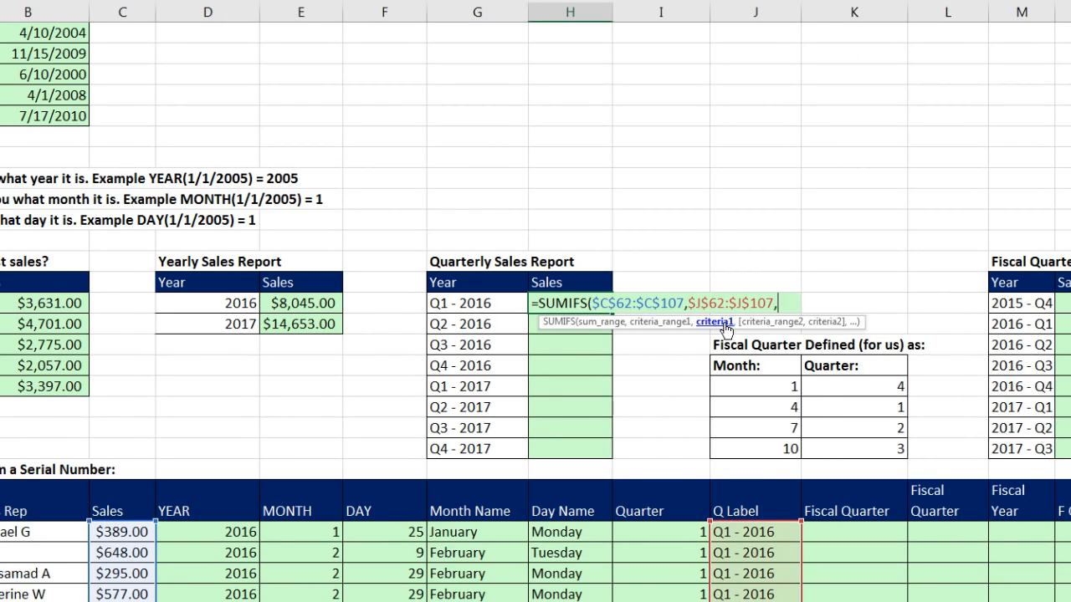
pyautogui.click(498, 306)
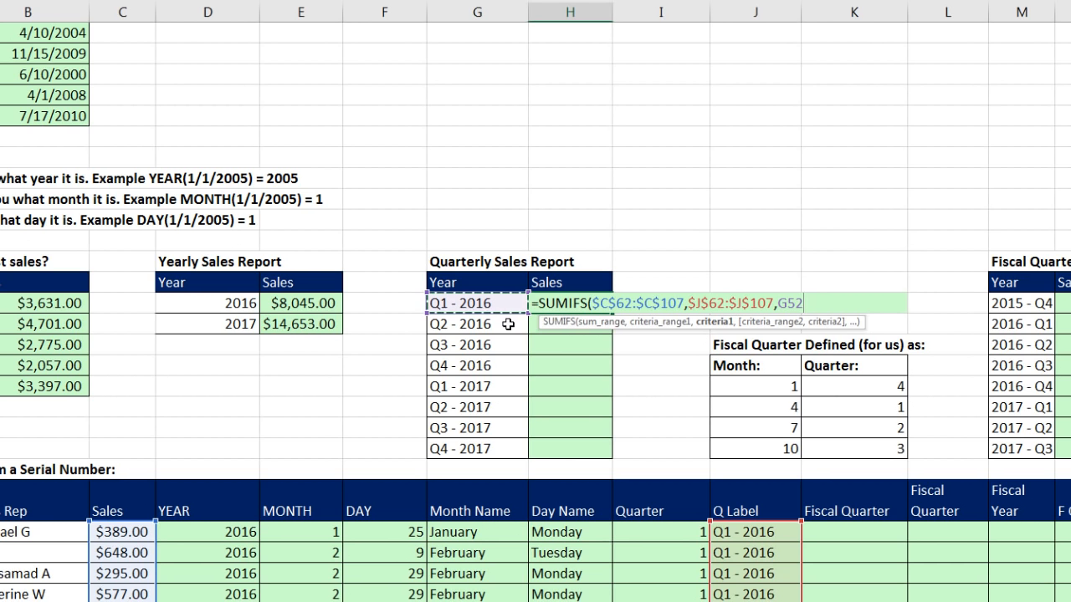
pyautogui.hotkey('ctrl', 'Return')
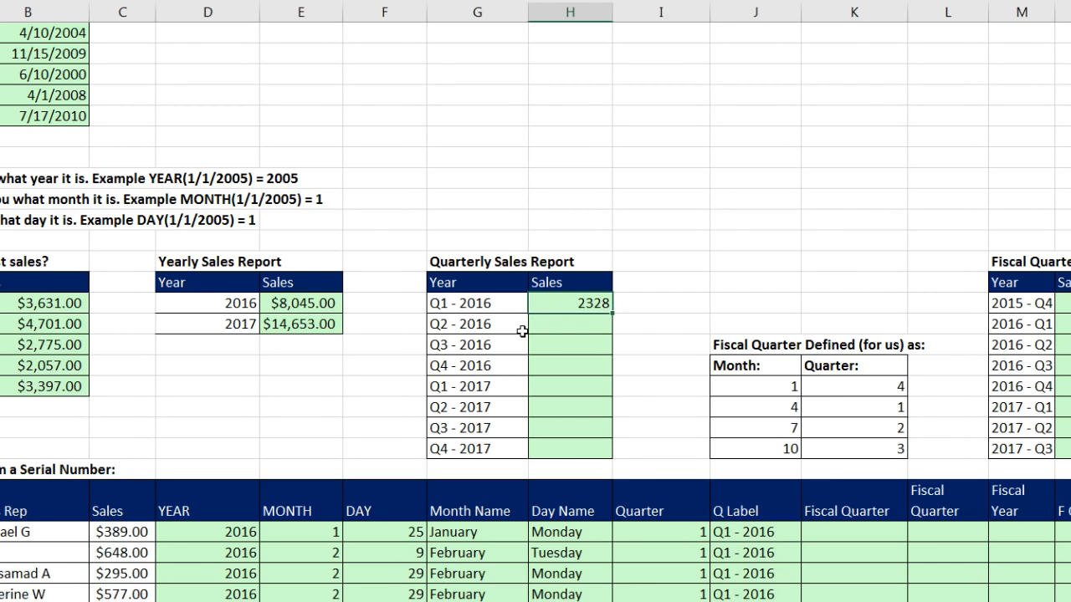
# Copy the SUMIFS formula down through Q4 - 2017 and check the references in the last cell.
pyautogui.doubleClick(613, 312)
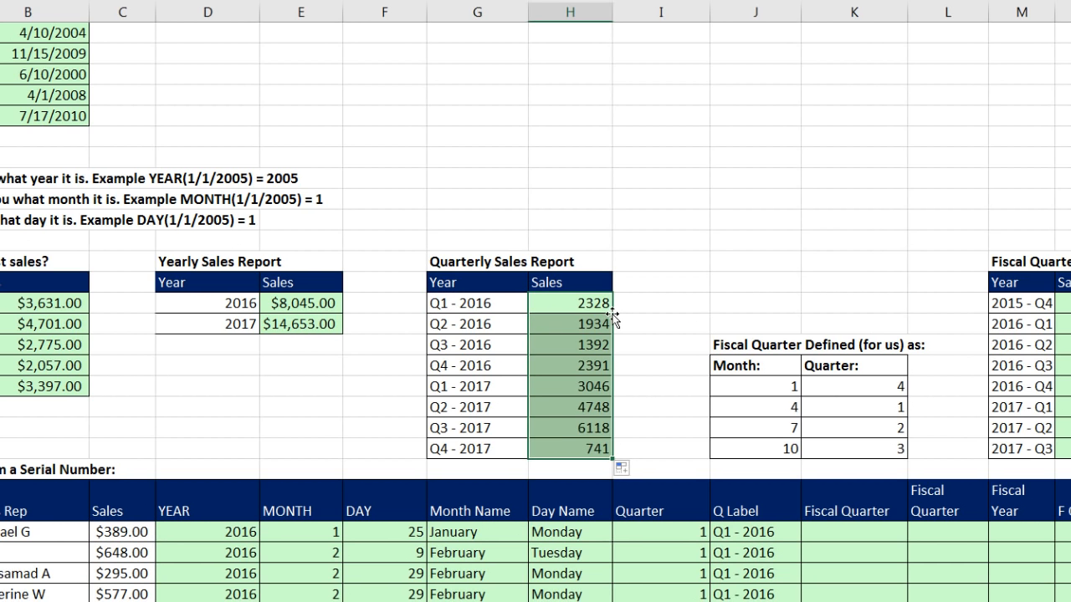
pyautogui.click(574, 449)
pyautogui.press('F2')
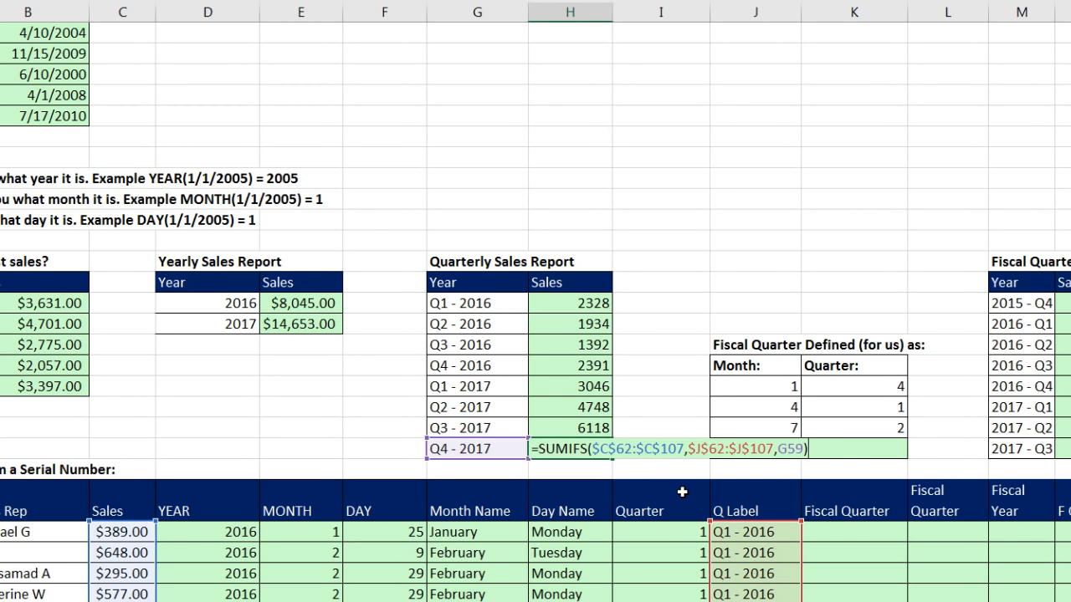
pyautogui.press('Escape')
# Examine the Quarter column's groups of rows against the fiscal quarter definition table and the empty Fiscal Quarter column.
pyautogui.scroll(-3, 684, 491)
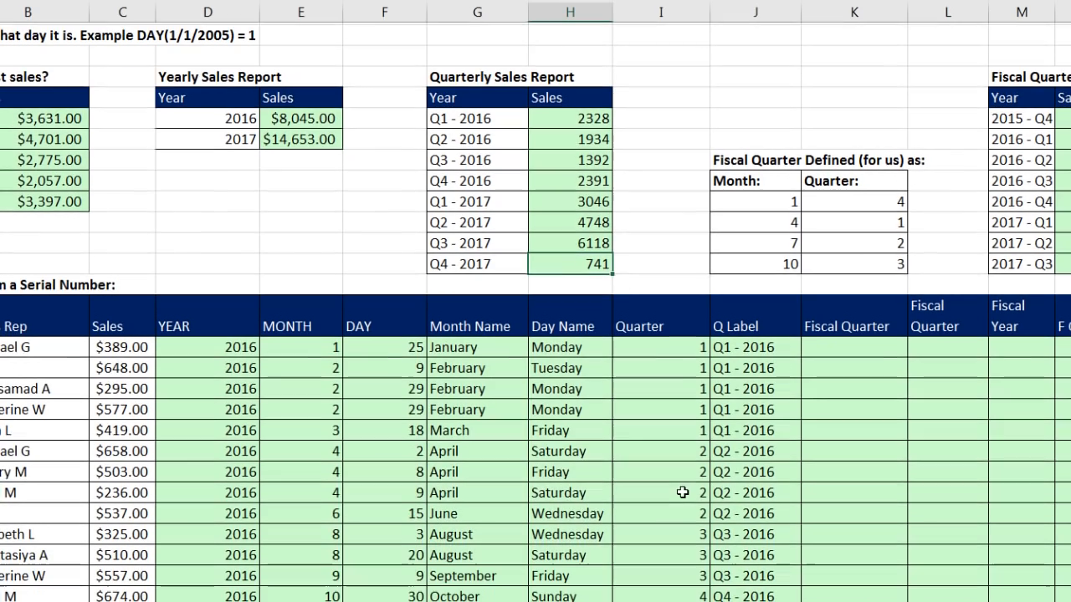
pyautogui.scroll(-1, 893, 340)
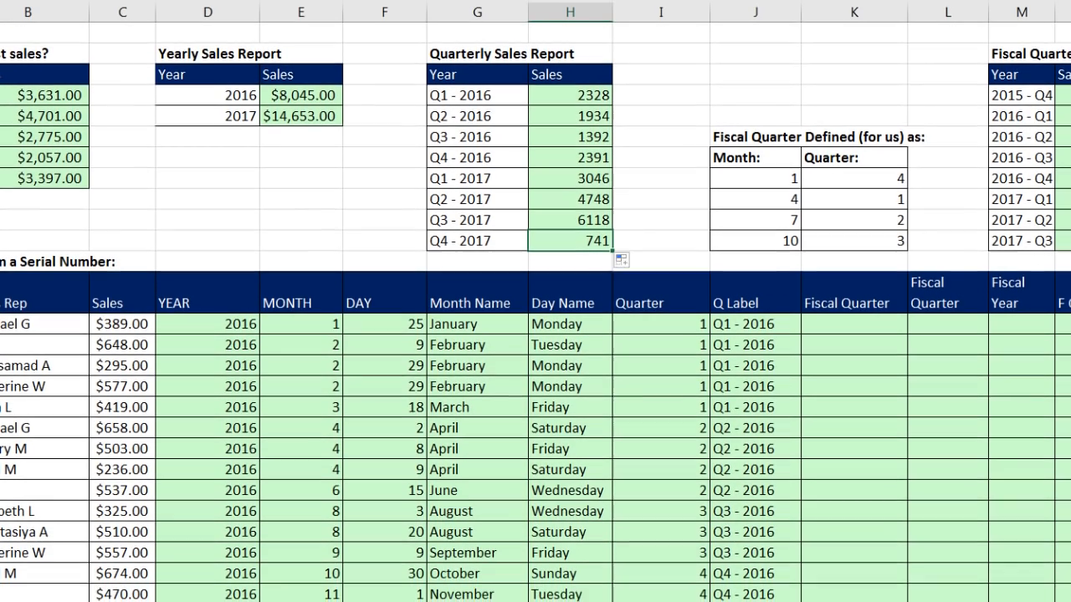
pyautogui.click(826, 307)
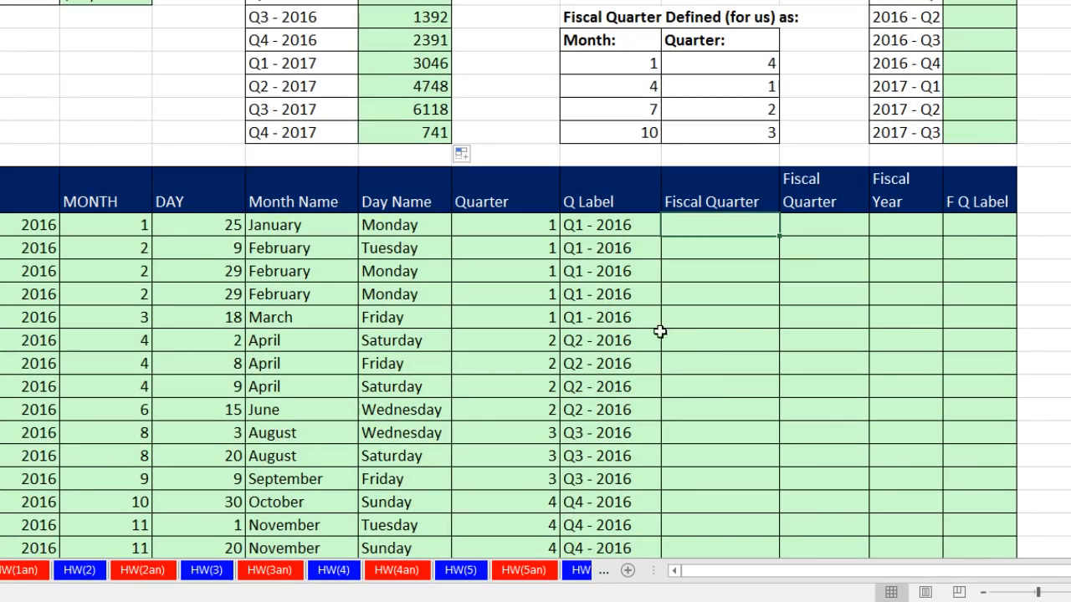
pyautogui.moveTo(500, 225)
pyautogui.mouseDown()
pyautogui.moveTo(494, 318)
pyautogui.moveTo(518, 363)
pyautogui.moveTo(523, 414)
pyautogui.mouseUp()
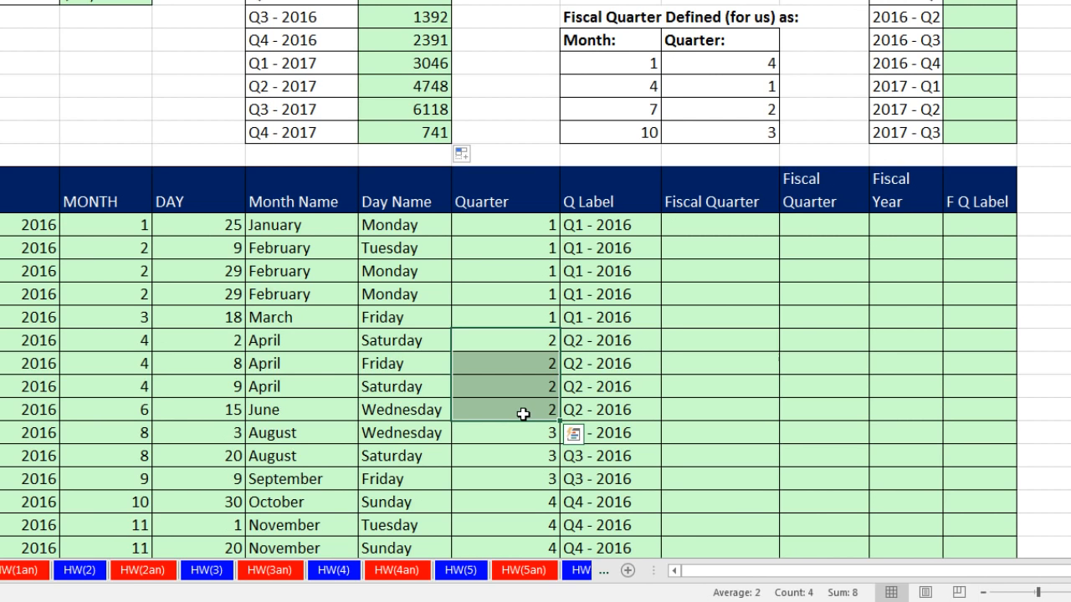
# Examine the MONTH values of the first 2016 rows against the fiscal quarter definition table and the two empty Fiscal Quarter columns.
pyautogui.click(708, 232)
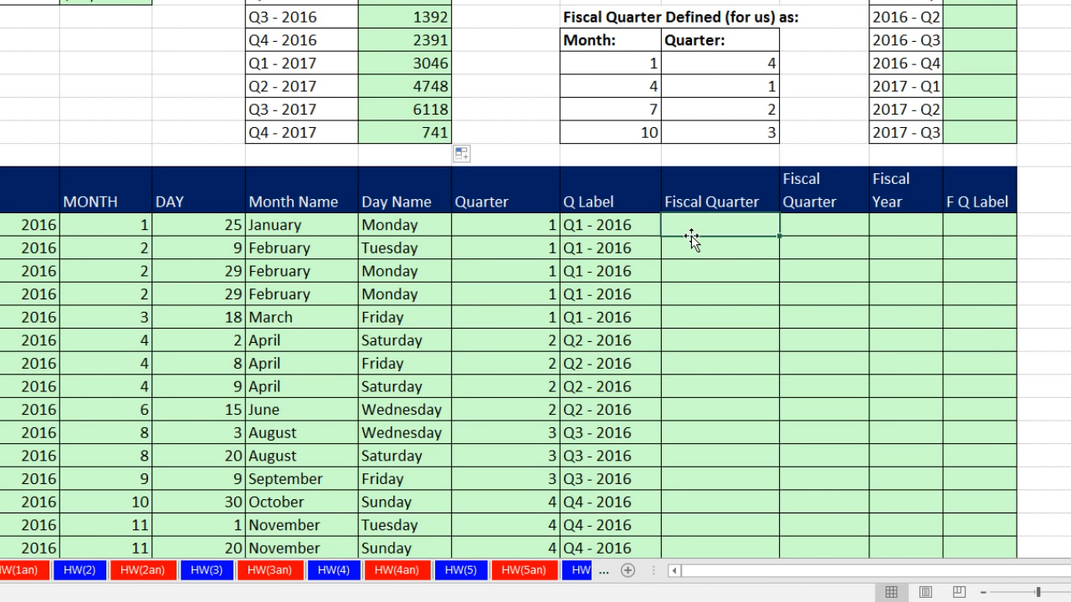
pyautogui.moveTo(113, 233); pyautogui.dragTo(107, 411)
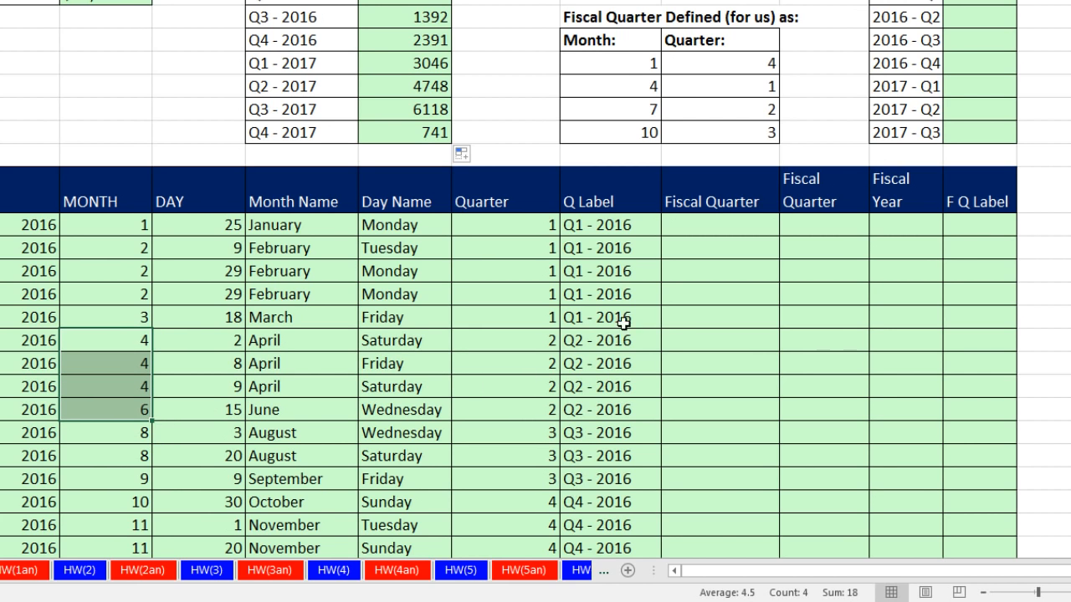
pyautogui.click(686, 221)
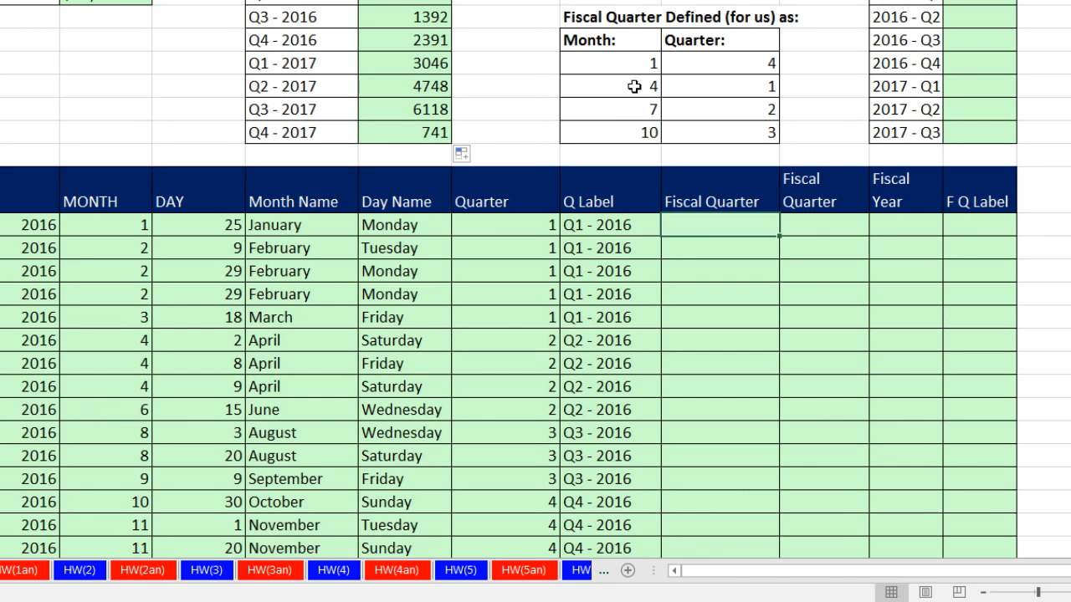
pyautogui.moveTo(621, 71)
pyautogui.mouseDown()
pyautogui.moveTo(710, 102)
pyautogui.moveTo(703, 147)
pyautogui.mouseUp()
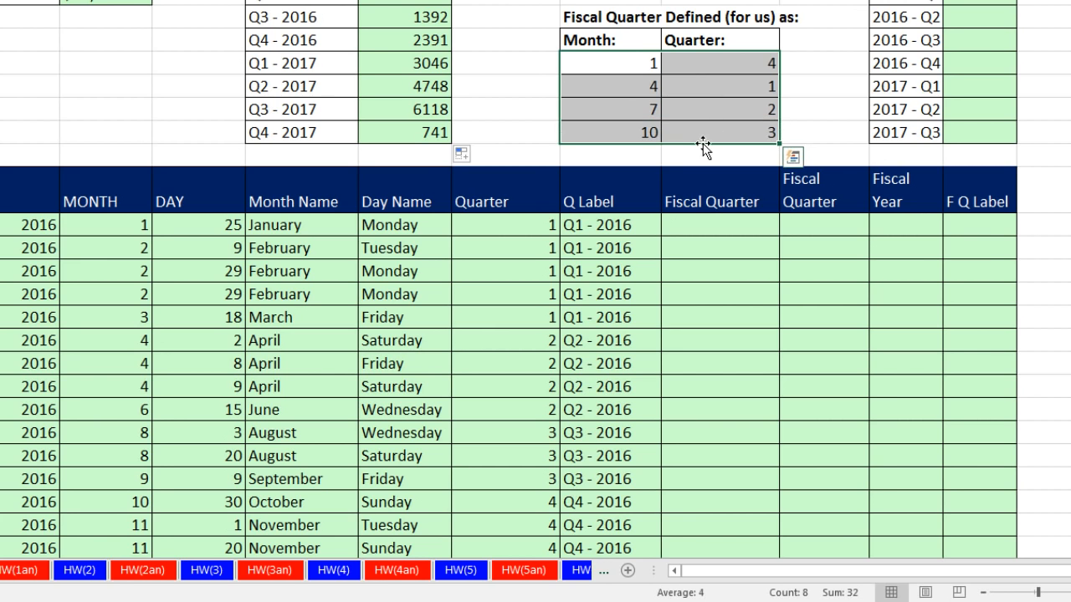
pyautogui.click(826, 229)
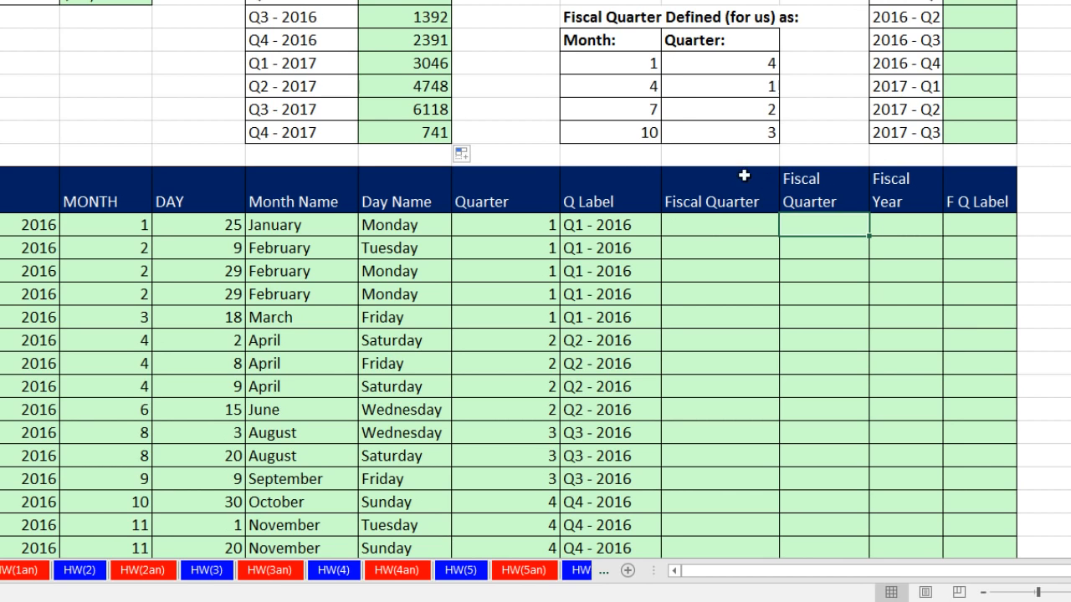
pyautogui.click(694, 230)
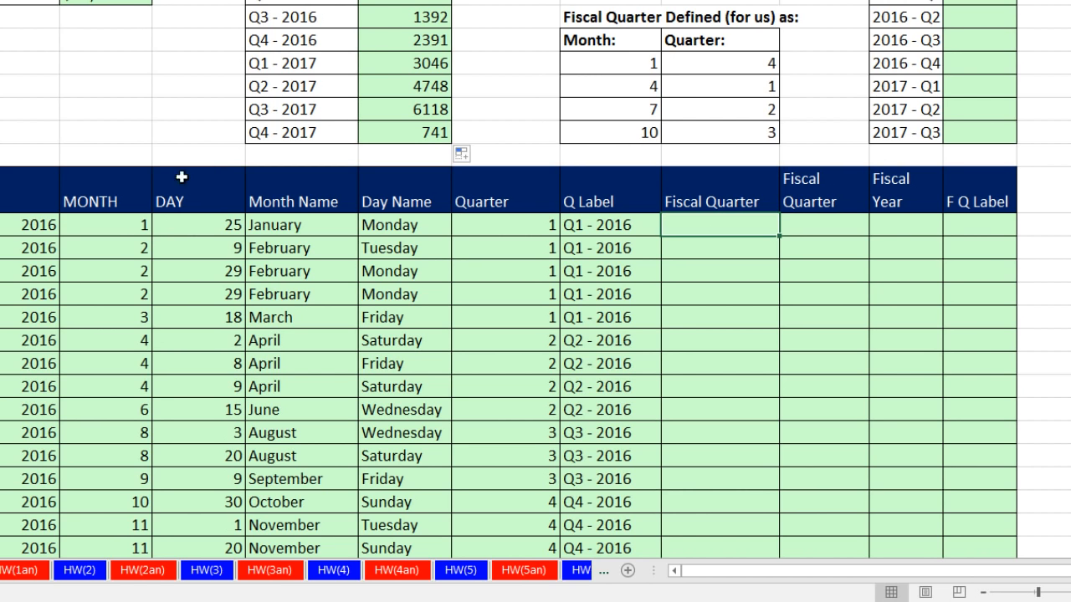
pyautogui.click(118, 226)
pyautogui.click(124, 249)
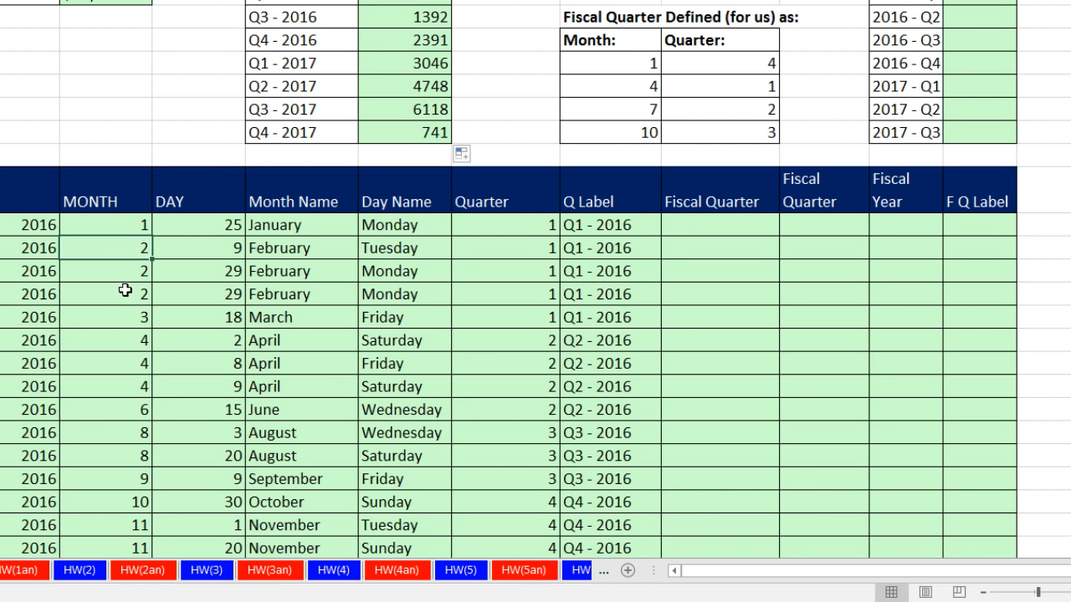
pyautogui.click(131, 317)
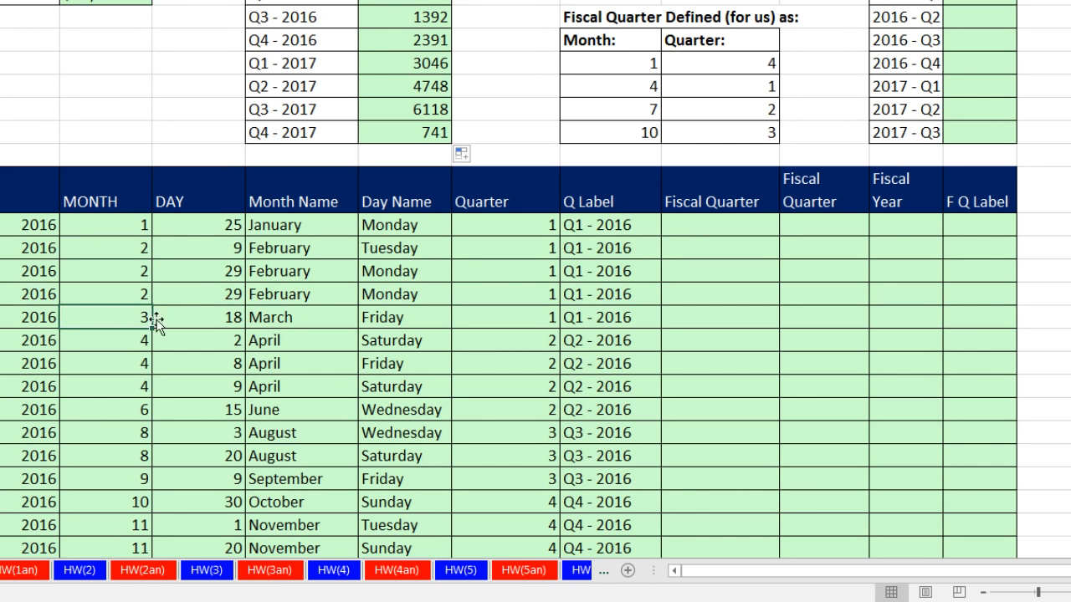
pyautogui.click(712, 224)
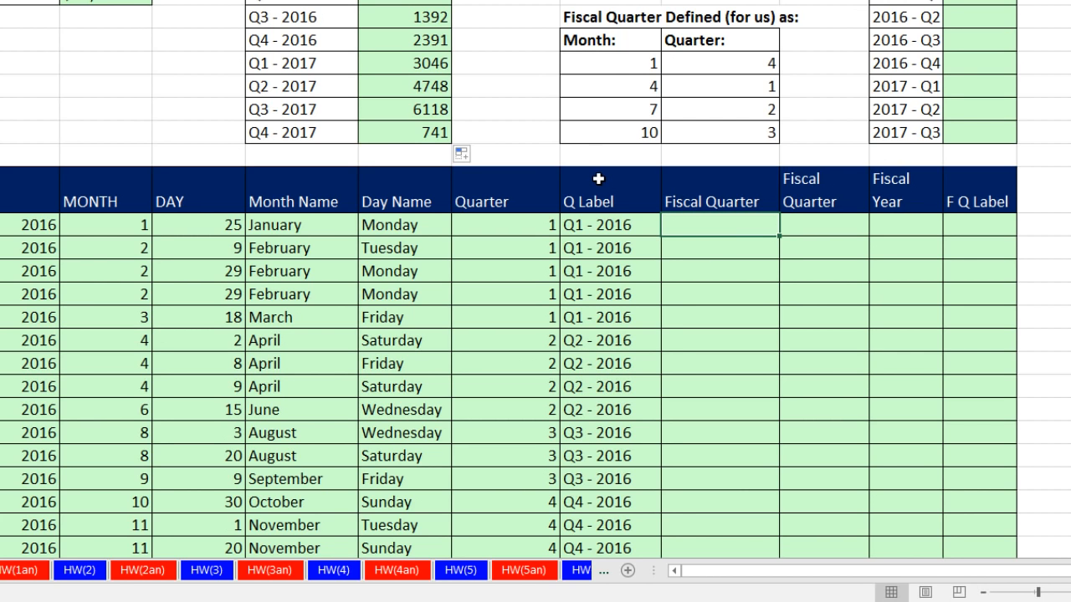
# Read through the month and quarter pairs of the fiscal quarter definition table row by row.
pyautogui.click(619, 64)
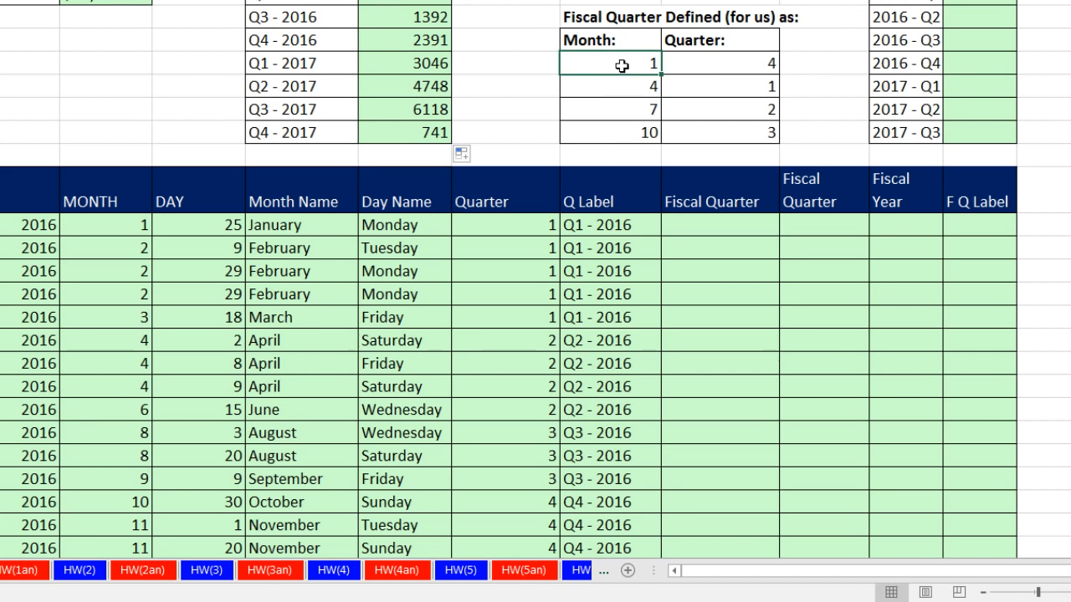
pyautogui.click(709, 64)
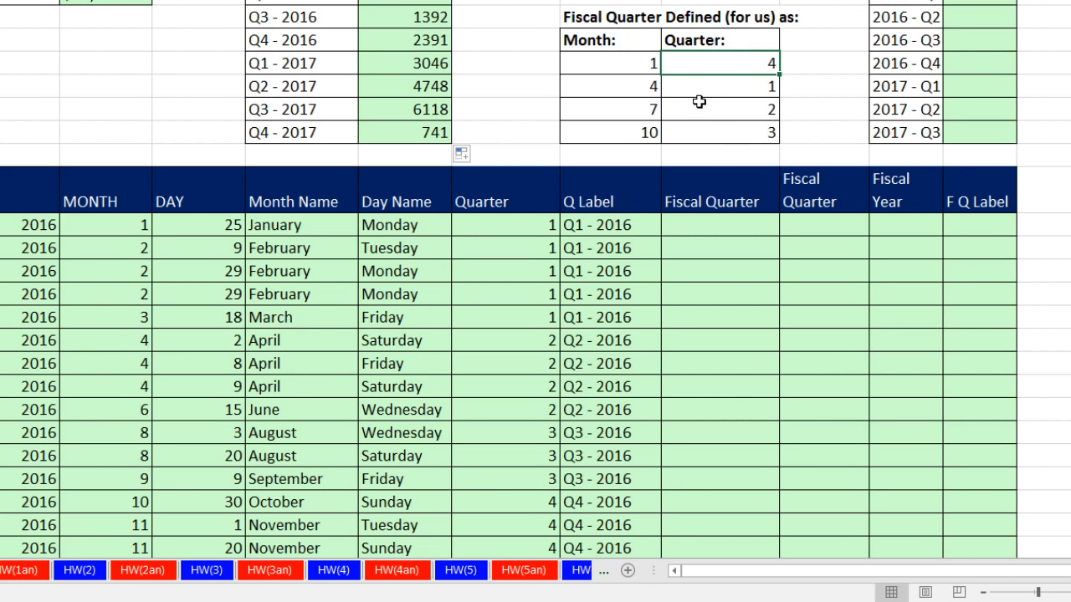
pyautogui.click(652, 84)
pyautogui.click(712, 85)
pyautogui.click(639, 109)
pyautogui.click(720, 108)
pyautogui.click(651, 133)
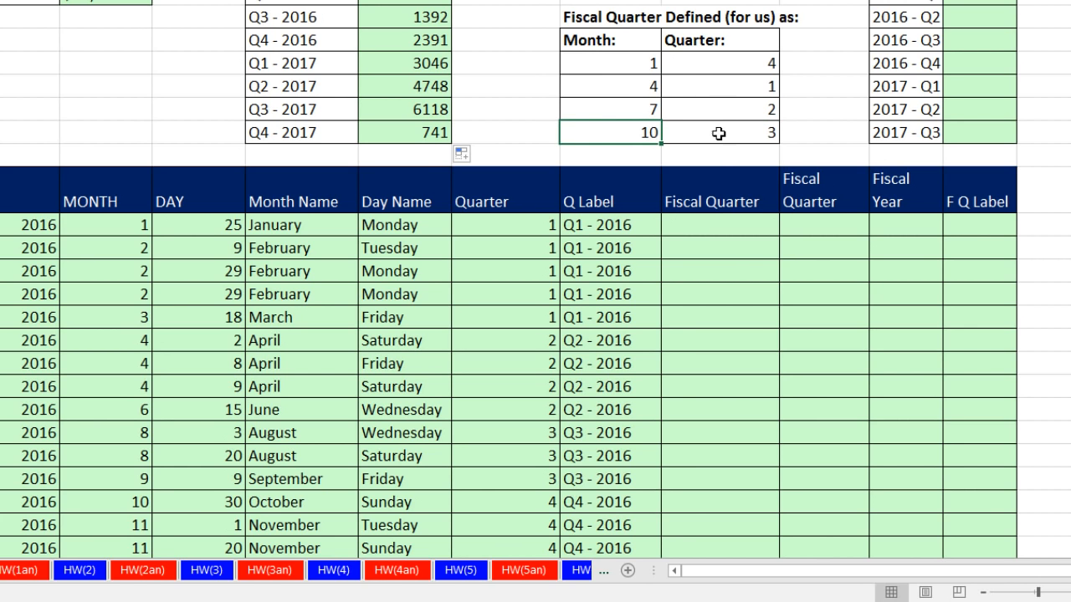
# Enter a VLOOKUP formula in Fiscal Quarter cell K62 that looks up month E62 in the absolute range $J$56:$K$59 and returns column 2.
pyautogui.click(691, 227)
pyautogui.write('=VLOOKUP(')
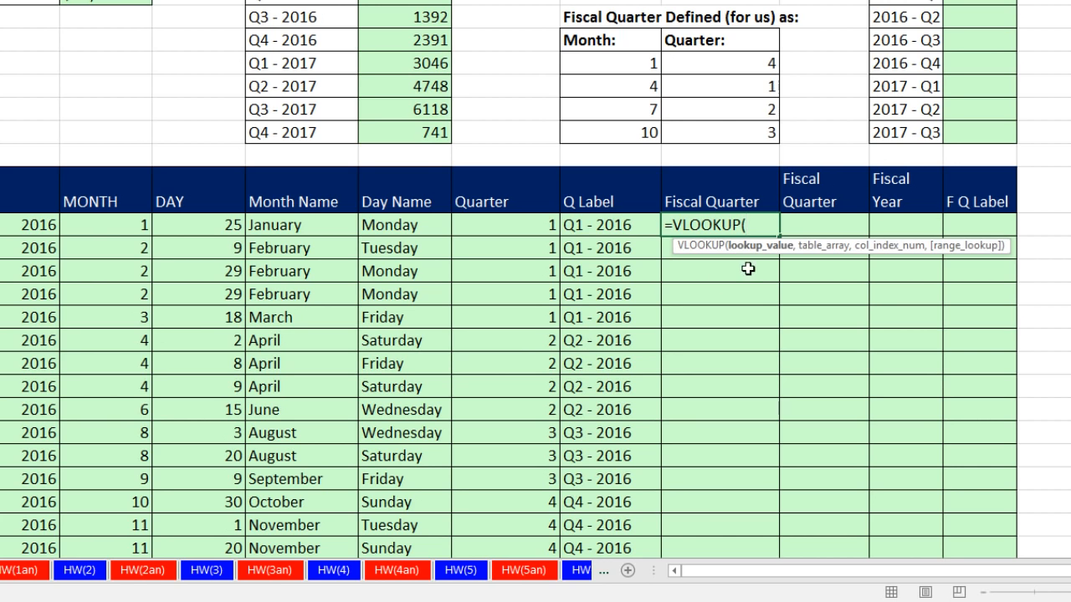
pyautogui.press('Left')
pyautogui.press('Left')
pyautogui.press('Left')
pyautogui.press('Left')
pyautogui.press('Left')
pyautogui.press('Left')
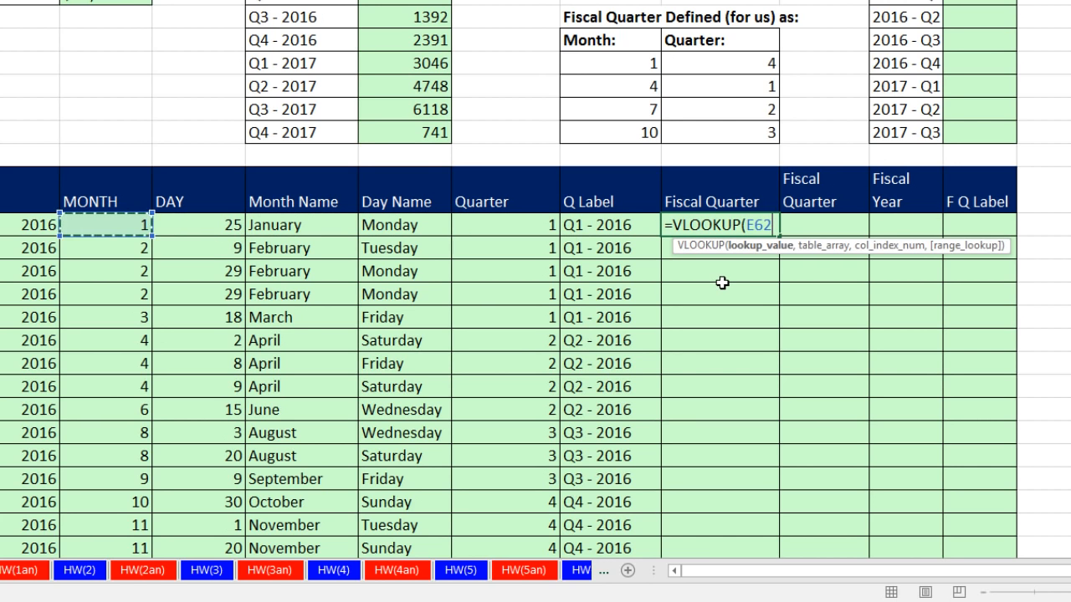
pyautogui.write(',')
pyautogui.moveTo(630, 68); pyautogui.dragTo(710, 139)
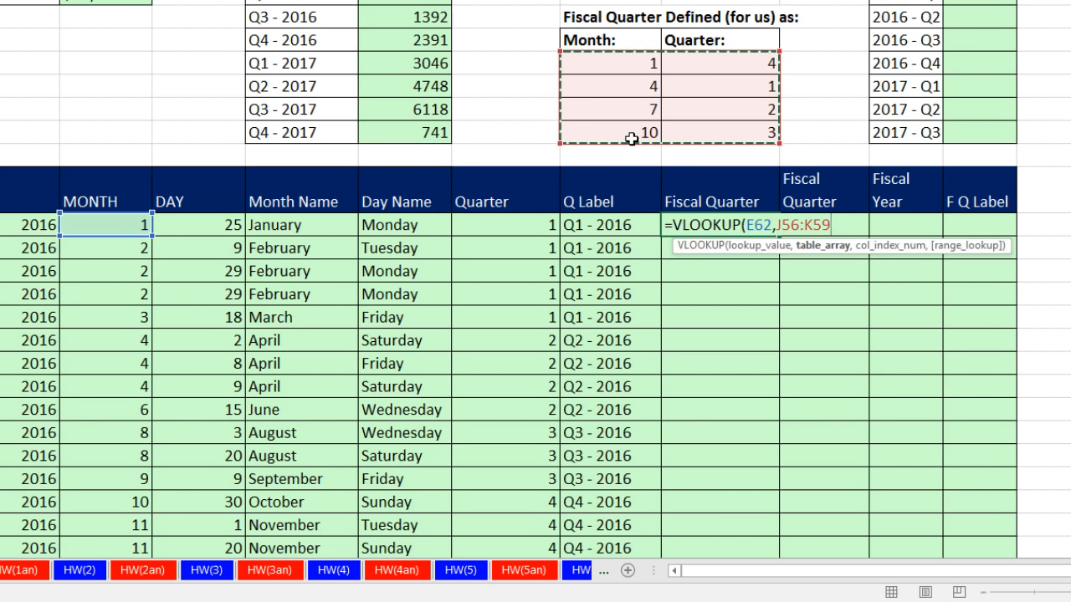
pyautogui.press('F4')
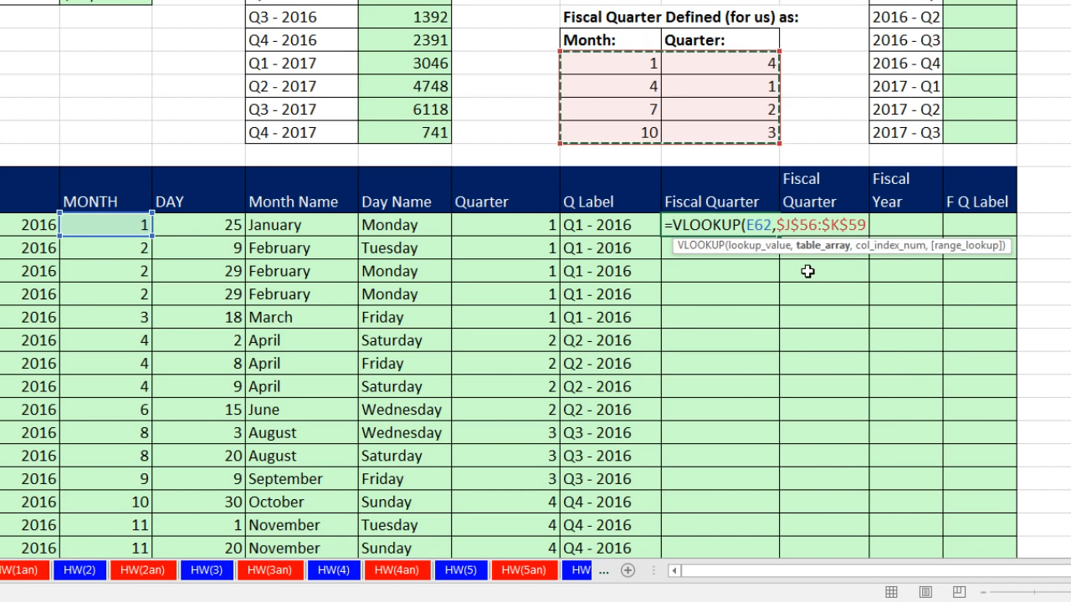
pyautogui.write(',2')
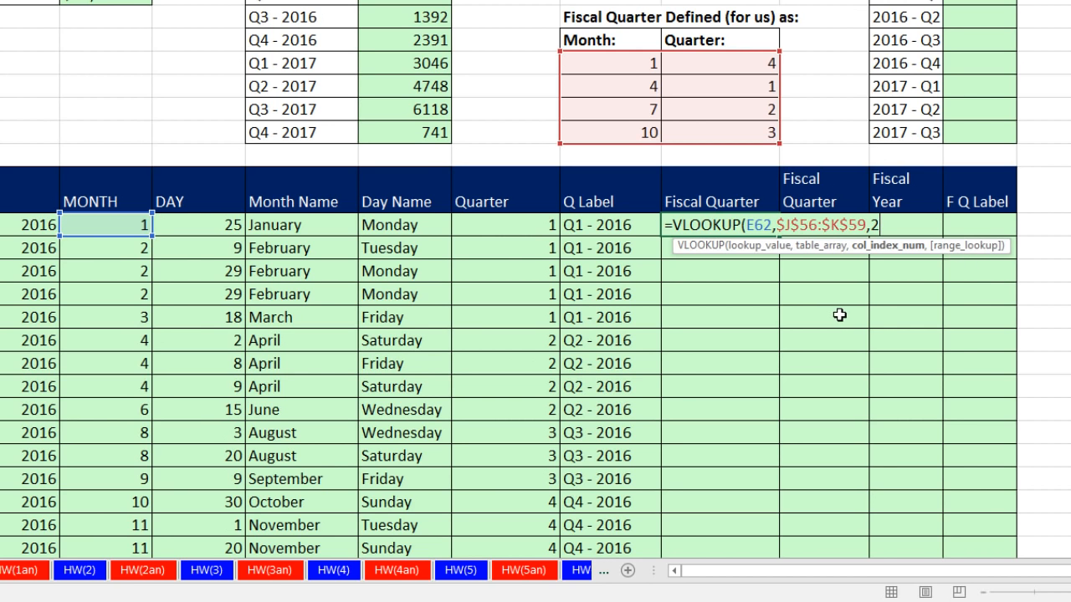
pyautogui.write(')')
pyautogui.hotkey('ctrl', 'Return')
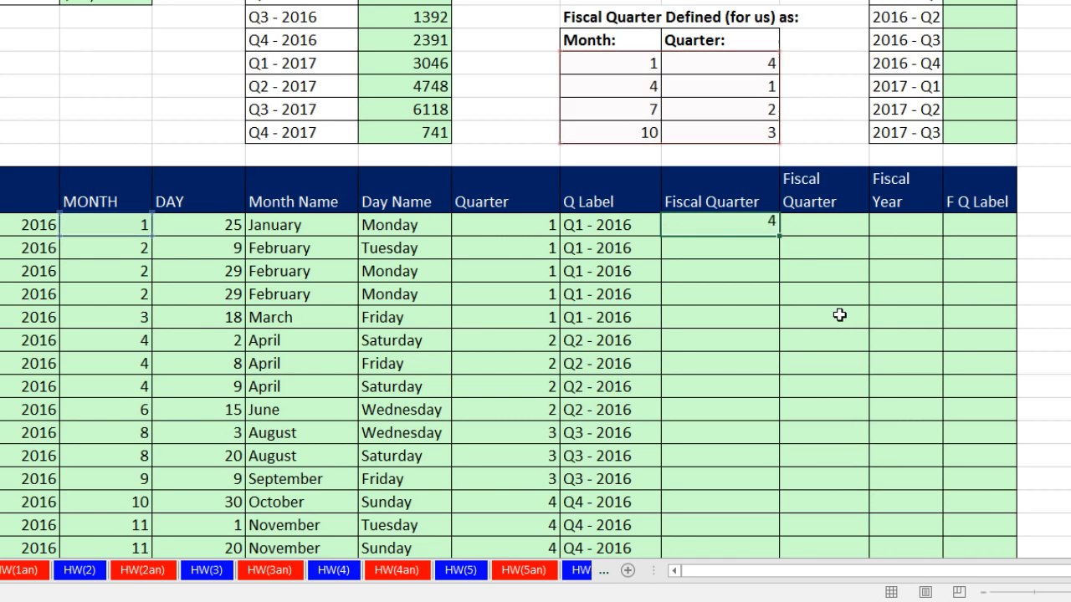
# Copy the VLOOKUP formula down the Fiscal Quarter column and check the results for the January to June 2017 rows.
pyautogui.doubleClick(777, 238)
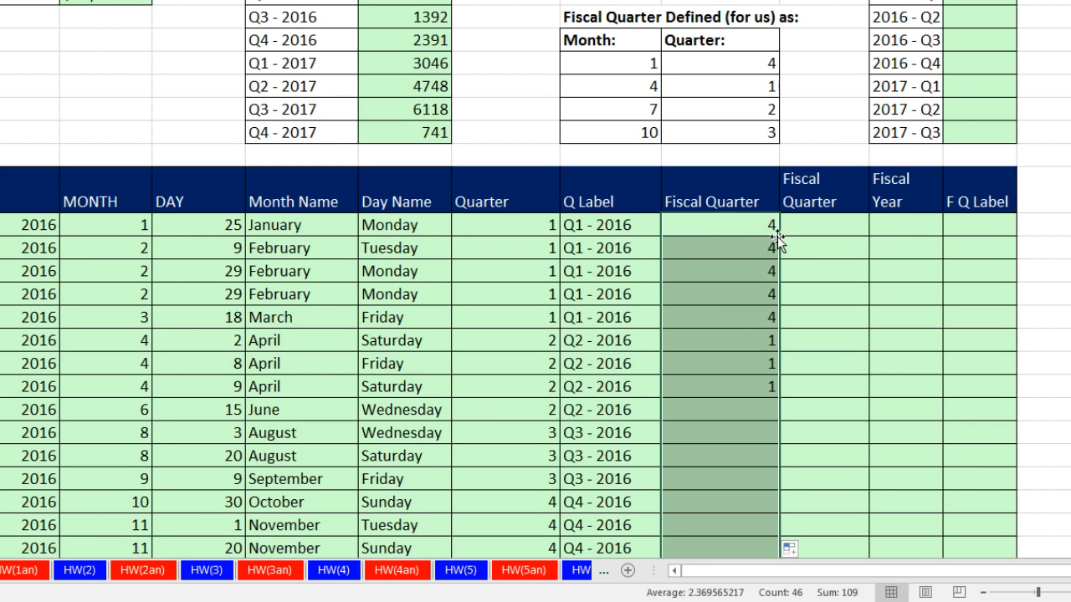
pyautogui.scroll(-7, 778, 242)
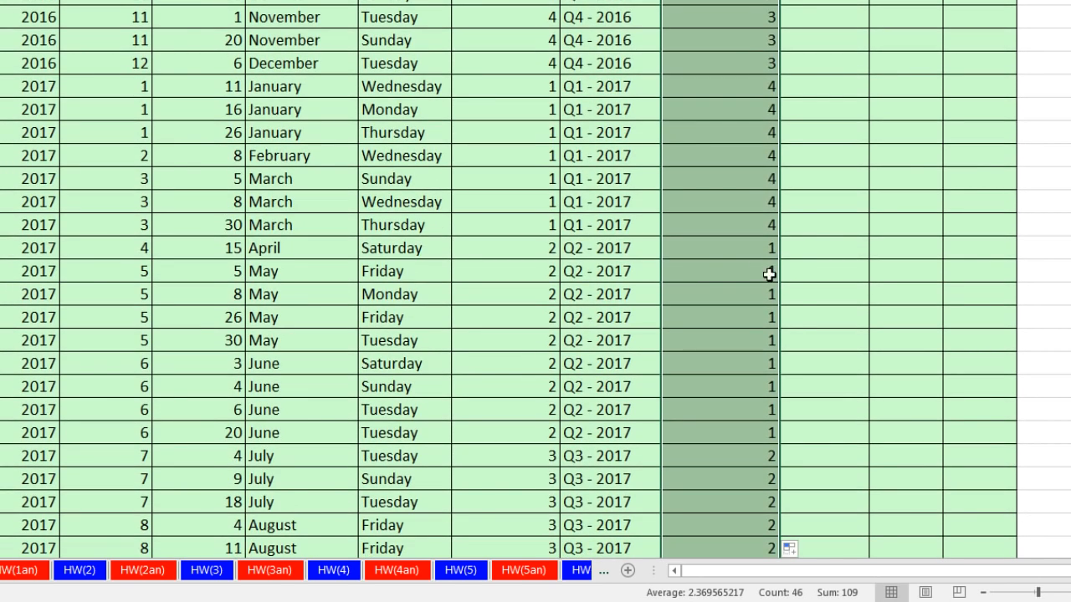
pyautogui.moveTo(741, 250); pyautogui.dragTo(35, 433)
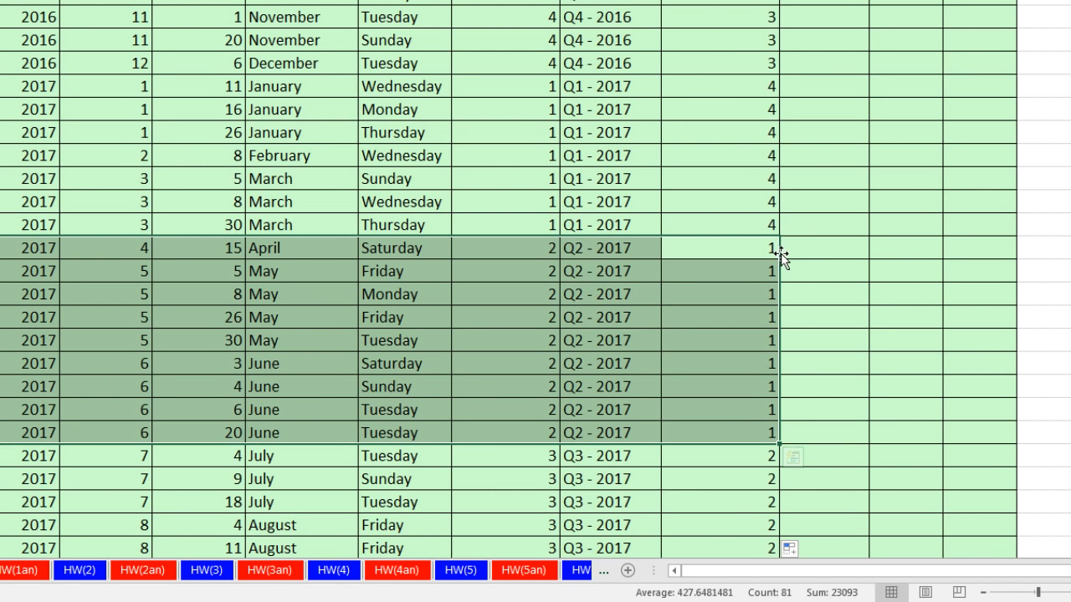
pyautogui.moveTo(318, 88); pyautogui.dragTo(748, 219)
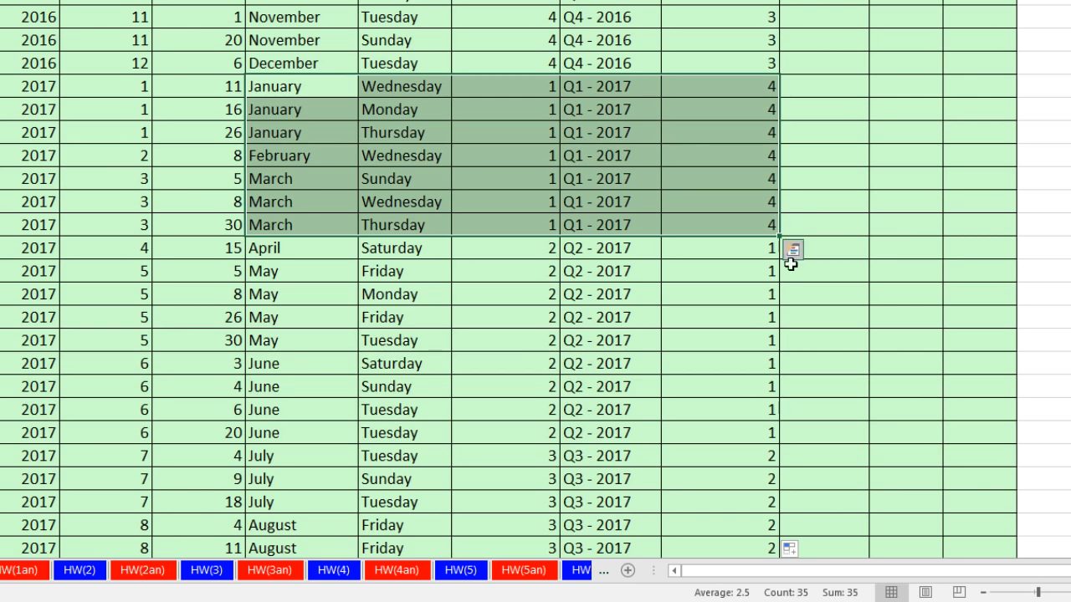
pyautogui.scroll(6, 791, 290)
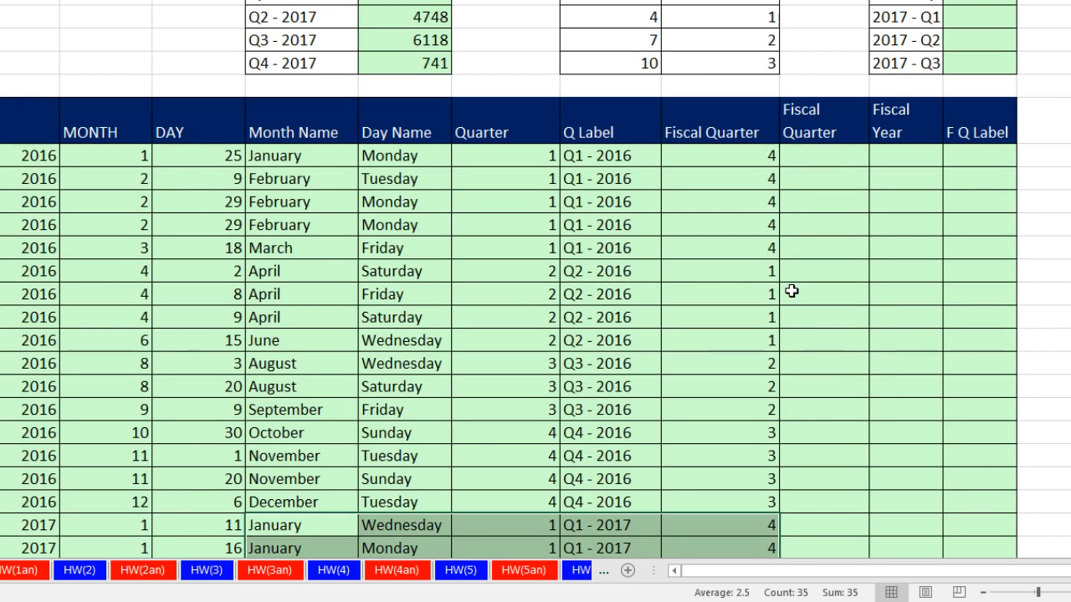
# Review the VLOOKUP formula in K62 and compare the first MONTH cell with the empty second Fiscal Quarter column.
pyautogui.click(804, 154)
pyautogui.scroll(2, 840, 199)
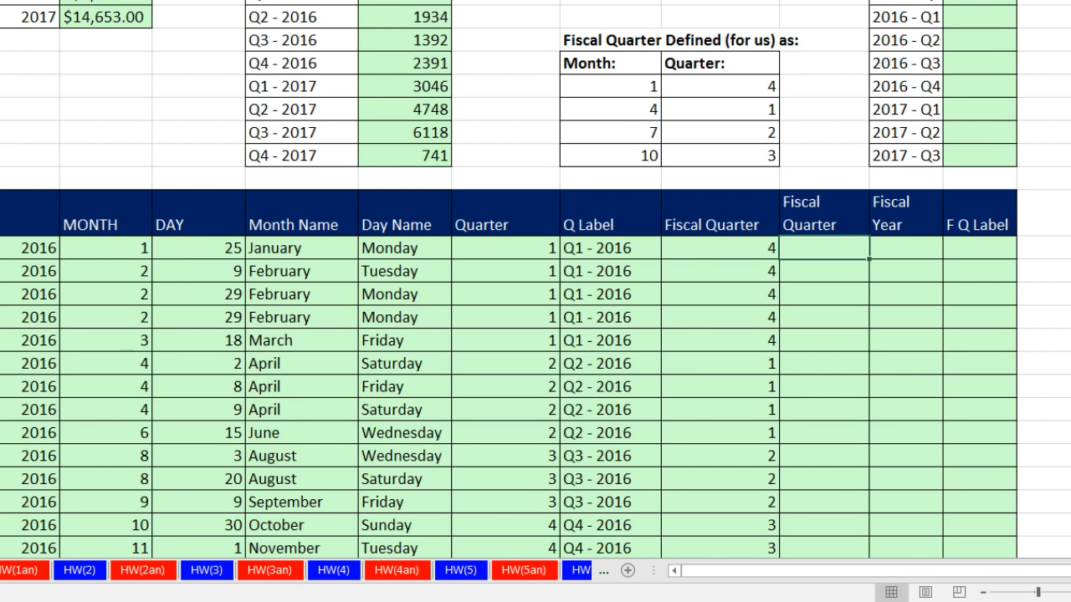
pyautogui.doubleClick(692, 248)
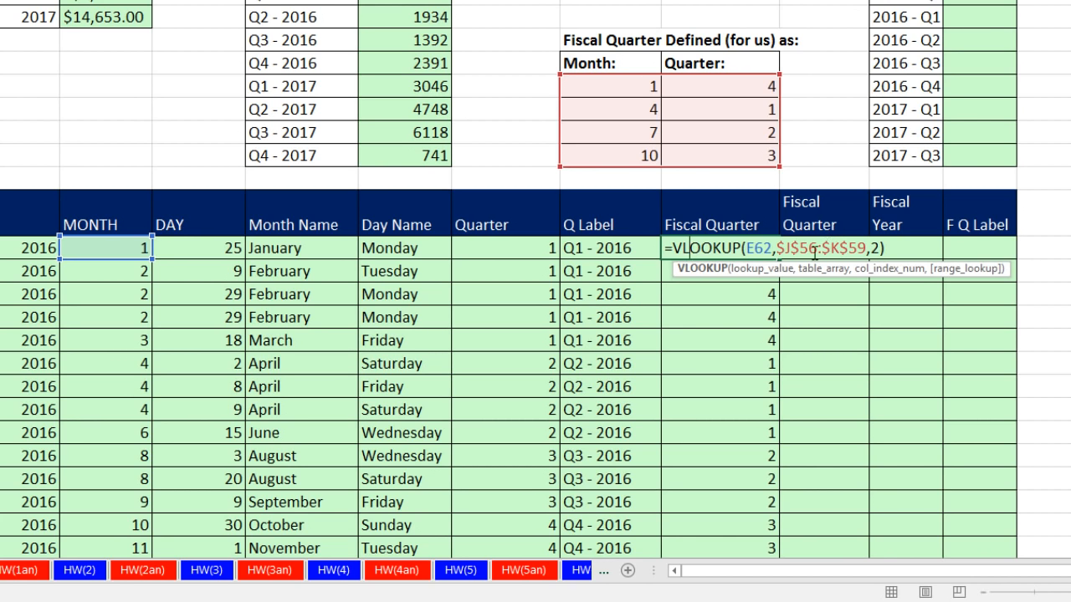
pyautogui.hotkey('ctrl', 'Return')
pyautogui.click(810, 249)
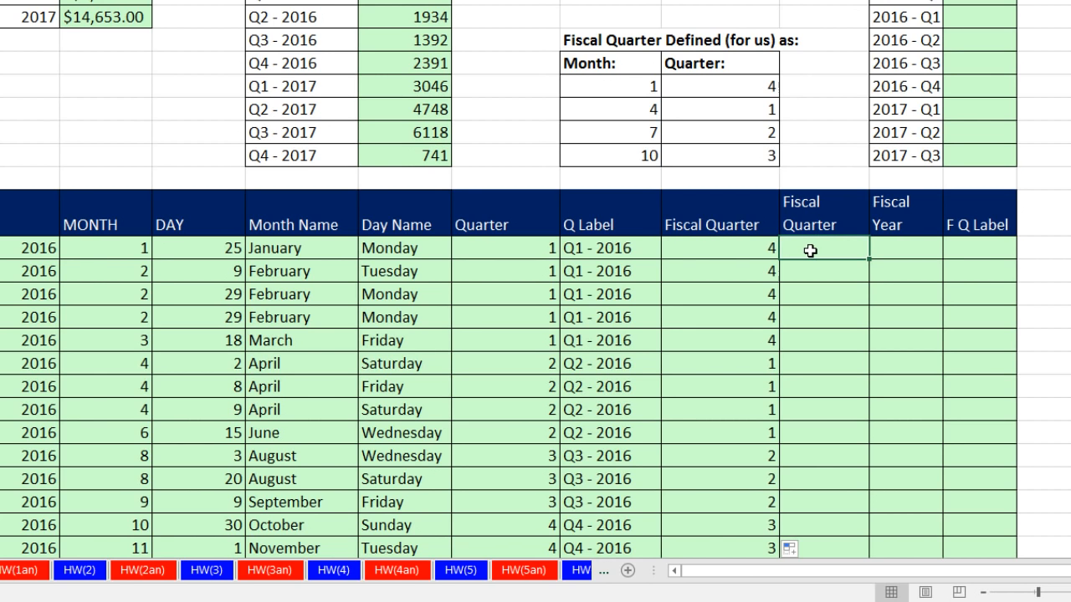
pyautogui.click(97, 253)
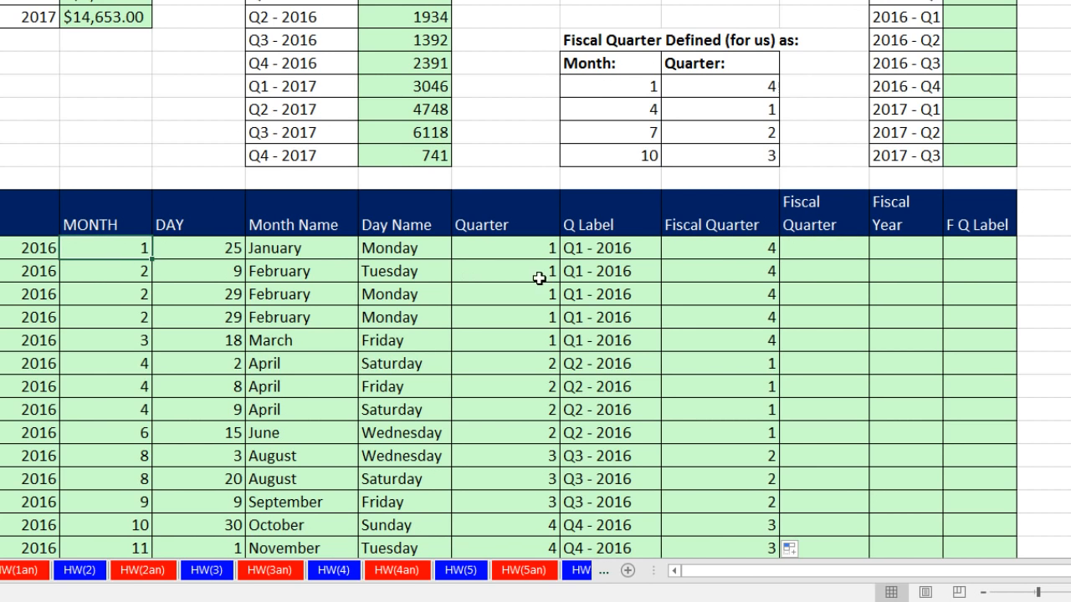
# Enter the formula =IF(E62<4,4,I62-1) in the first cell of the second Fiscal Quarter column.
pyautogui.click(805, 249)
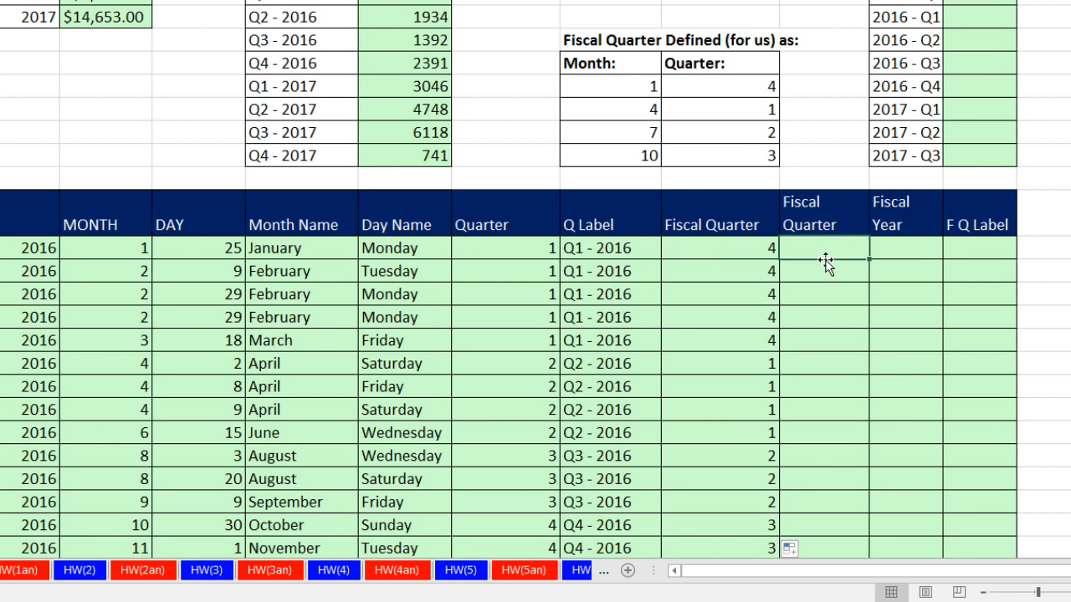
pyautogui.write('=if')
pyautogui.press('Tab')
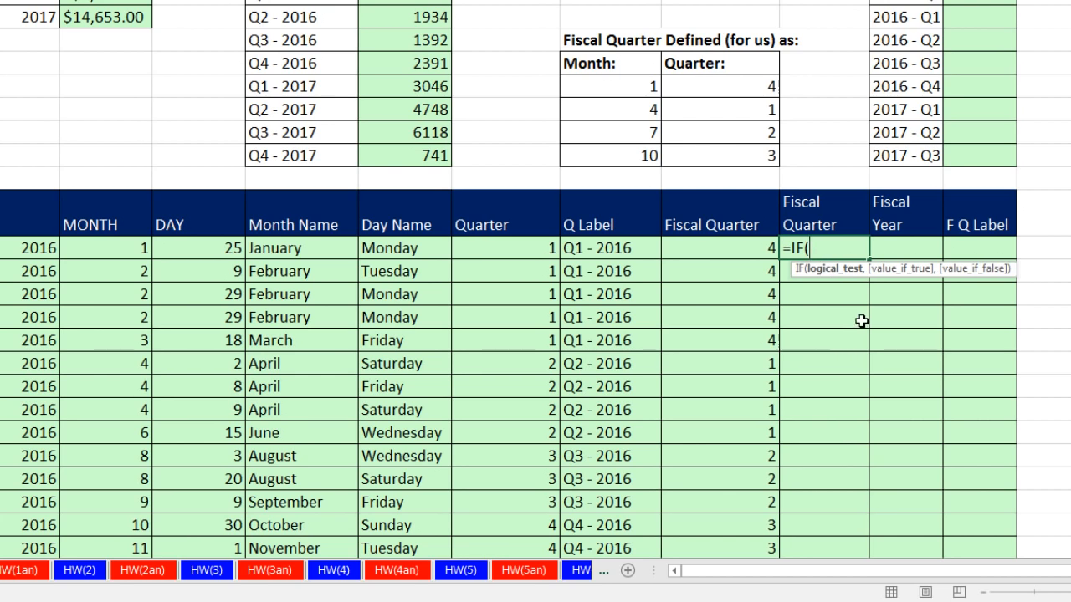
pyautogui.click(93, 250)
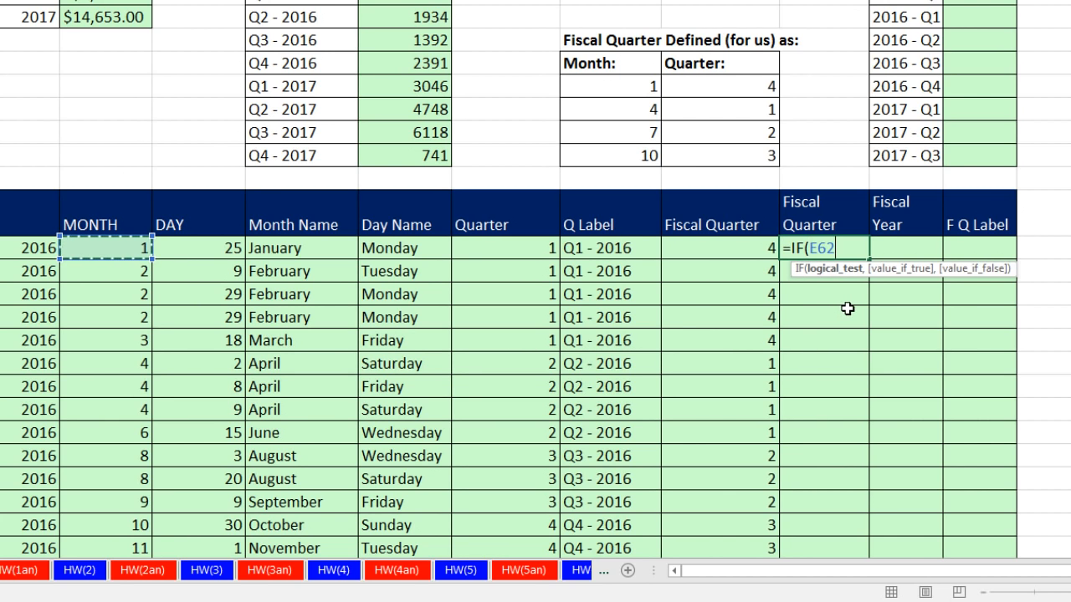
pyautogui.write('<4,')
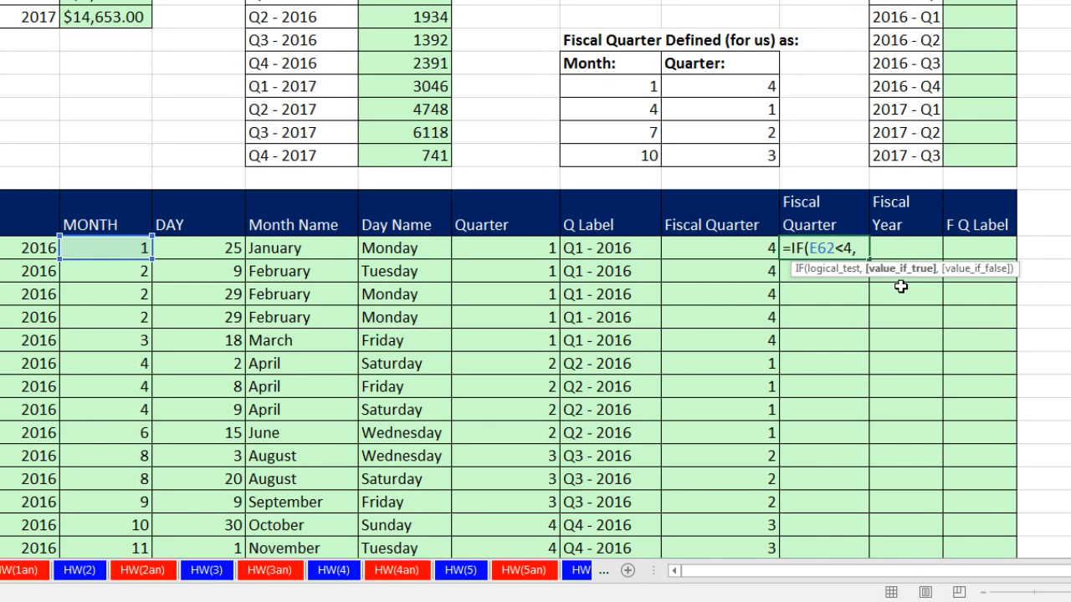
pyautogui.write('4,')
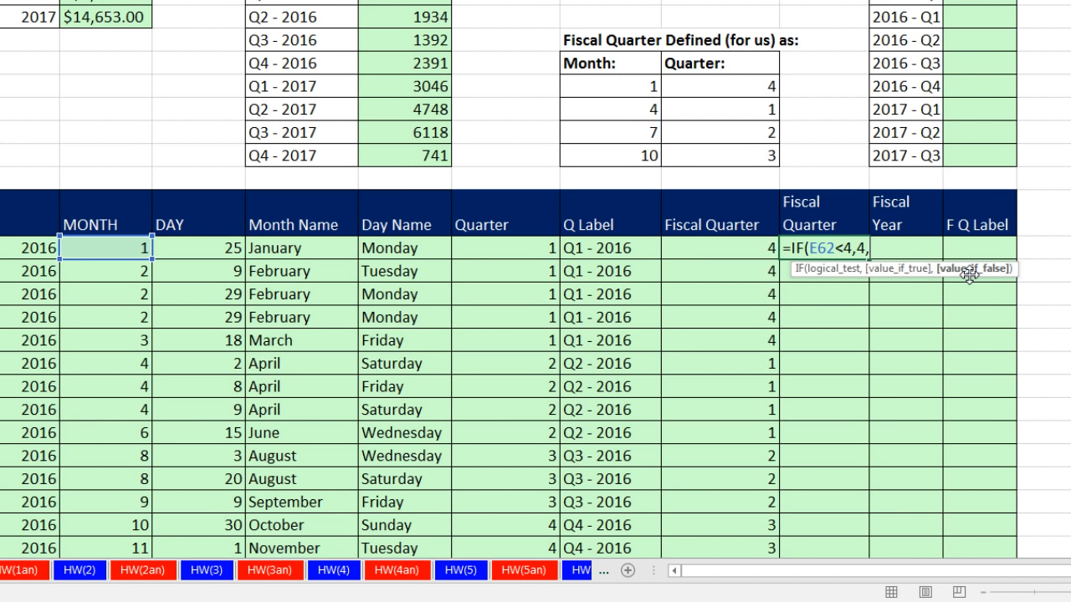
pyautogui.click(534, 245)
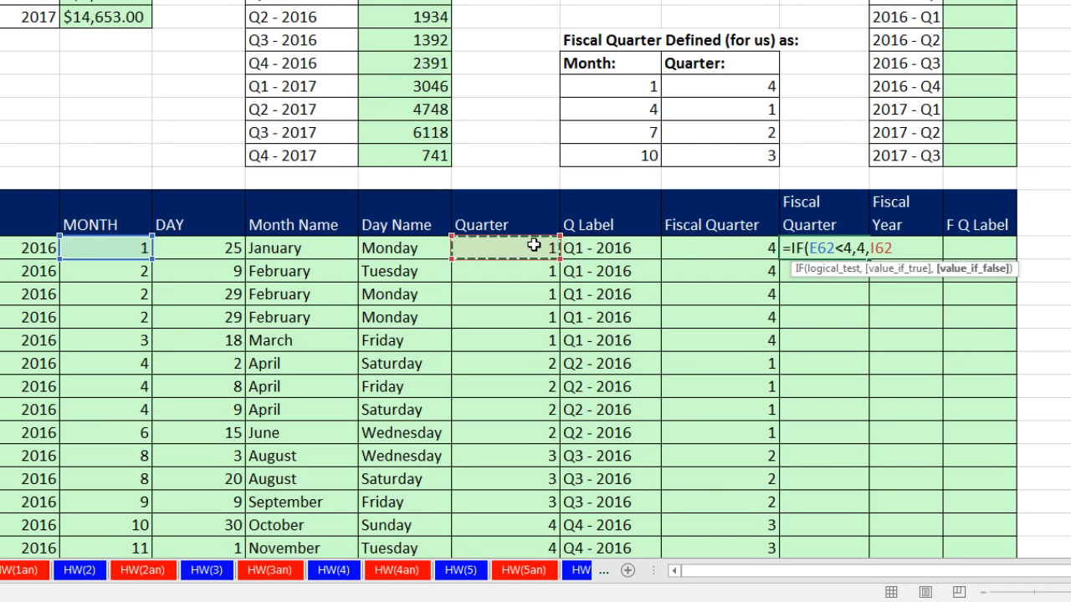
pyautogui.write('-1)')
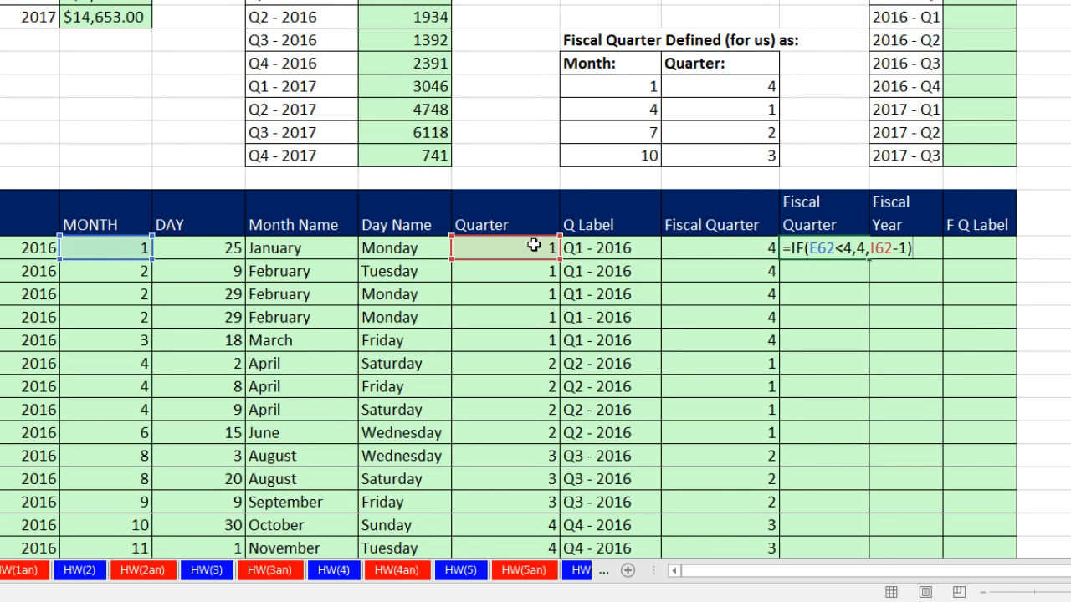
pyautogui.hotkey('ctrl', 'Return')
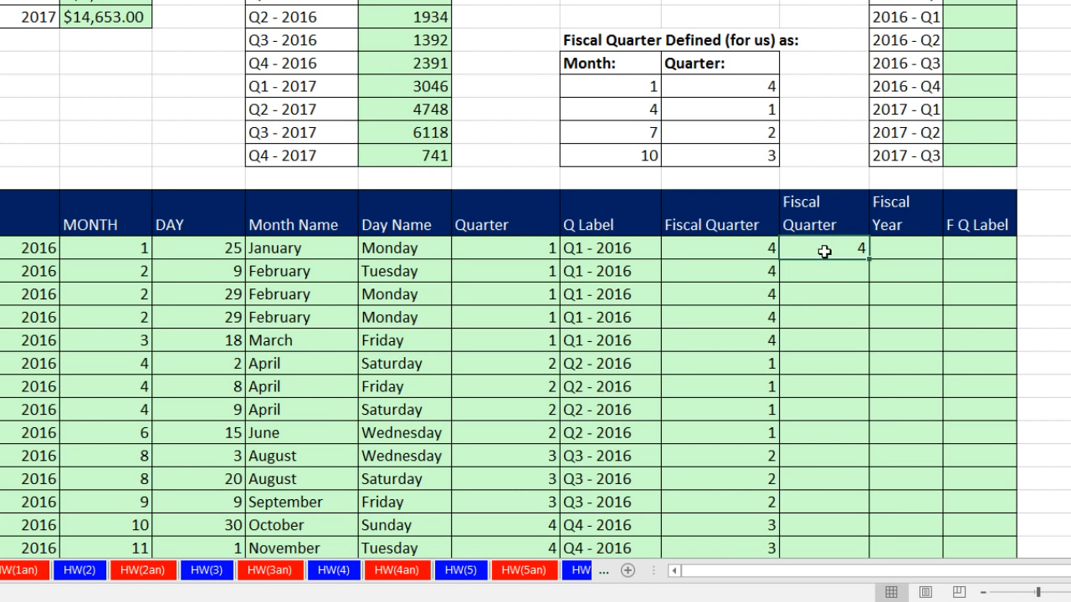
# Copy the second Fiscal Quarter column's IF formula down, and replace I62 in its first cell with ROUNDUP(E62/3,0).
pyautogui.doubleClick(867, 260)
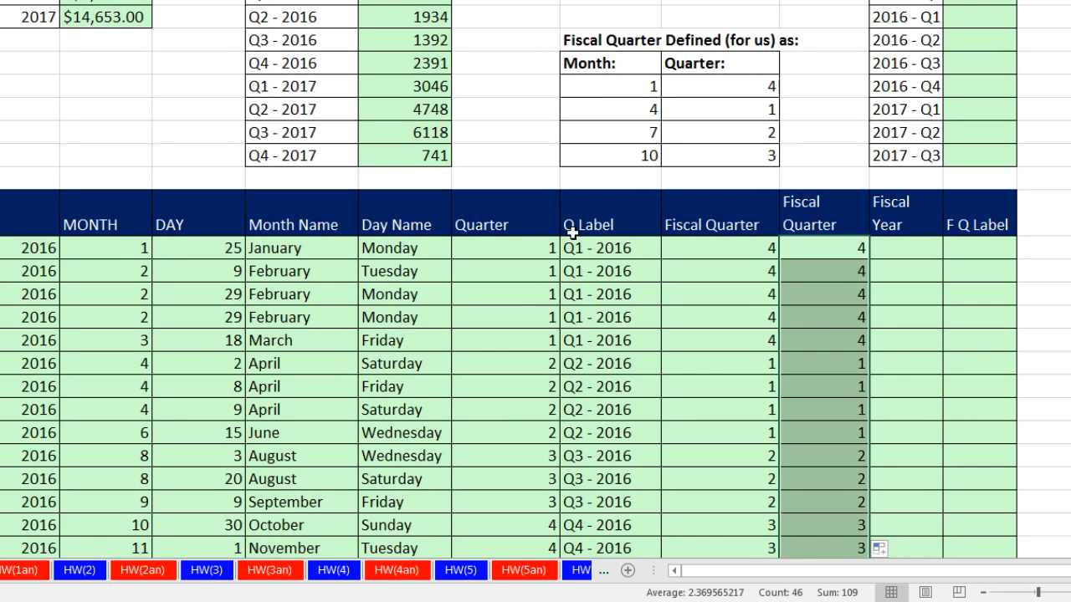
pyautogui.doubleClick(847, 247)
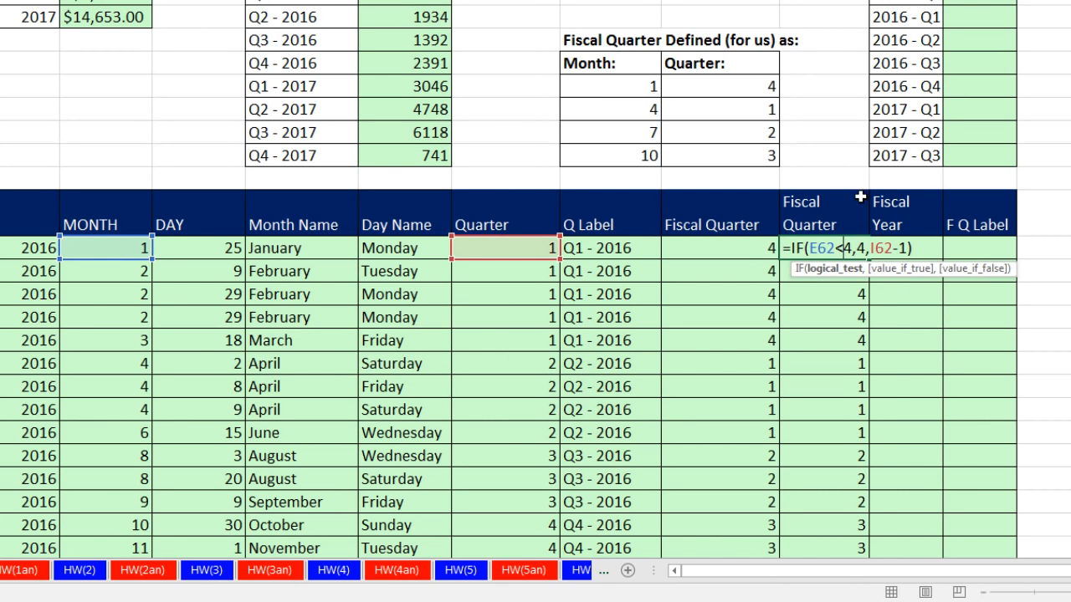
pyautogui.doubleClick(880, 248)
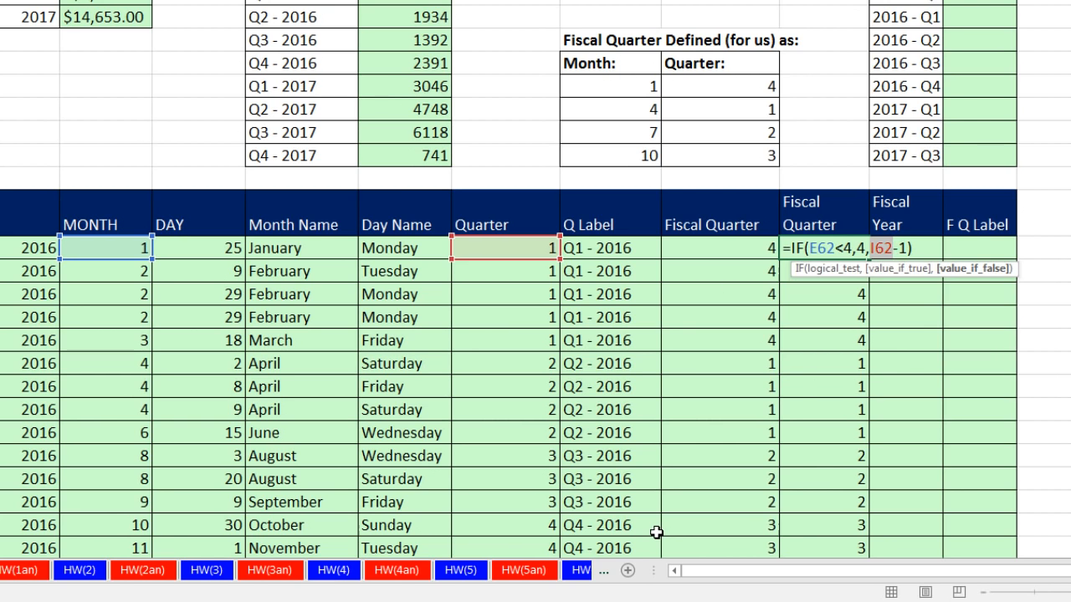
pyautogui.write('roundu')
pyautogui.press('Tab')
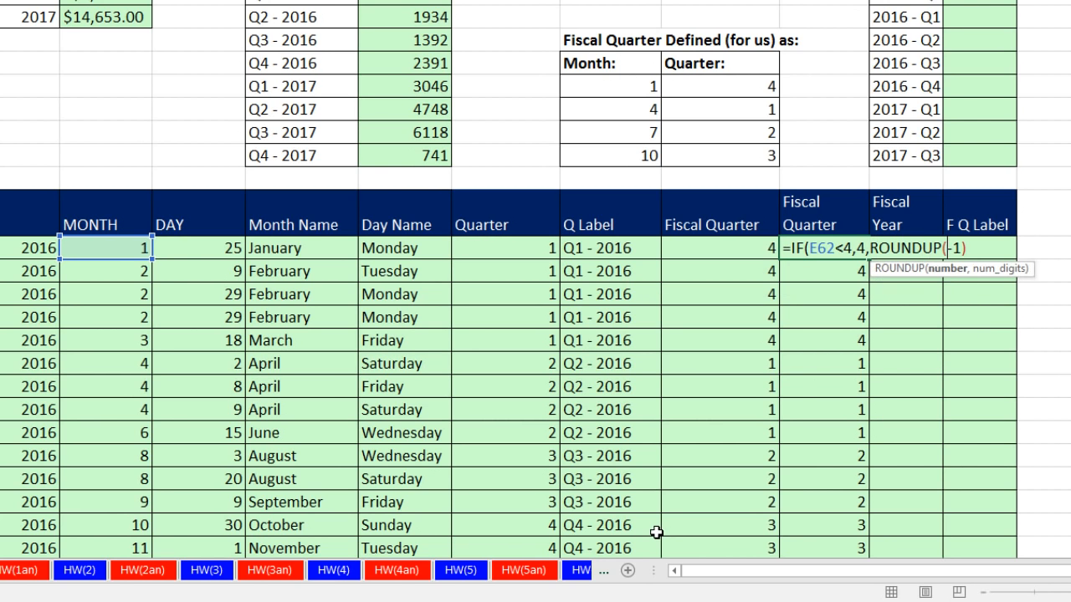
pyautogui.click(125, 247)
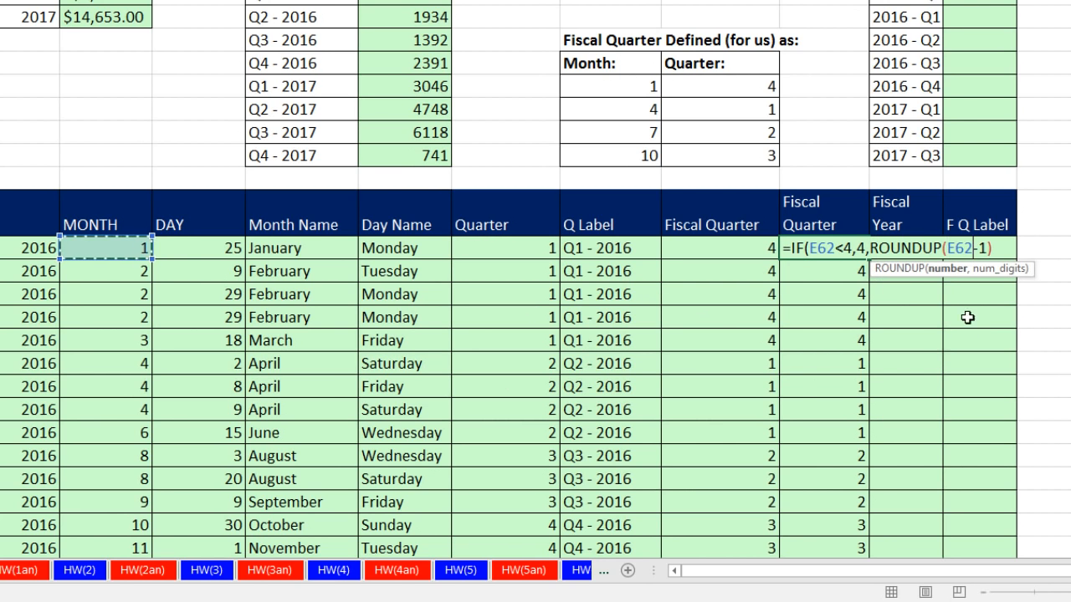
pyautogui.write('/3')
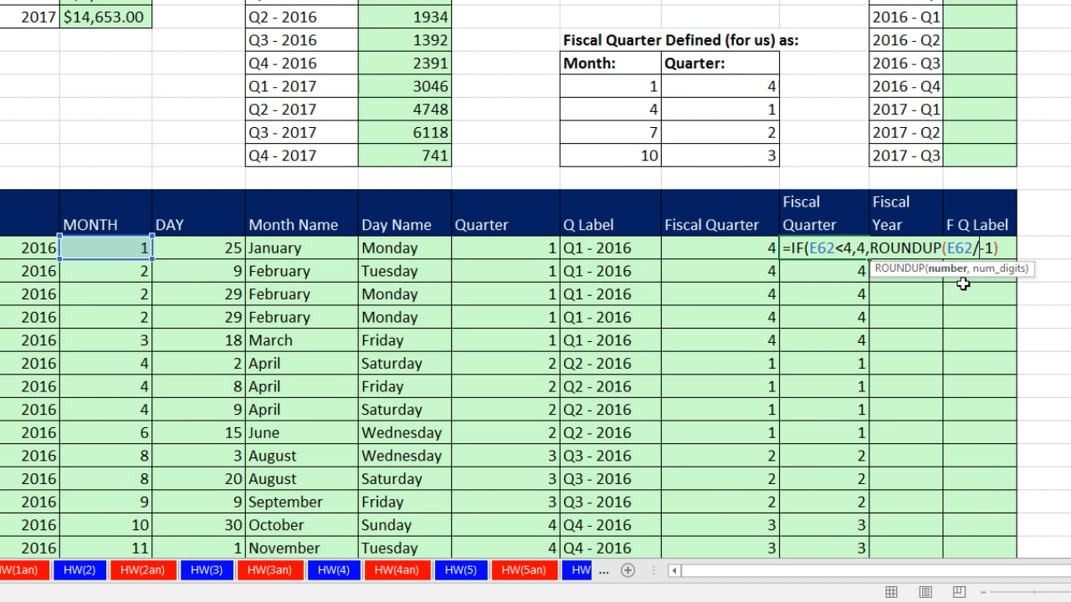
pyautogui.write(',')
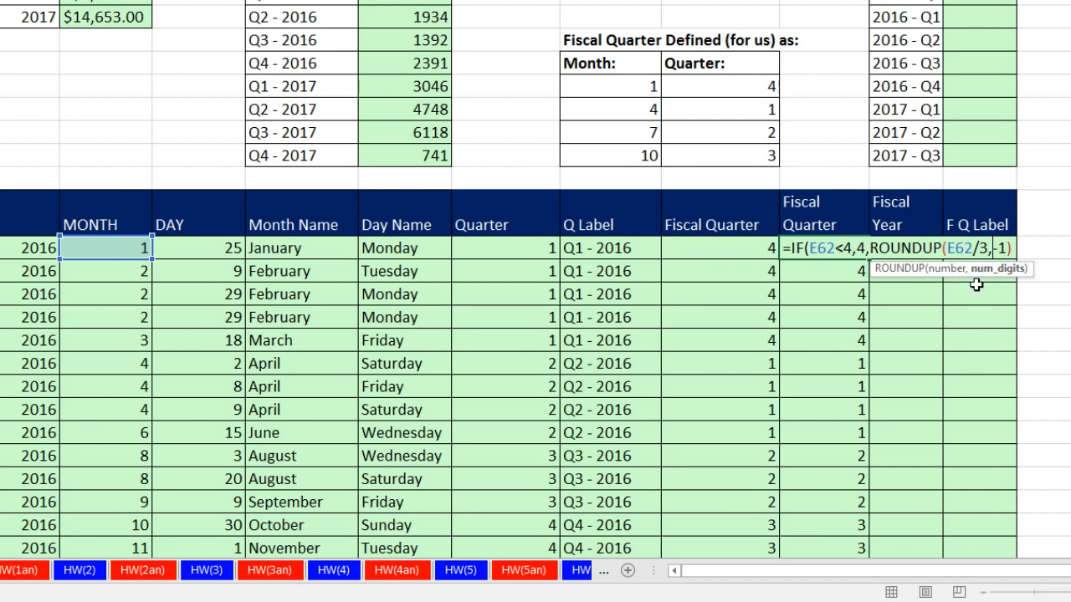
pyautogui.write('0)')
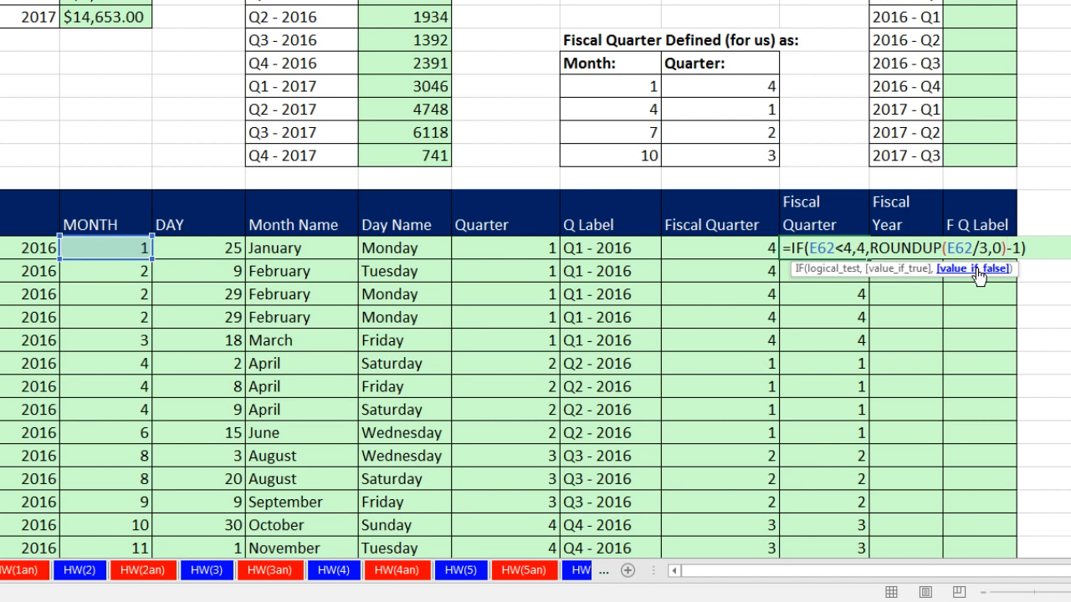
# Check the ROUNDUP part of the formula, enter =IF(E62<4,4,ROUNDUP(E62/3,0)-1), and copy it down the second Fiscal Quarter column.
pyautogui.click(976, 268)
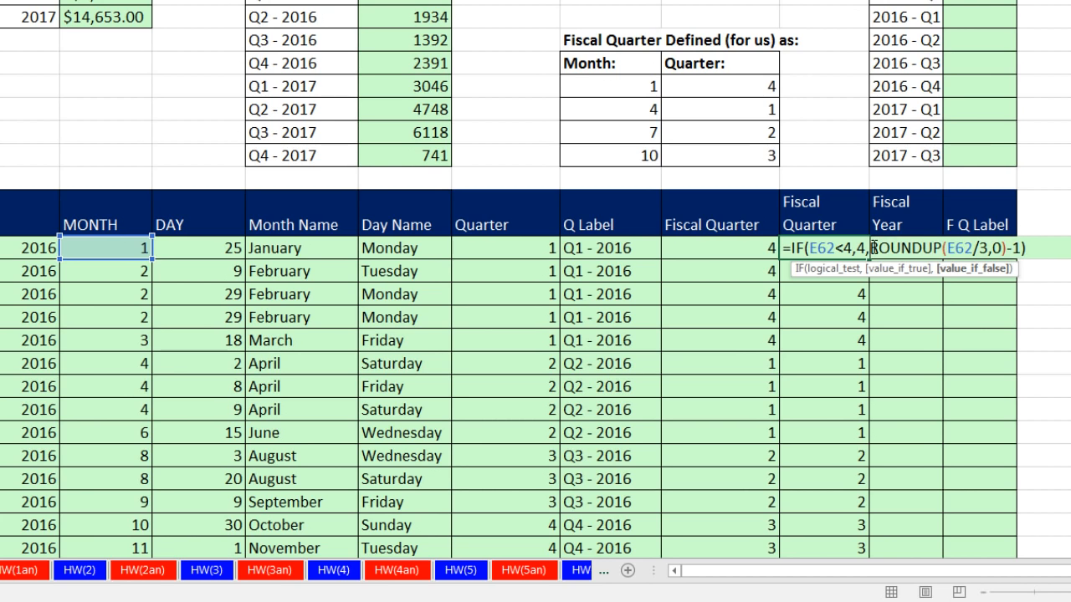
pyautogui.moveTo(870, 248); pyautogui.dragTo(1004, 244)
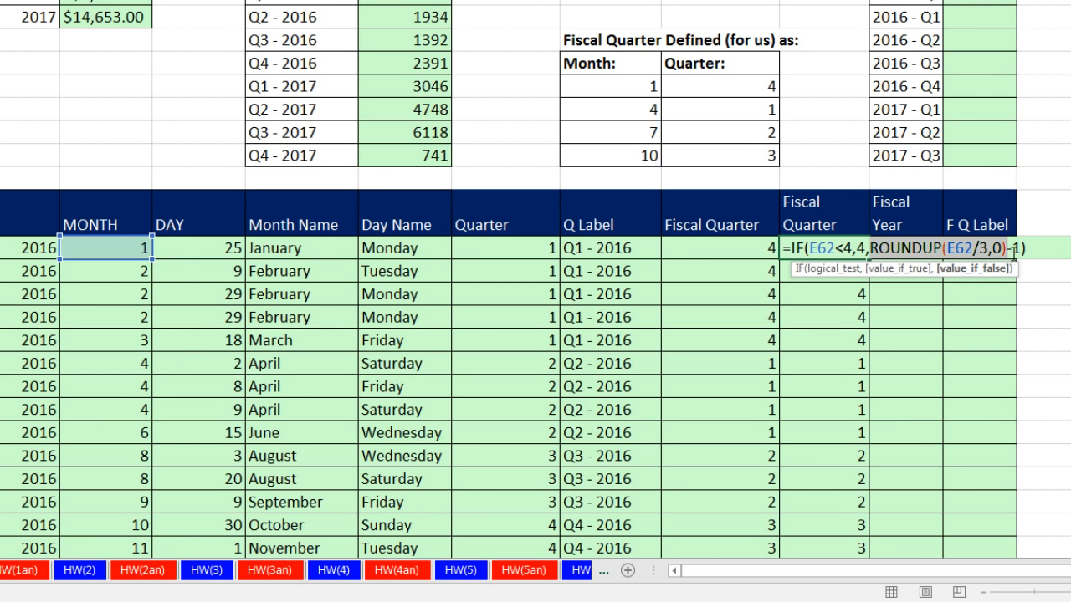
pyautogui.click(1010, 249)
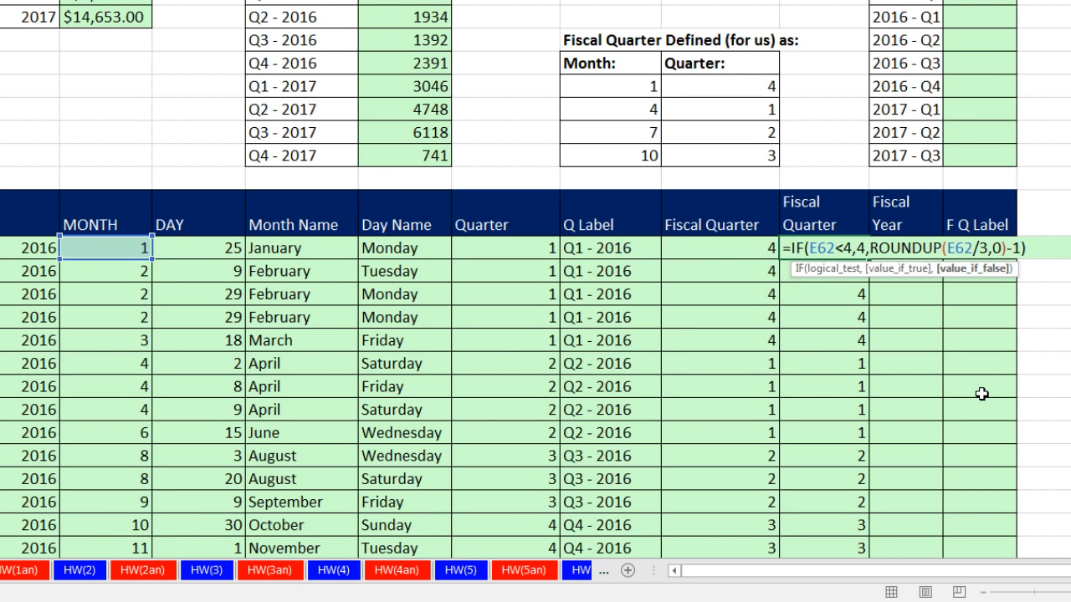
pyautogui.hotkey('ctrl', 'Return')
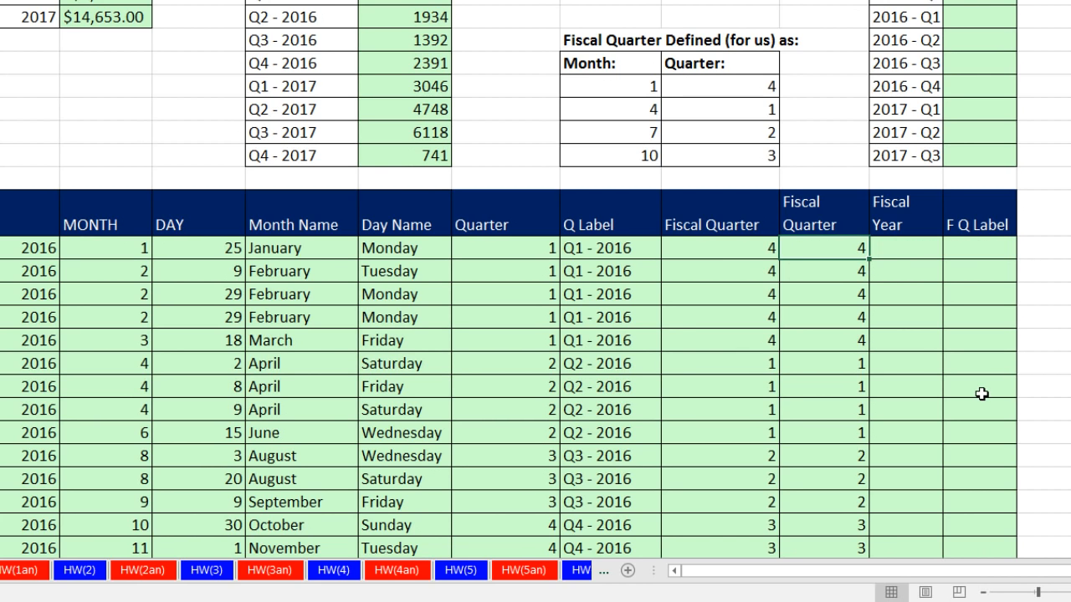
pyautogui.doubleClick(869, 261)
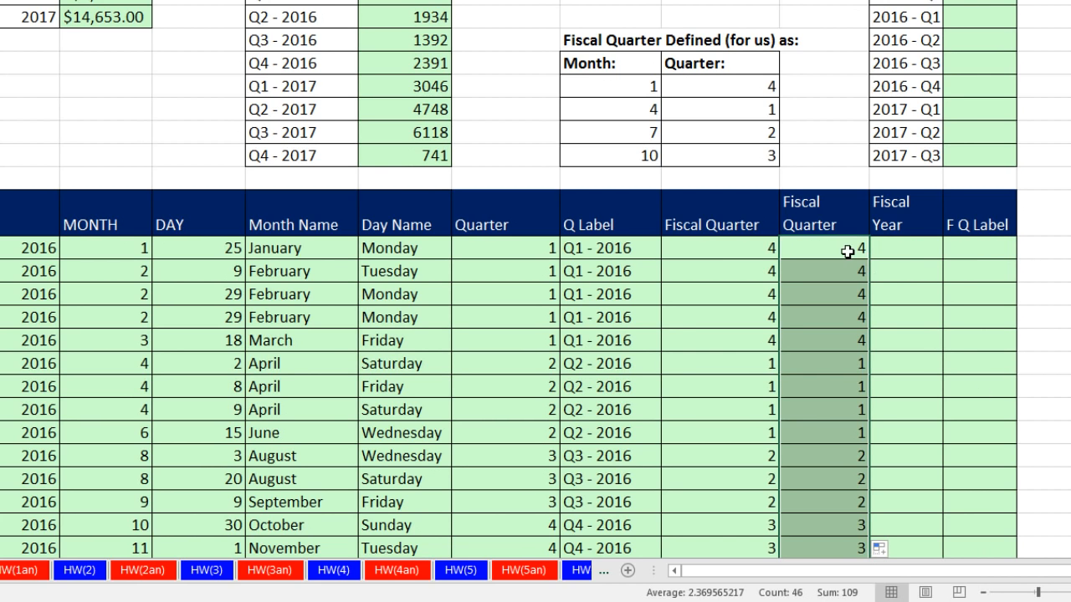
# Compare the IF and VLOOKUP formulas in the two Fiscal Quarter columns and review the fiscal quarters of the January to March 2016 rows.
pyautogui.doubleClick(848, 247)
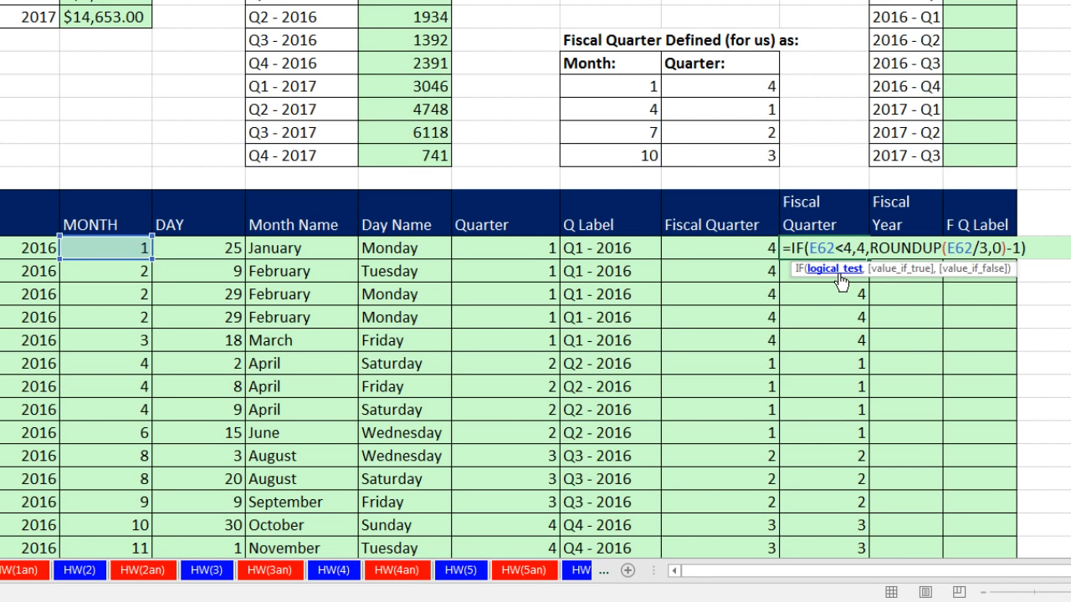
pyautogui.press('Escape')
pyautogui.click(716, 249)
pyautogui.doubleClick(717, 251)
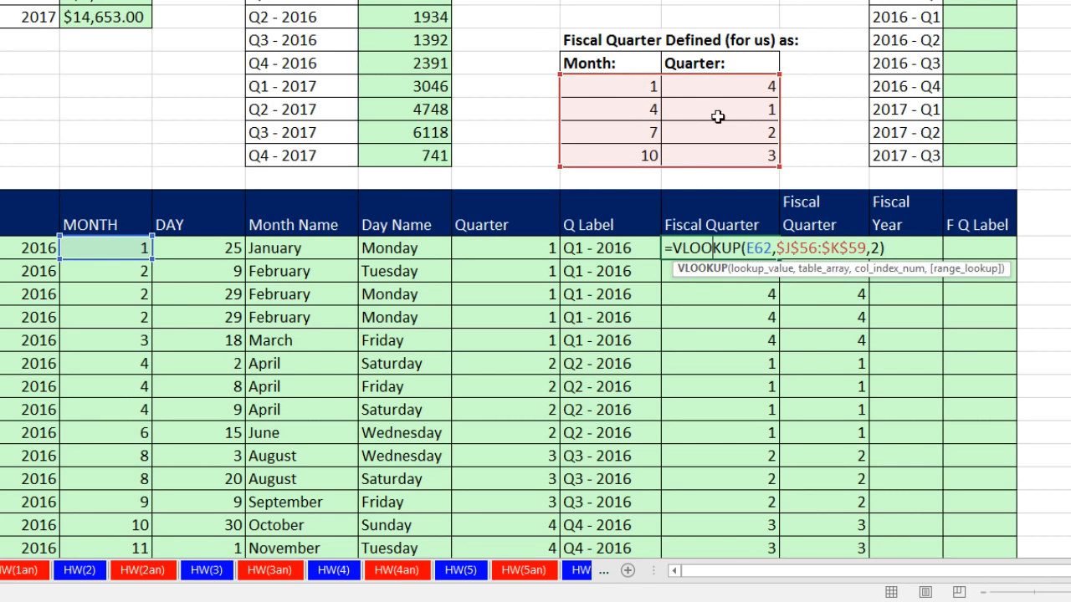
pyautogui.hotkey('ctrl', 'Return')
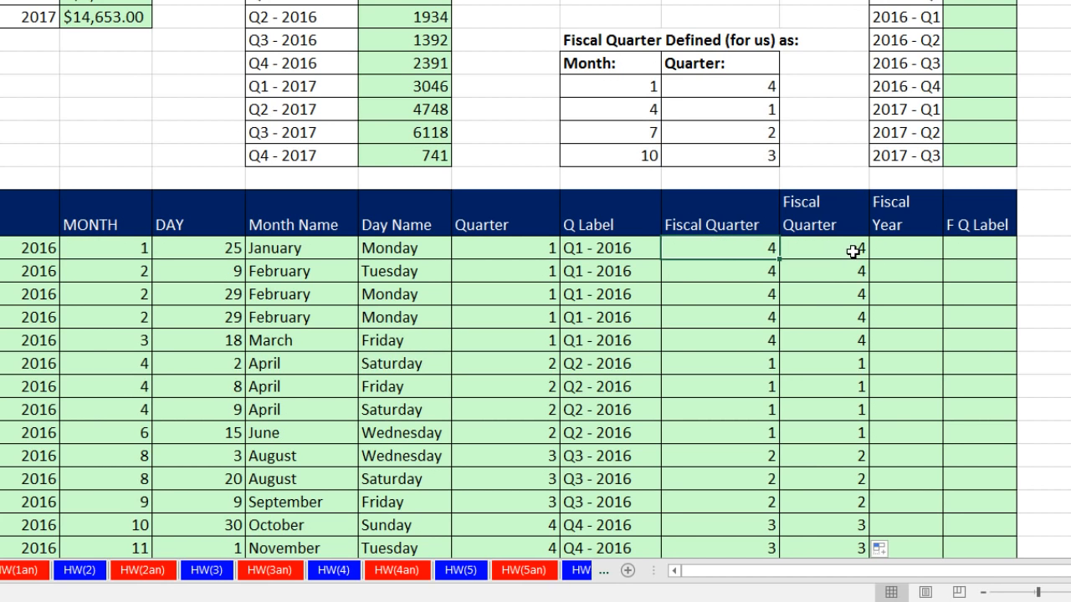
pyautogui.doubleClick(852, 251)
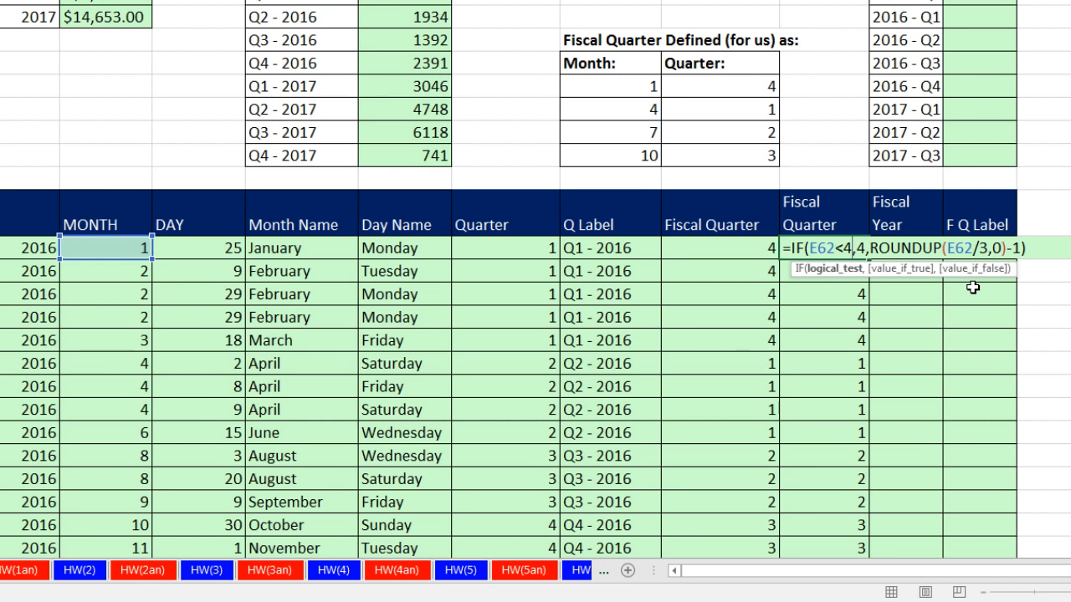
pyautogui.press('Escape')
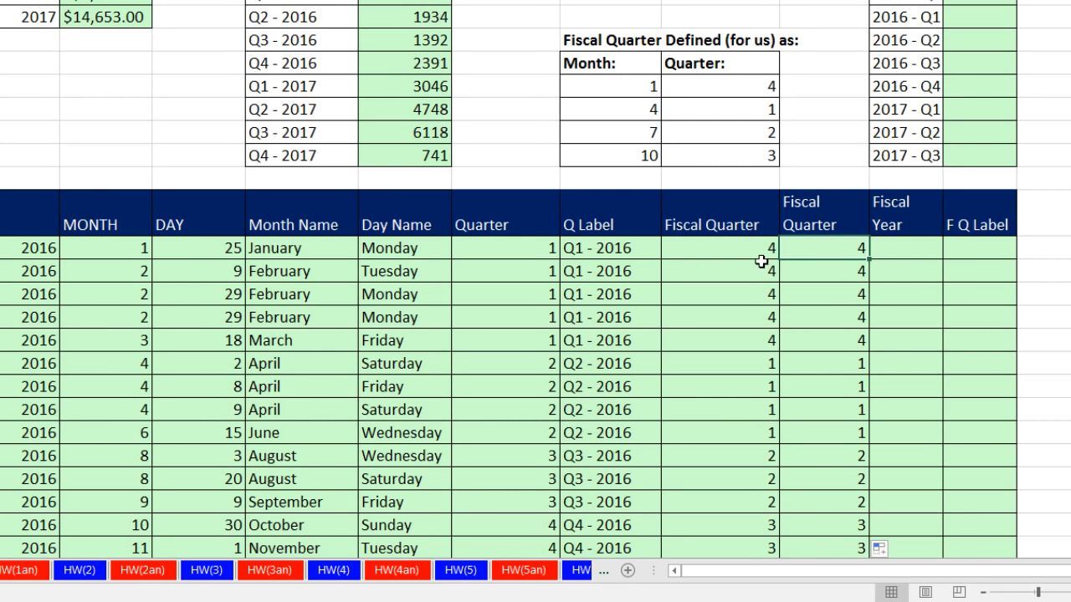
pyautogui.moveTo(741, 250); pyautogui.dragTo(739, 330)
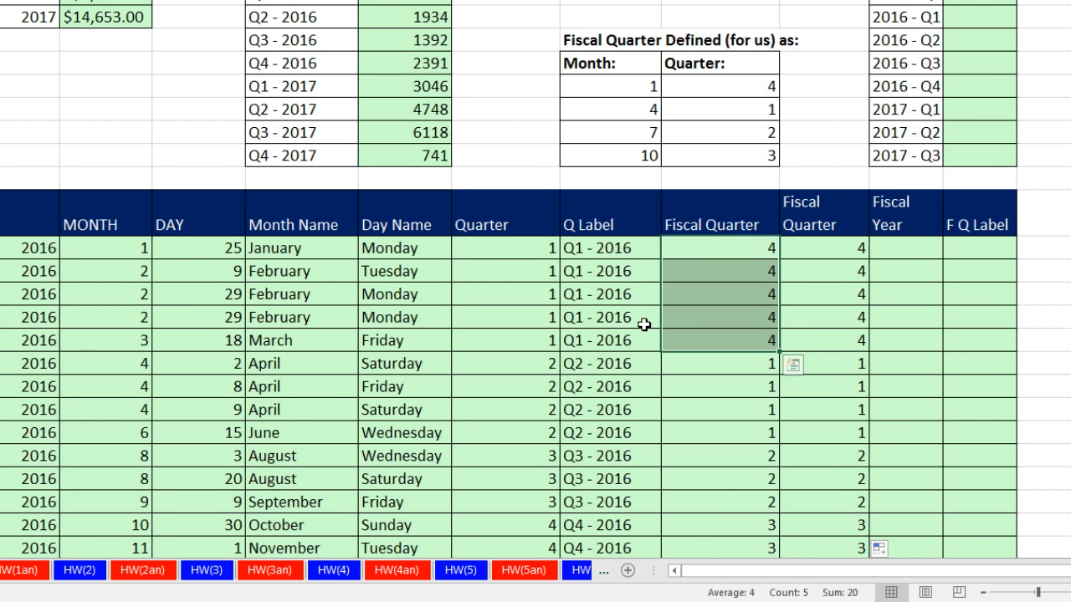
pyautogui.moveTo(760, 248); pyautogui.dragTo(769, 338)
# Enter the formula =IF(E62<4,D62-1,D62) in the first Fiscal Year cell and copy it down the column.
pyautogui.click(893, 254)
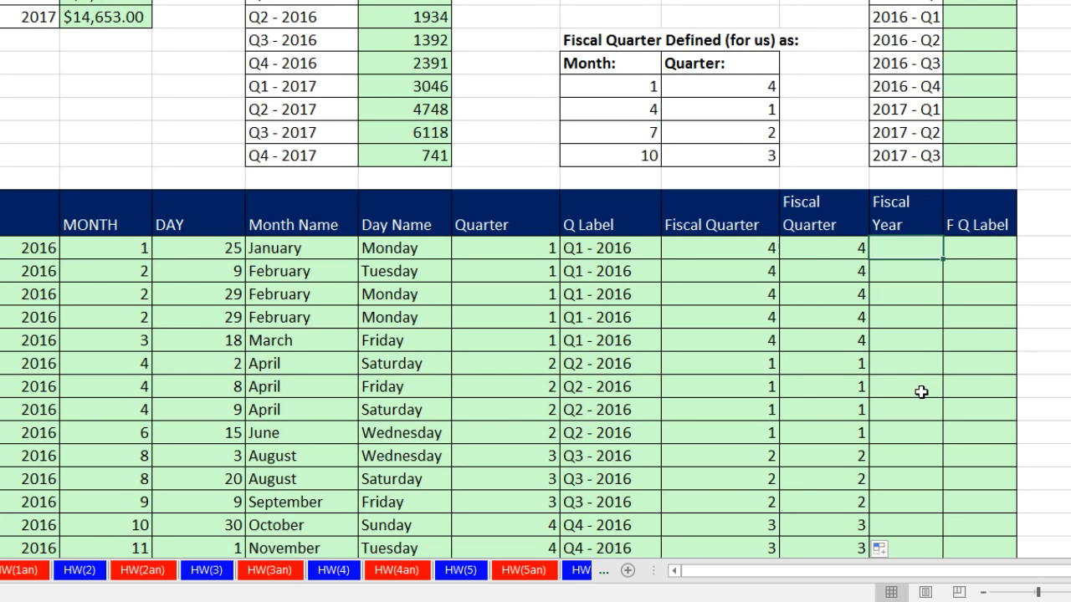
pyautogui.write('=IF(')
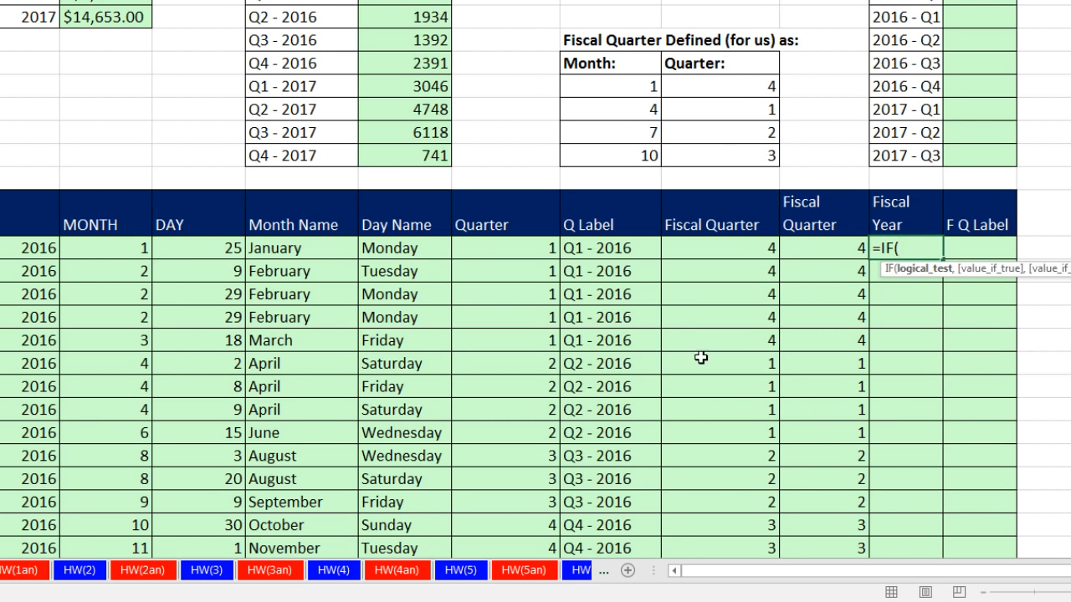
pyautogui.click(102, 248)
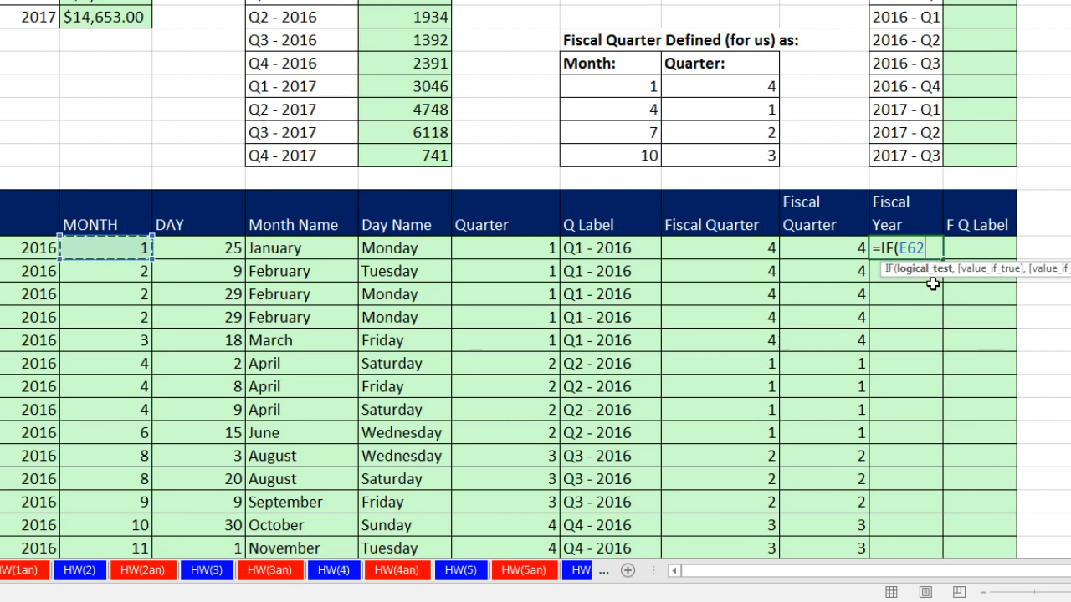
pyautogui.write('<')
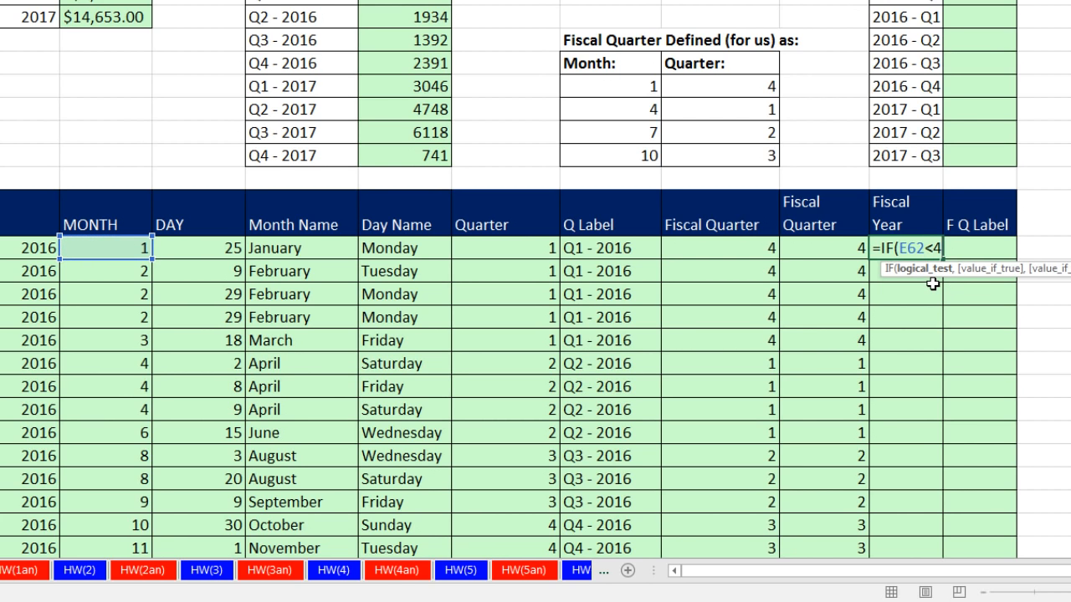
pyautogui.write('4,')
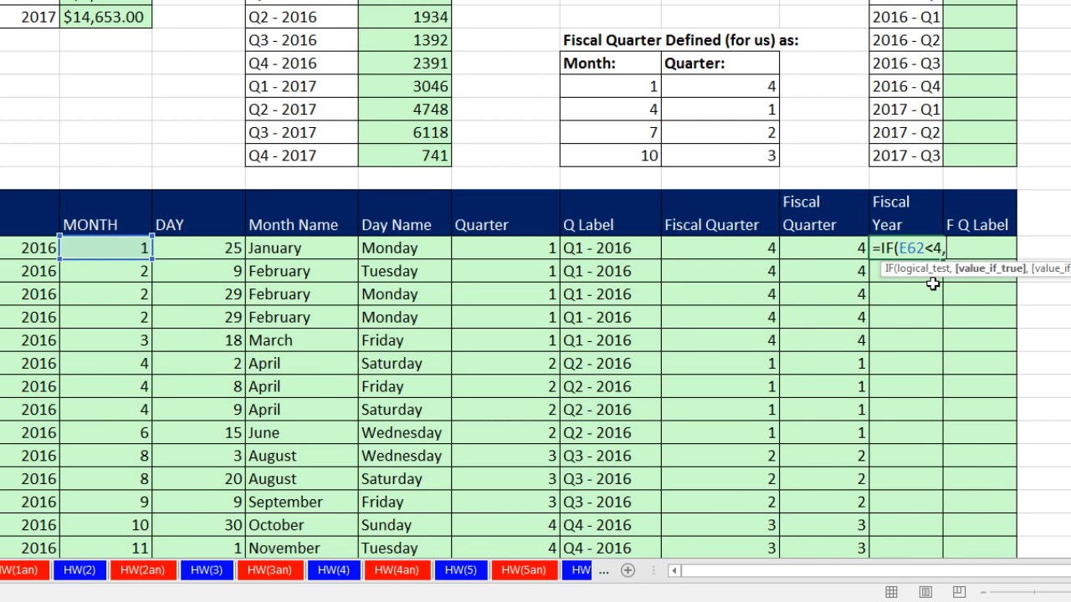
pyautogui.click(37, 246)
pyautogui.write('-1,')
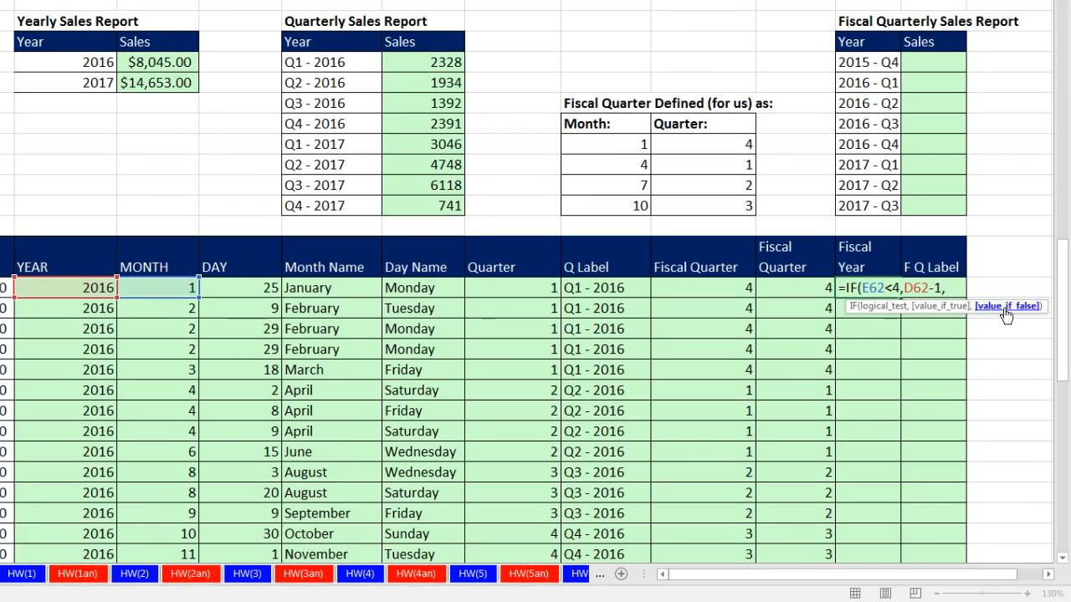
pyautogui.click(71, 286)
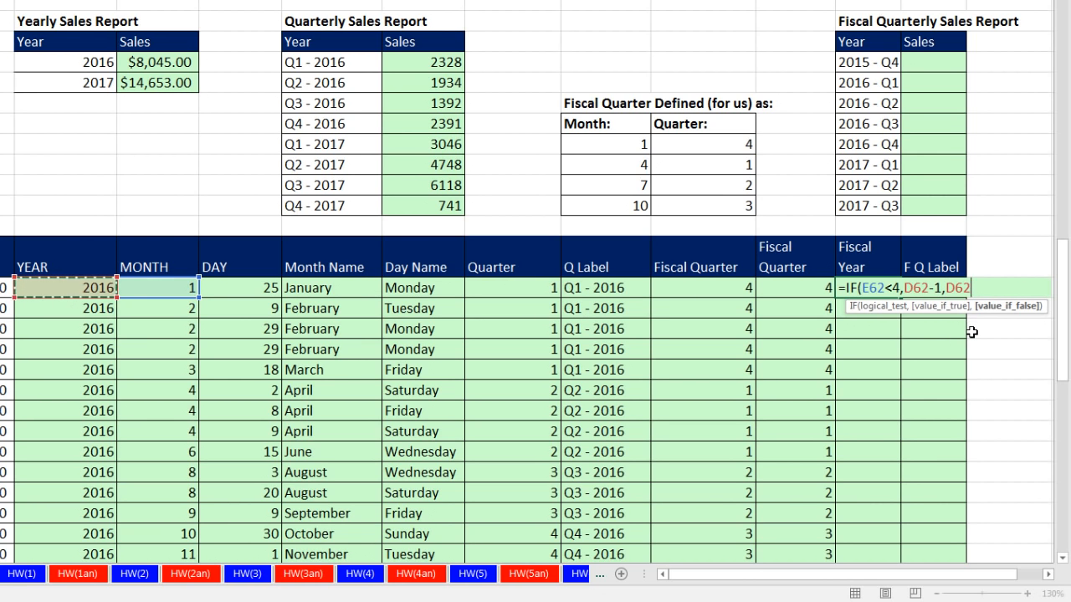
pyautogui.write(')')
pyautogui.hotkey('ctrl', 'Return')
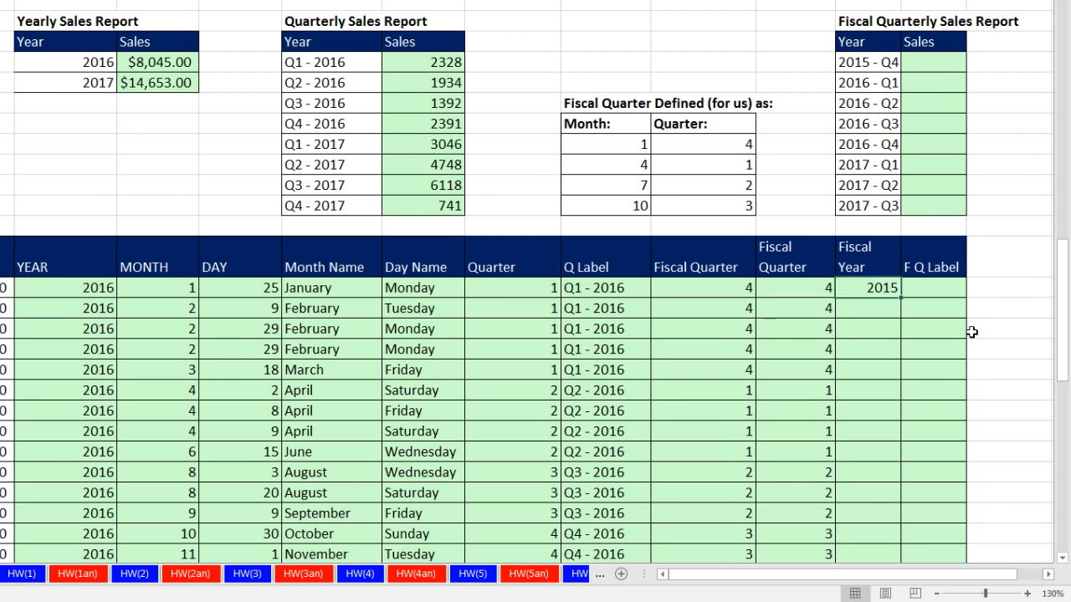
pyautogui.doubleClick(902, 298)
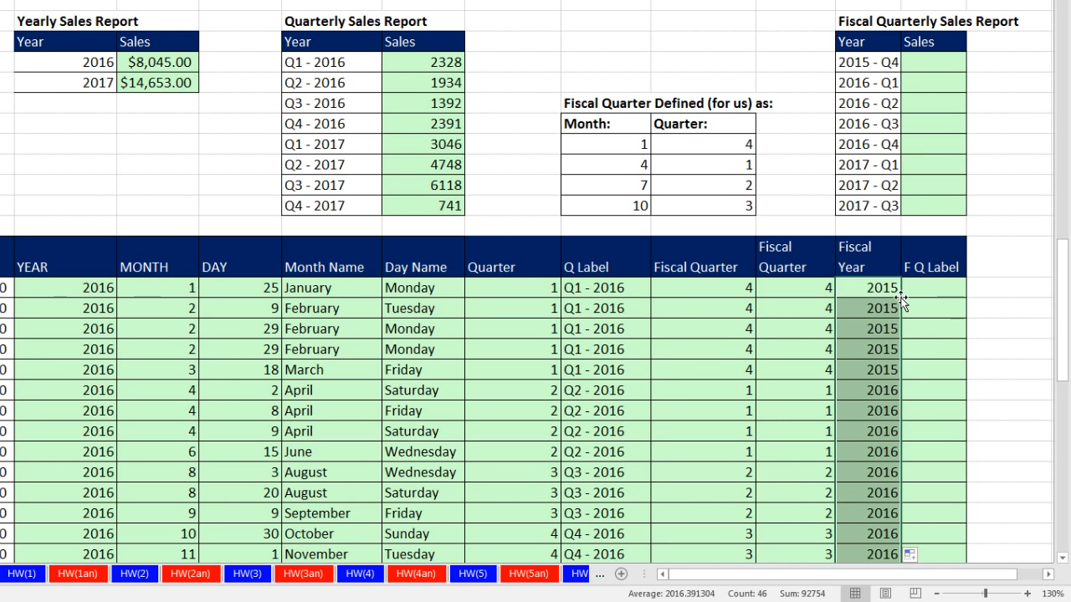
# Select the first F Q Label cell and examine the year-quarter label format in the Fiscal Quarterly Sales Report.
pyautogui.click(944, 291)
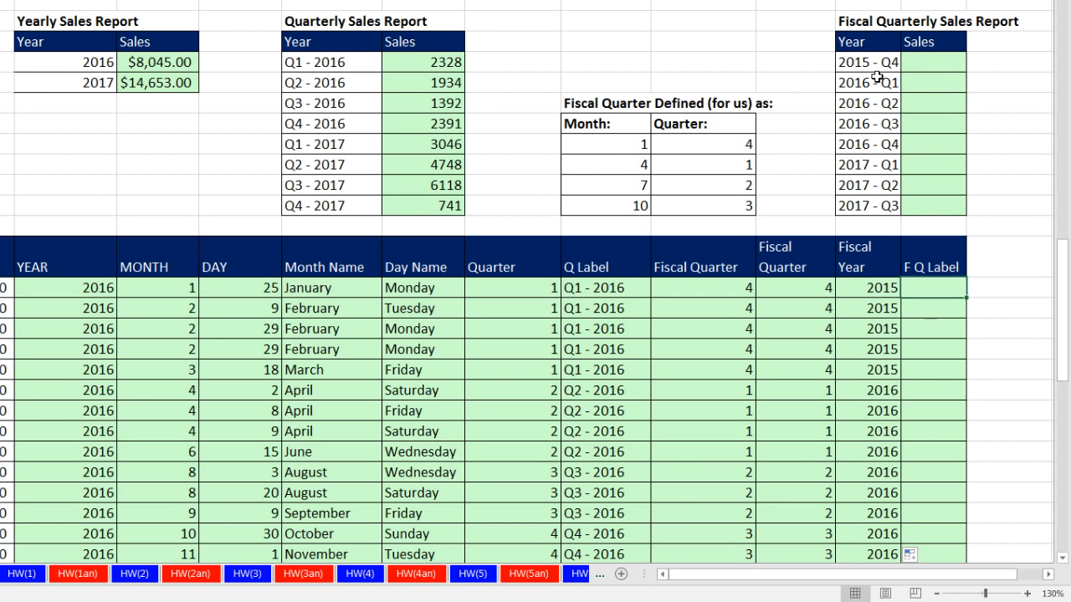
pyautogui.moveTo(877, 65); pyautogui.dragTo(866, 205)
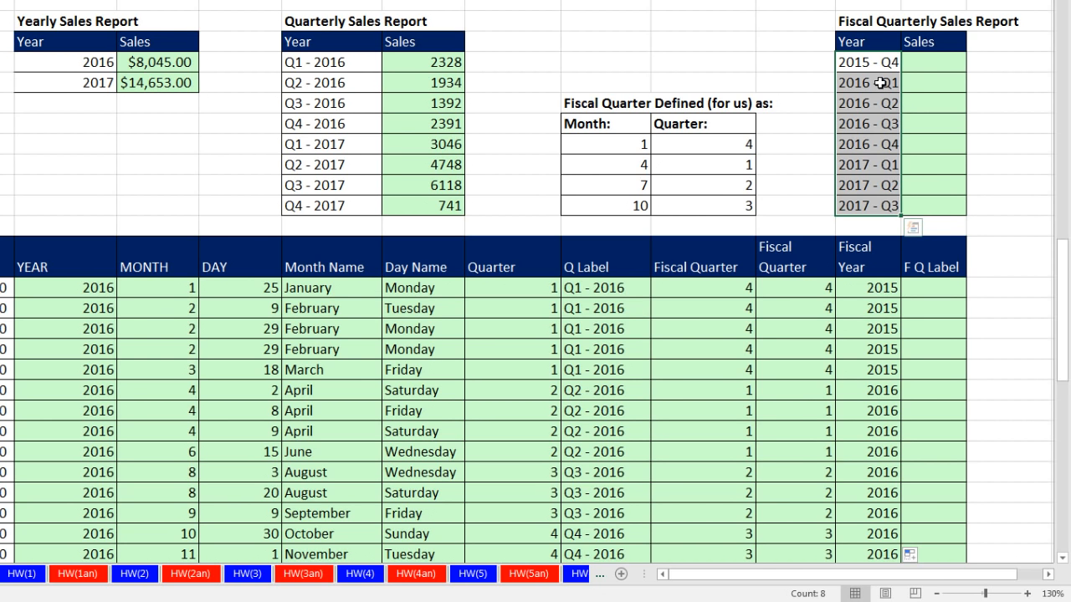
pyautogui.moveTo(867, 62); pyautogui.dragTo(875, 199)
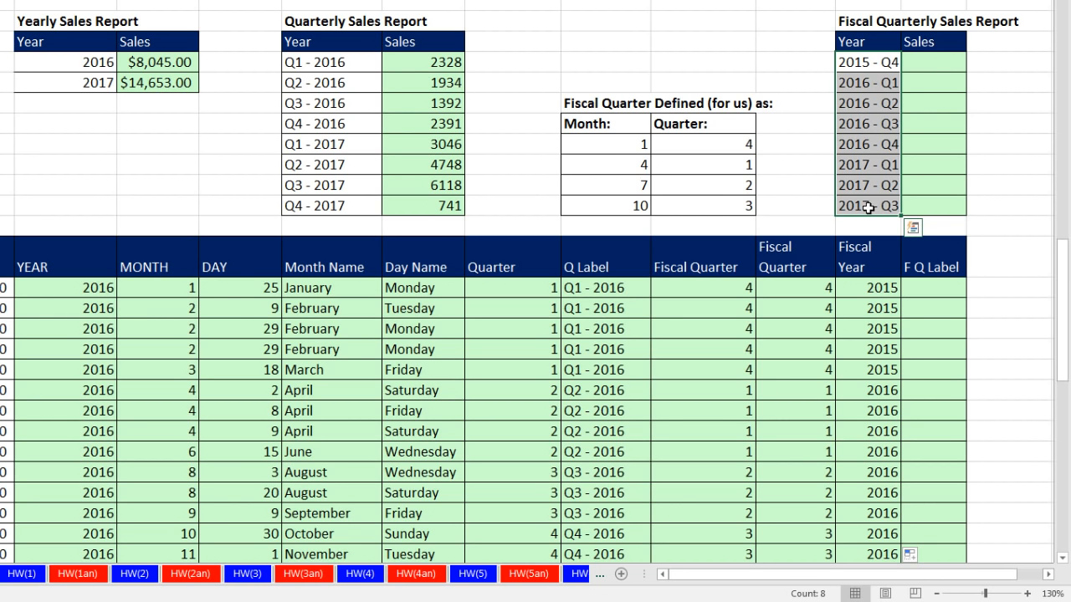
# Enter the formula =M62&" - Q"&L62 in the first F Q Label cell and copy it down the column.
pyautogui.click(920, 288)
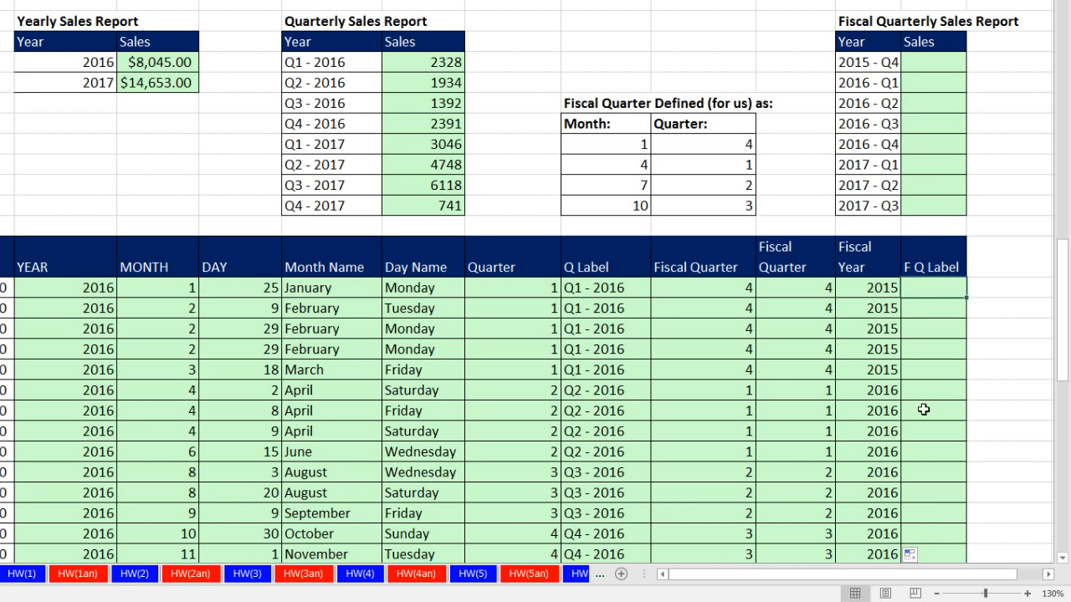
pyautogui.write('=')
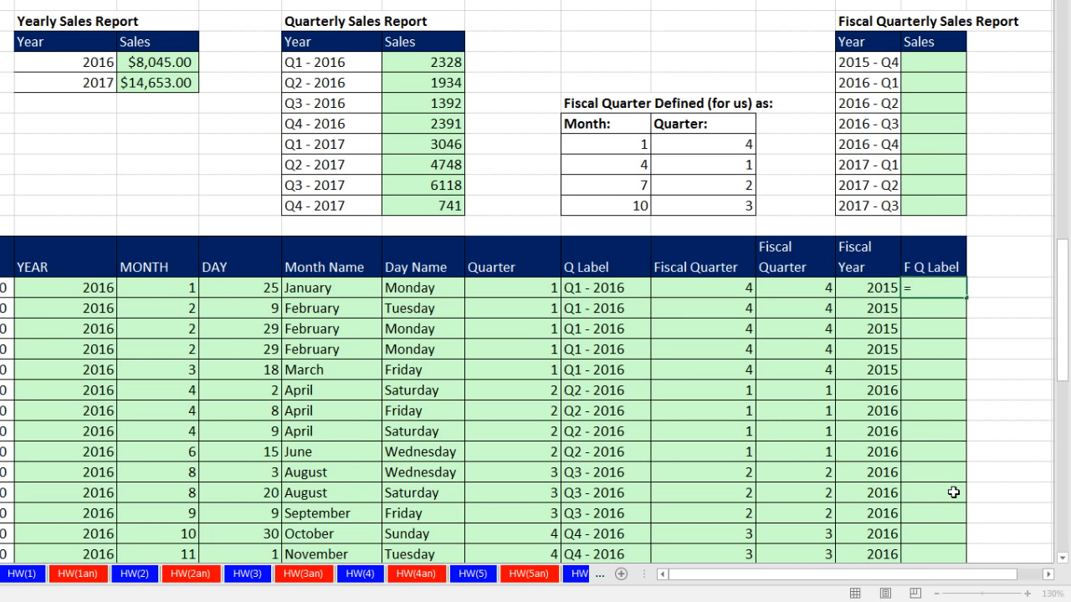
pyautogui.press('Left')
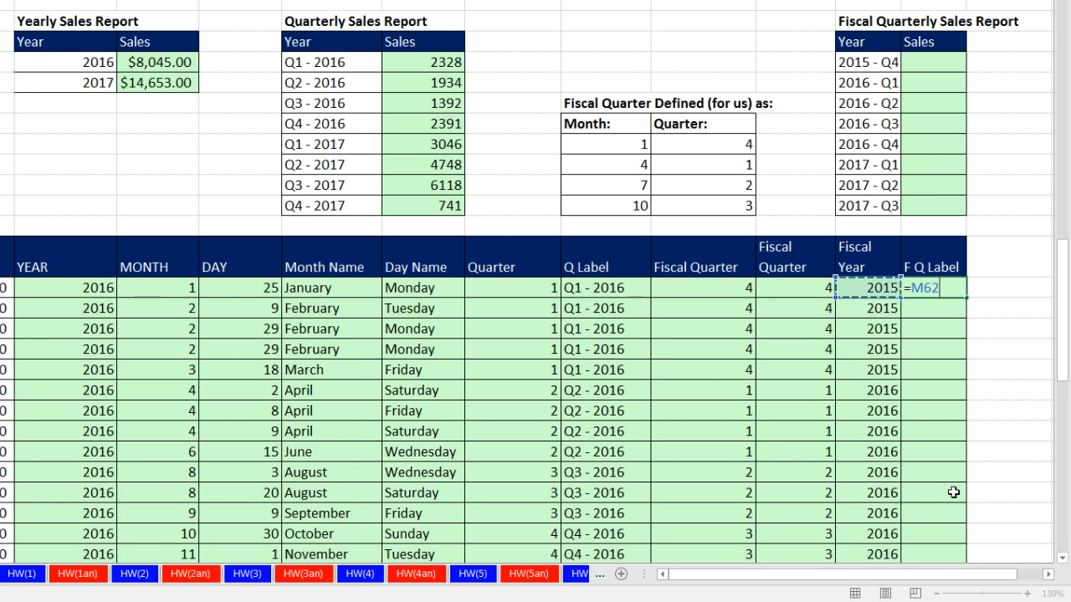
pyautogui.write('&" - Q"&')
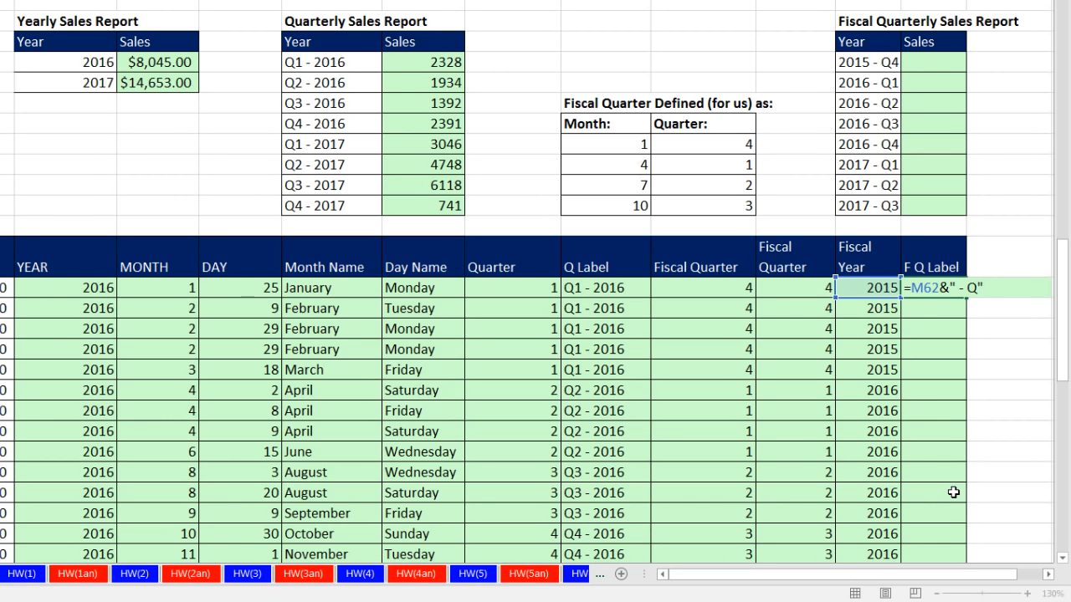
pyautogui.click(816, 287)
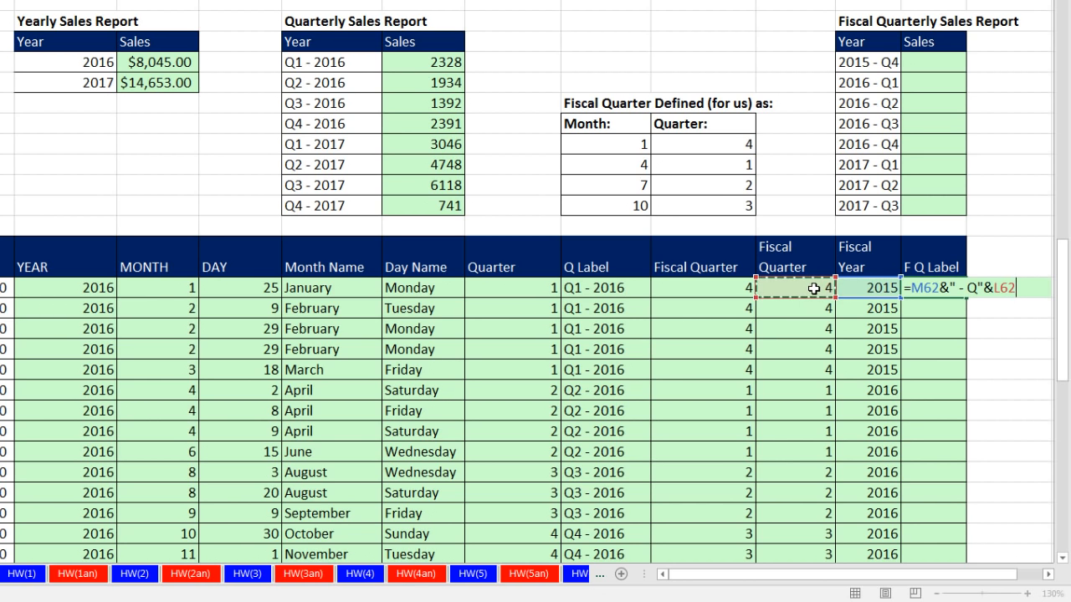
pyautogui.hotkey('ctrl', 'Return')
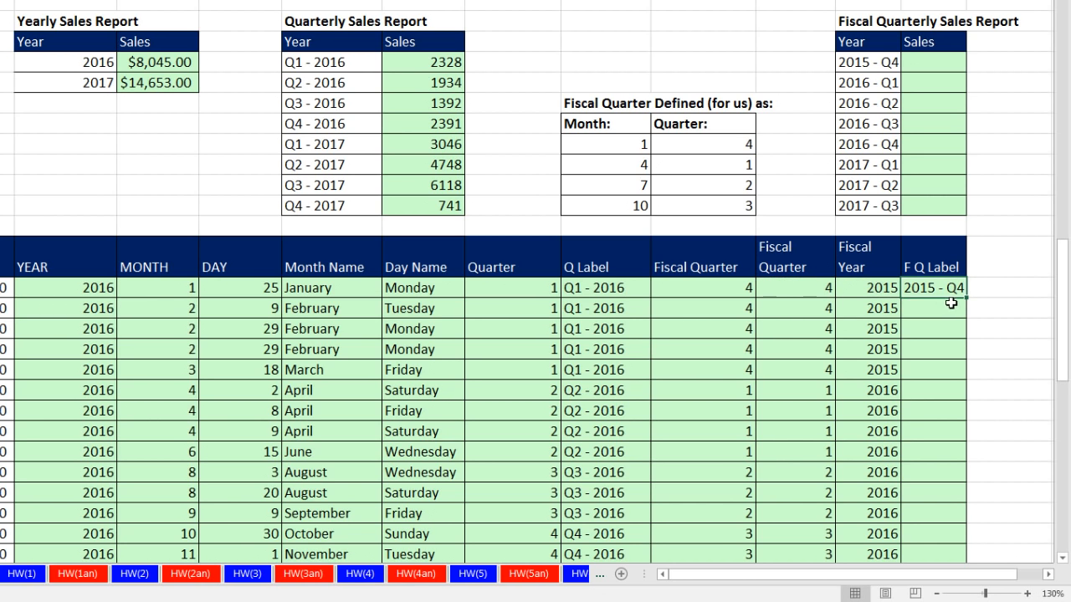
pyautogui.doubleClick(966, 297)
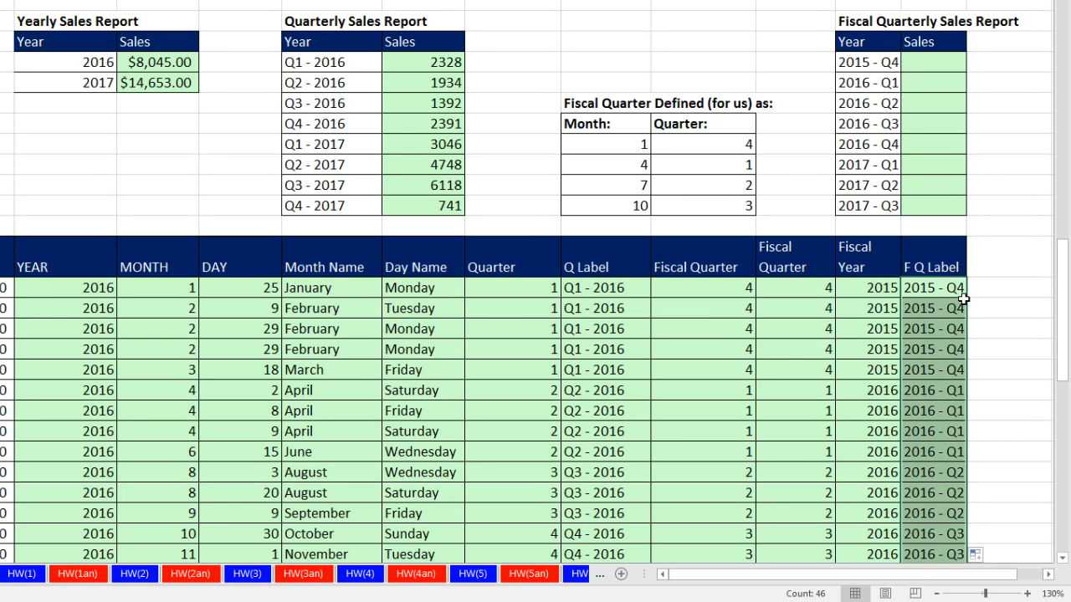
# Start a SUMIFS formula in the first Sales cell of the Fiscal Quarterly Sales Report with the absolute sum range $C$62:$C$107.
pyautogui.click(937, 64)
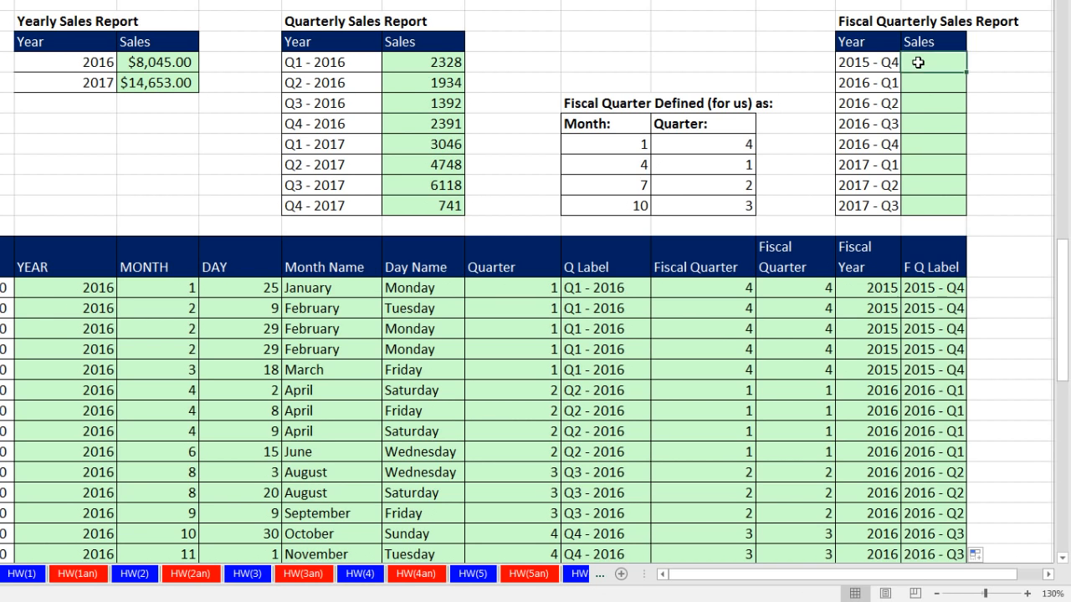
pyautogui.click(1048, 575)
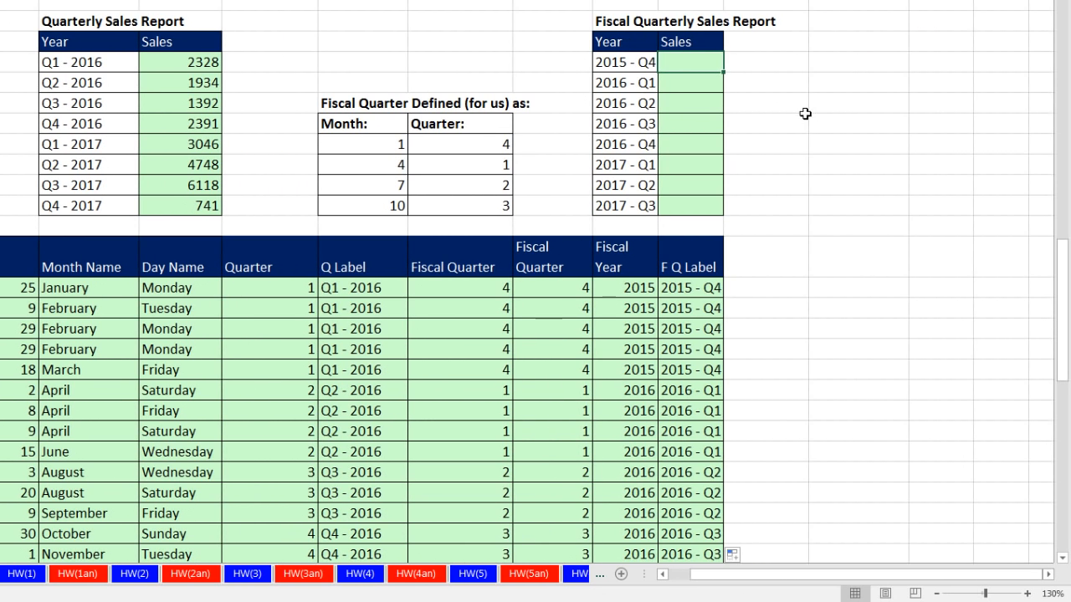
pyautogui.write('=sumifs')
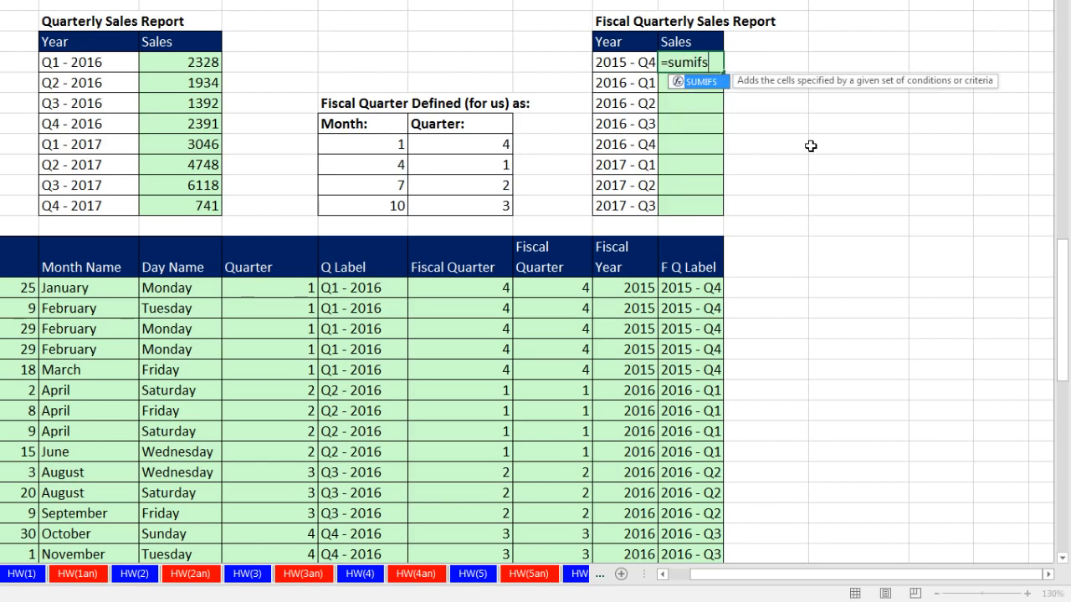
pyautogui.press('Tab')
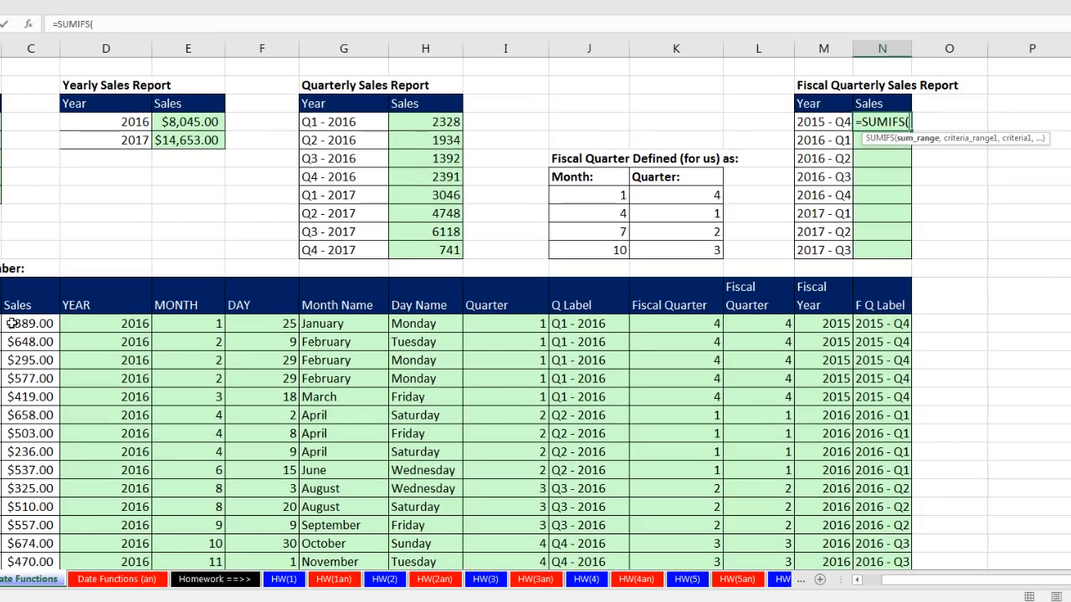
pyautogui.click(15, 324)
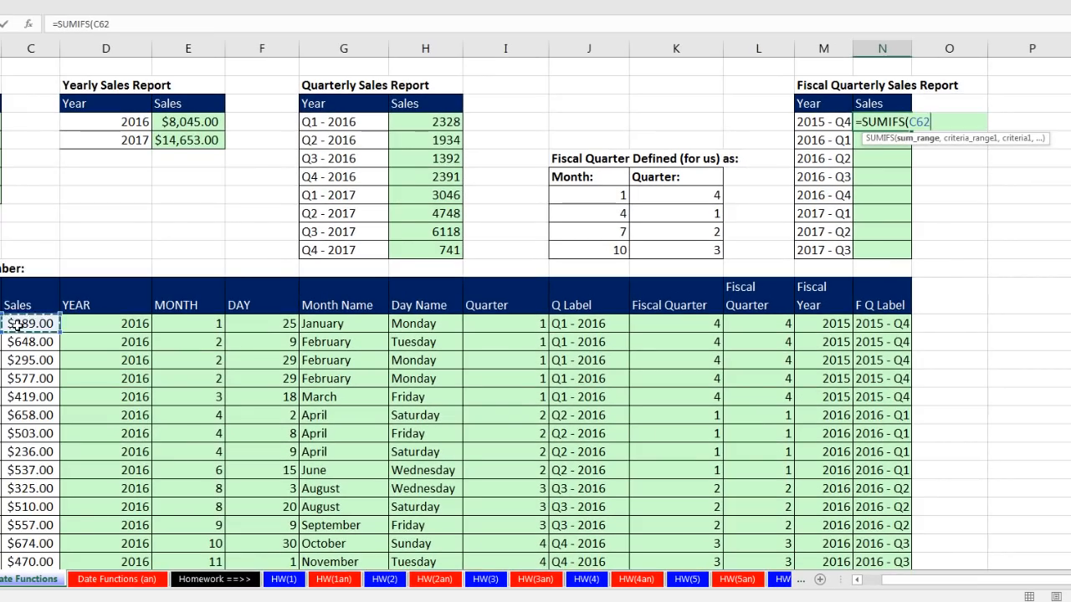
pyautogui.hotkey('ctrl', 'shift', 'Down')
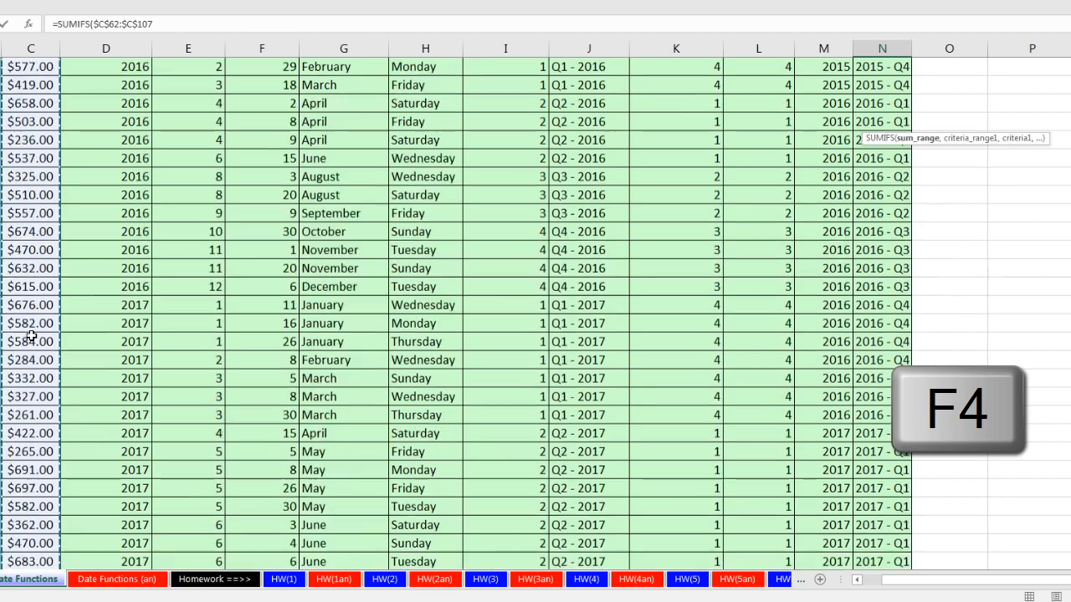
pyautogui.press('F4')
pyautogui.write(',')
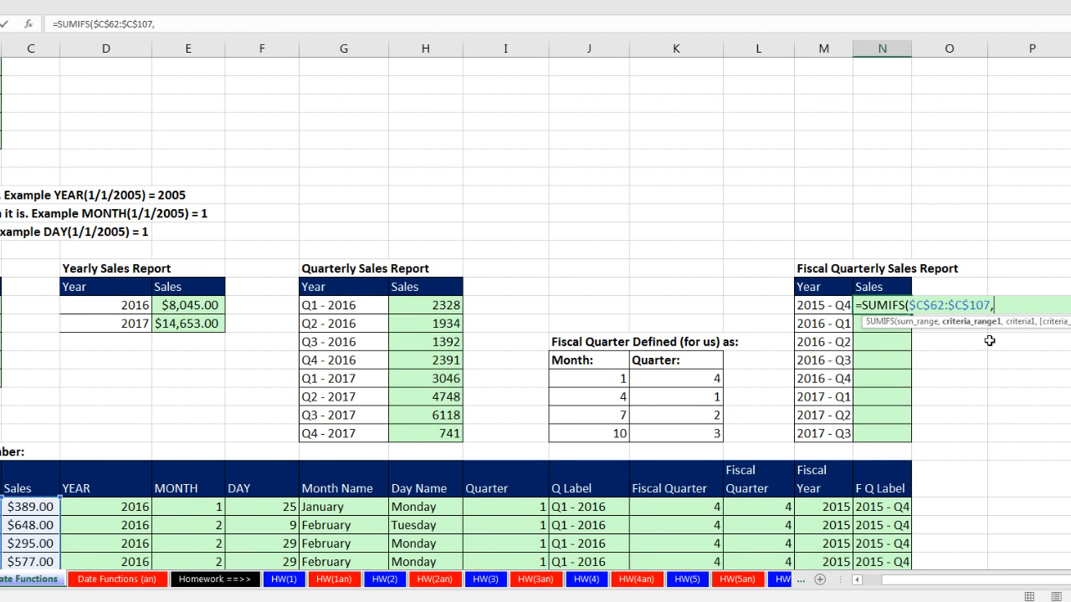
# Complete the SUMIFS formula with criteria range $N$62:$N$107 and criterion M52, and copy it down the fiscal quarterly Sales column.
pyautogui.click(889, 507)
pyautogui.hotkey('ctrl', 'shift', 'Down')
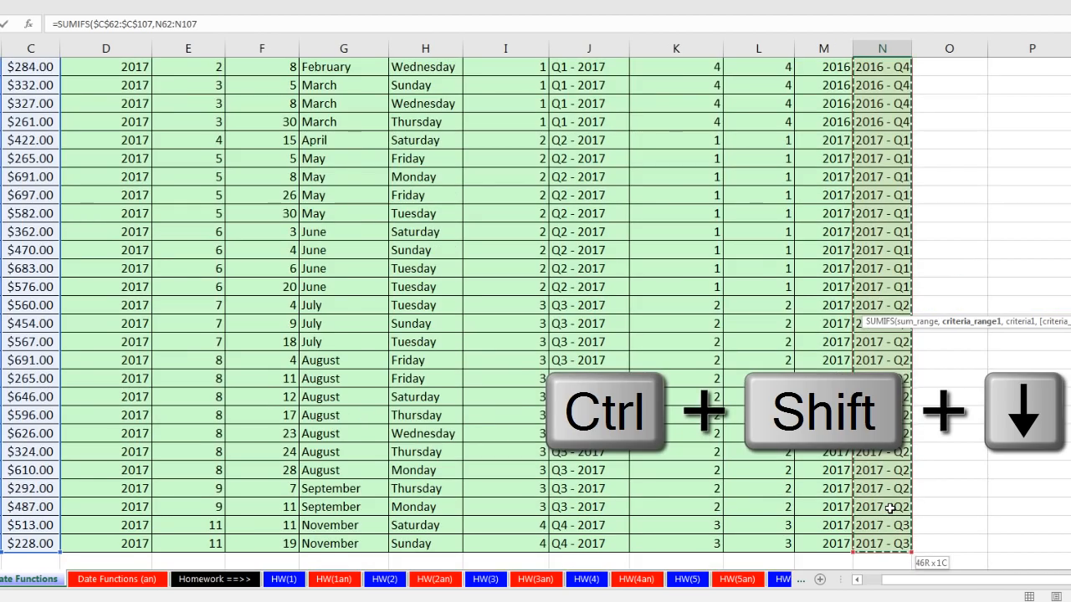
pyautogui.press('F4')
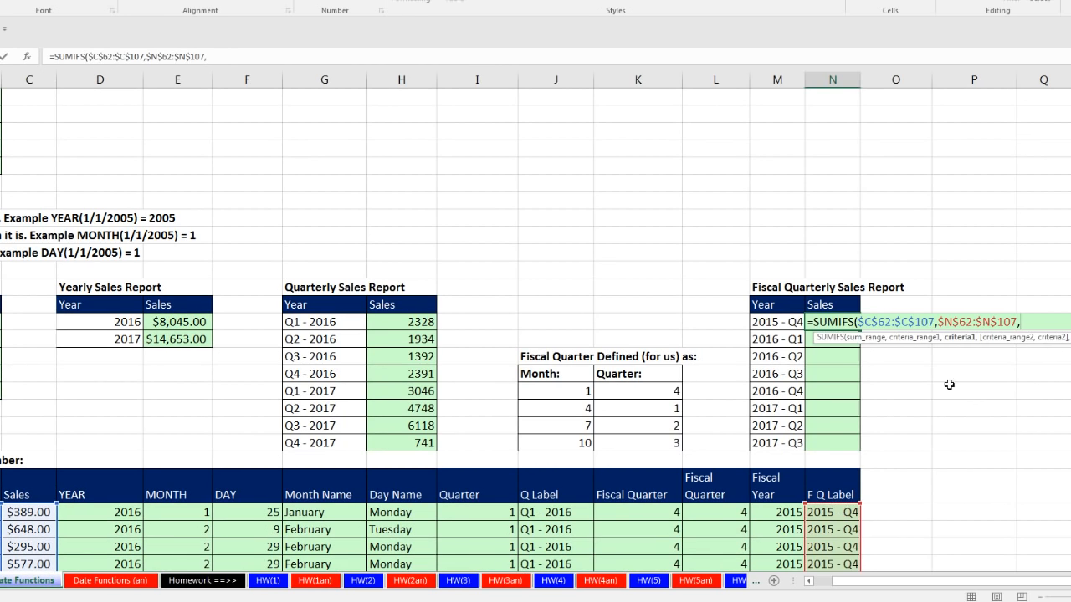
pyautogui.write(',')
pyautogui.click(777, 321)
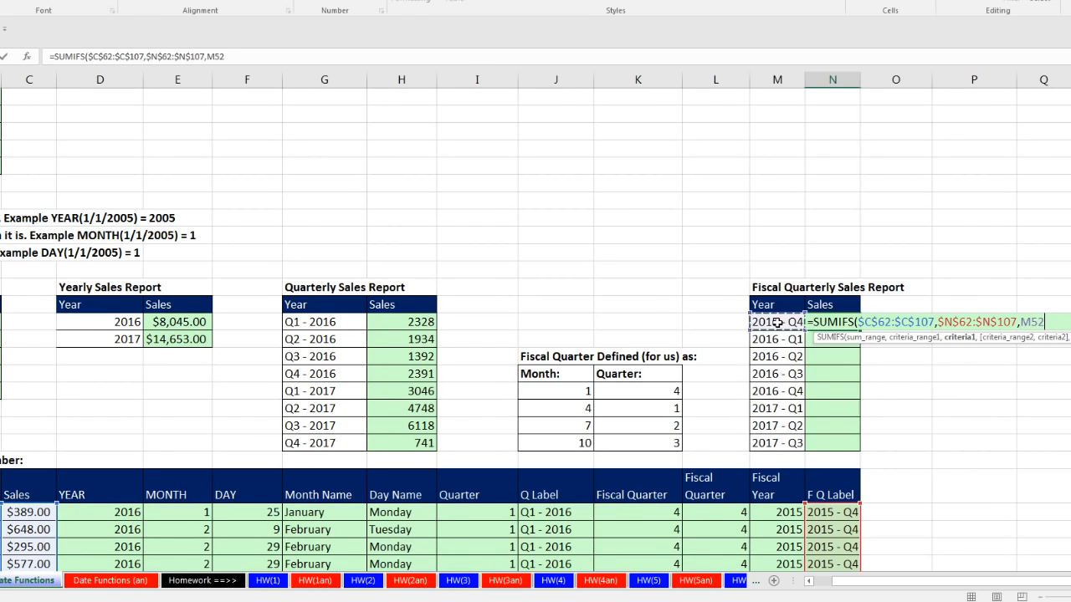
pyautogui.hotkey('ctrl', 'Return')
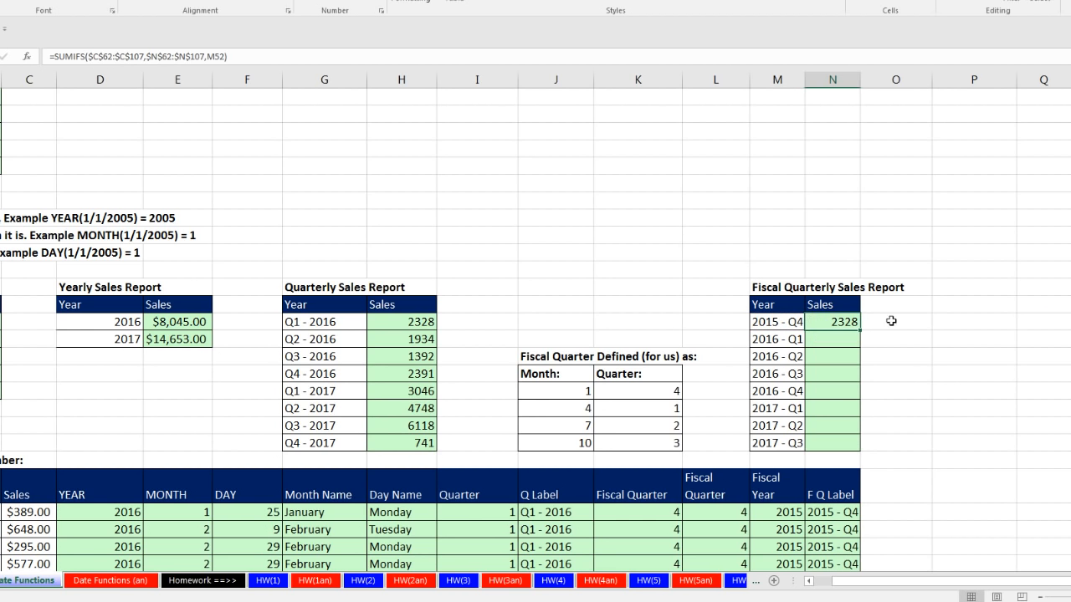
pyautogui.doubleClick(858, 329)
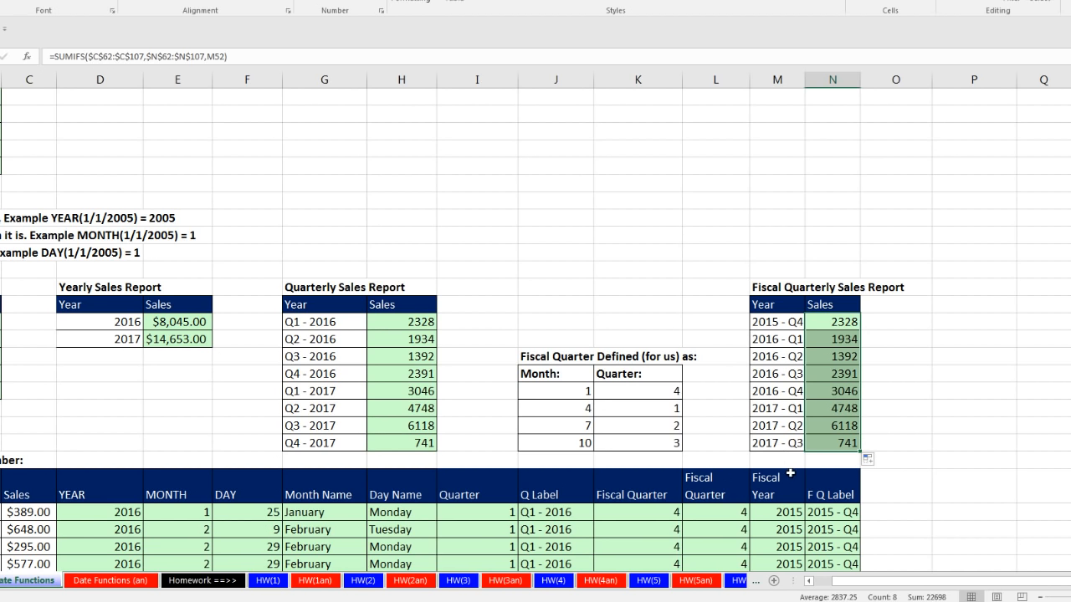
# Review the finished reports and the date function sections of the worksheet, back to the function list at its beginning.
pyautogui.moveTo(903, 582); pyautogui.dragTo(880, 583)
pyautogui.scroll(-1, 880, 582)
pyautogui.scroll(-3, 880, 582)
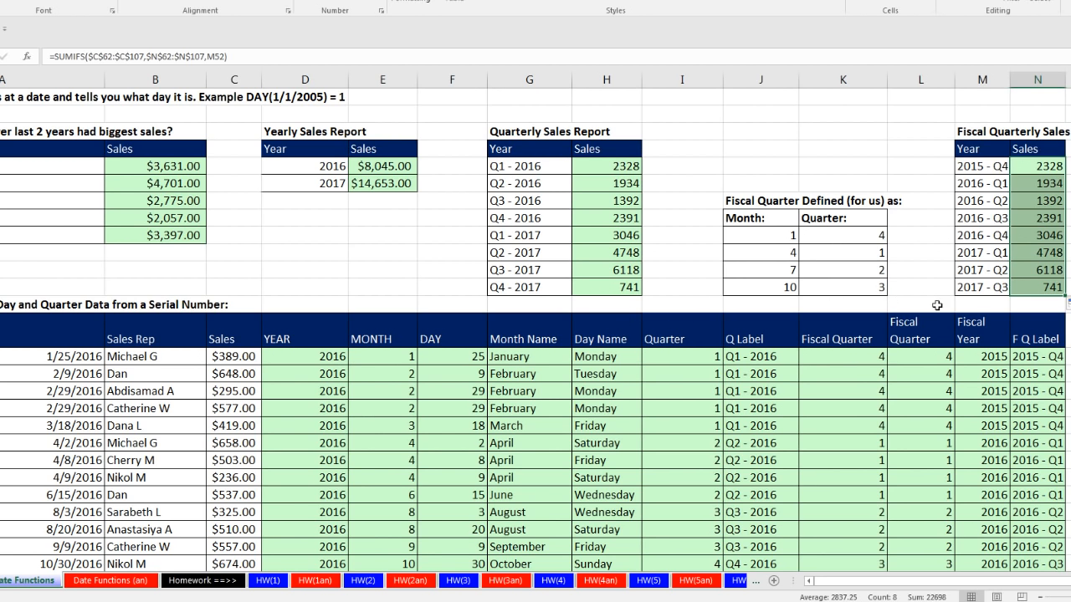
pyautogui.scroll(1, 810, 416)
pyautogui.scroll(9, 811, 416)
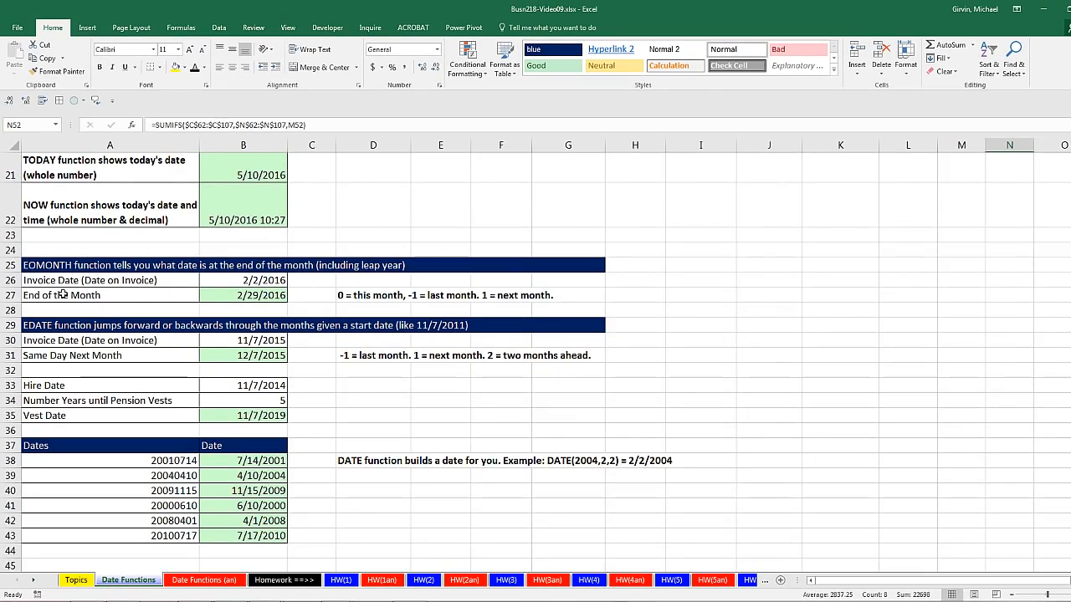
pyautogui.scroll(2, 346, 362)
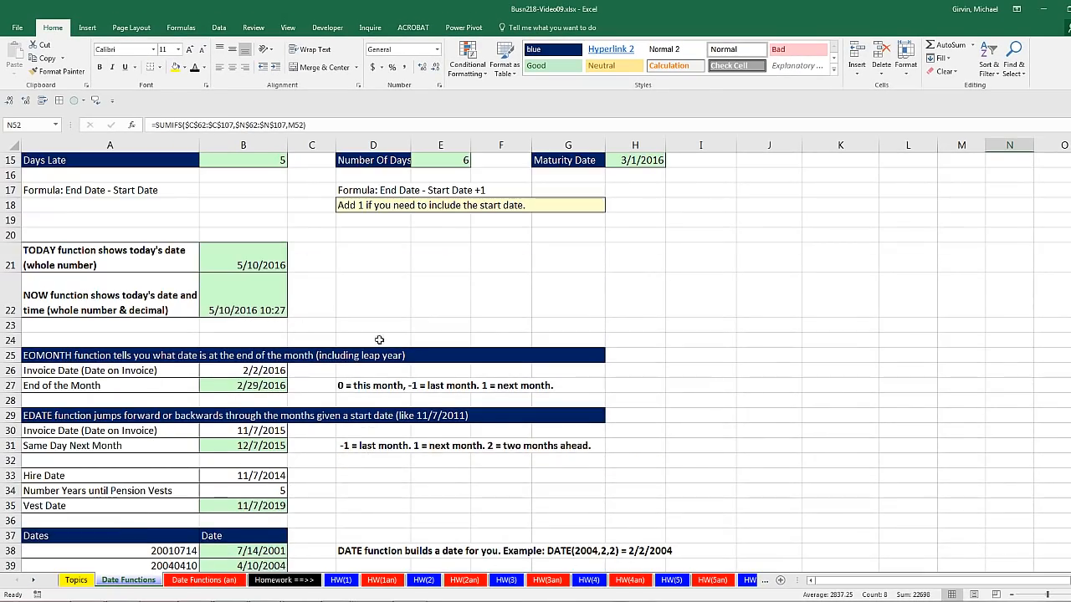
pyautogui.scroll(5, 340, 340)
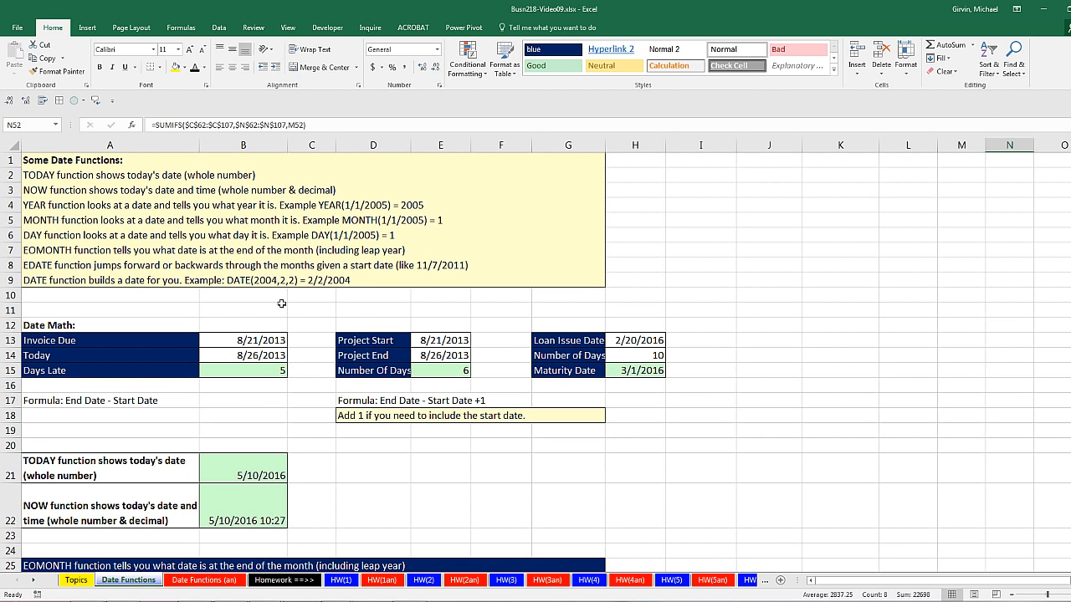